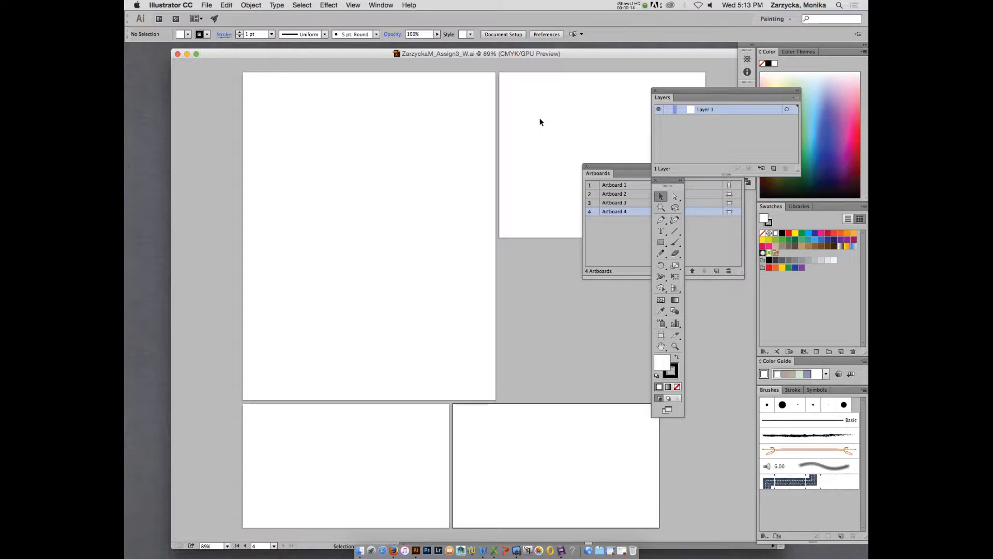
- Make Artboards 2, 3 and 4 active in turn from the Artboards panel
left_click(545, 162)
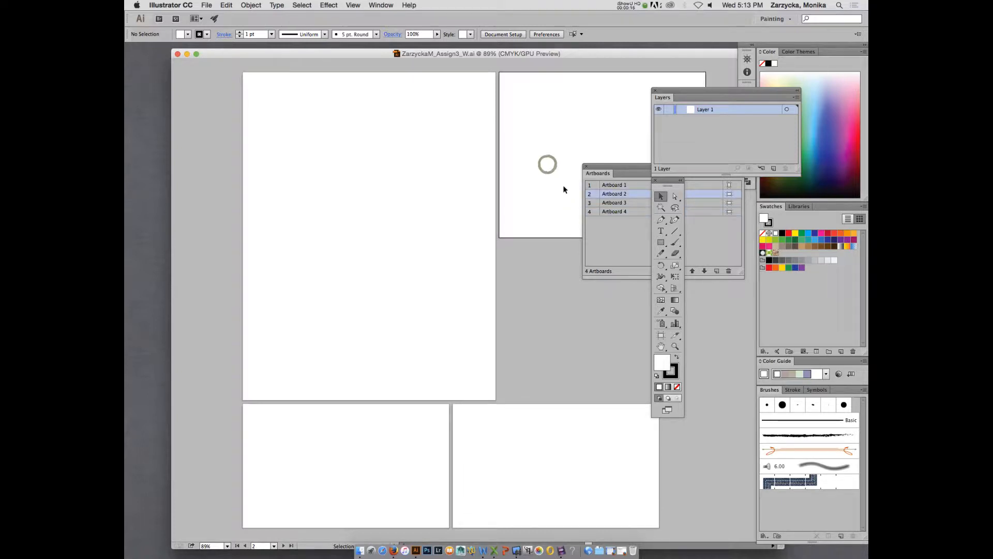
left_click(631, 206)
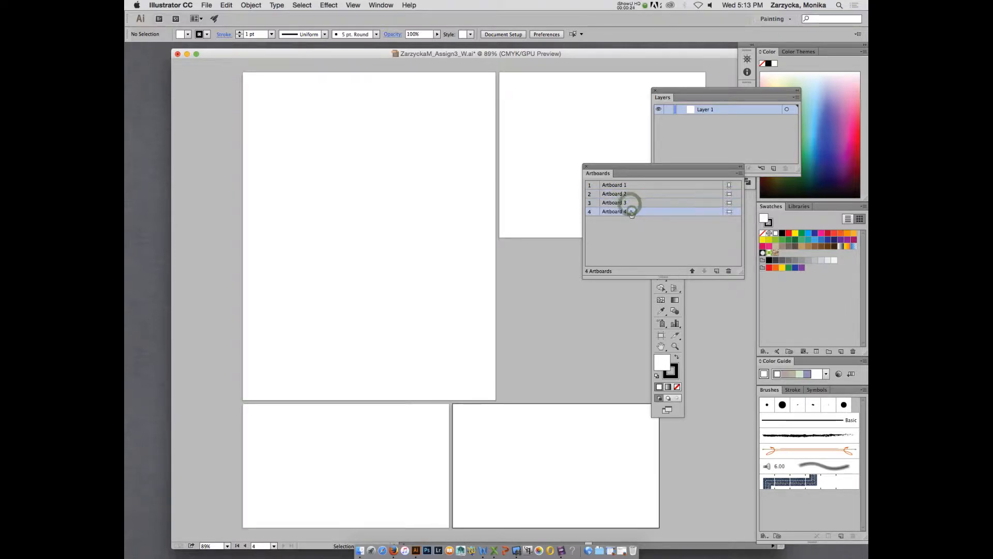
left_click(631, 211)
- Move the Artboards list aside, close it, and park the toolbox left of Artboard 1
left_click(578, 55)
left_click(623, 170)
left_click_drag(659, 167, 532, 186)
left_click_drag(653, 191, 246, 119)
left_click(458, 187)
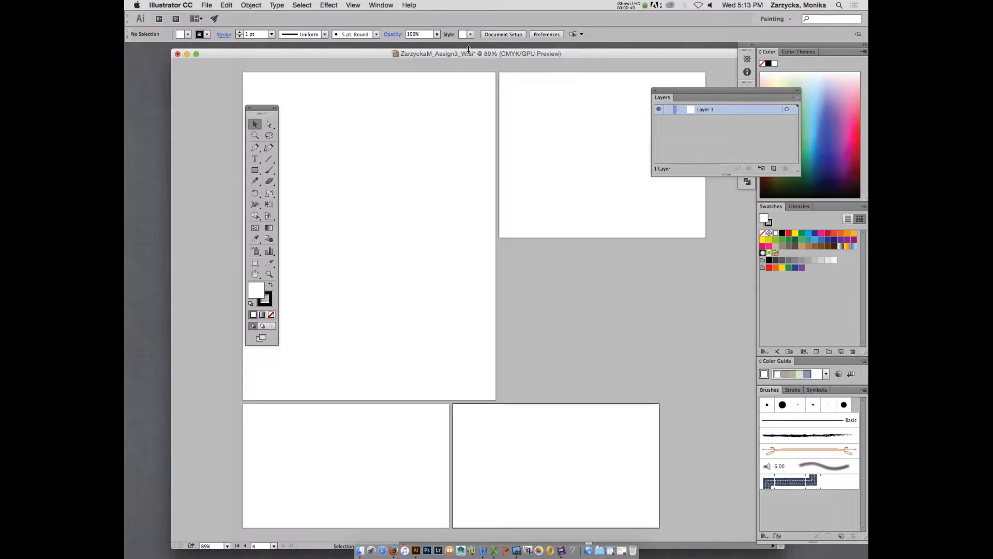
left_click_drag(259, 106, 202, 88)
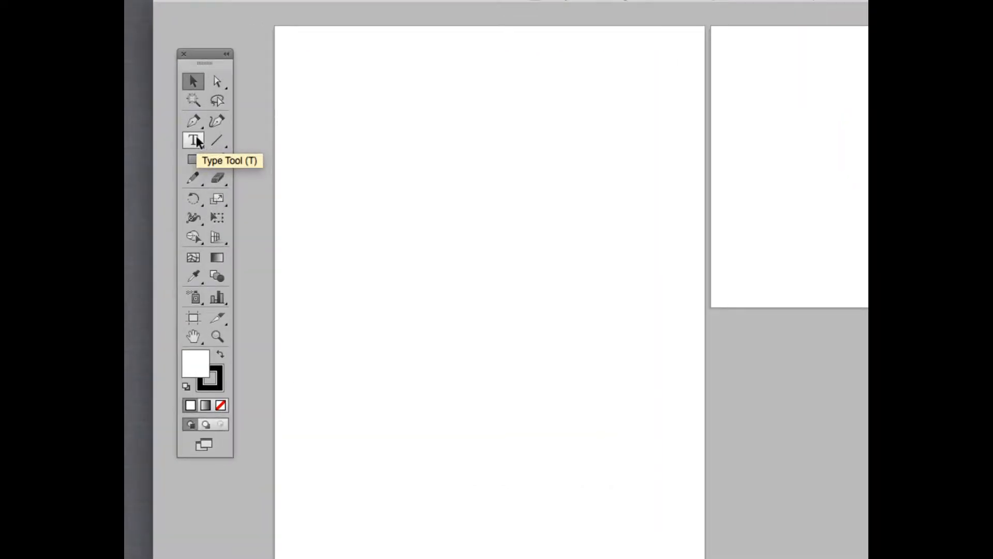
- Open the Type tool flyout in the Tools panel
left_click(195, 140)
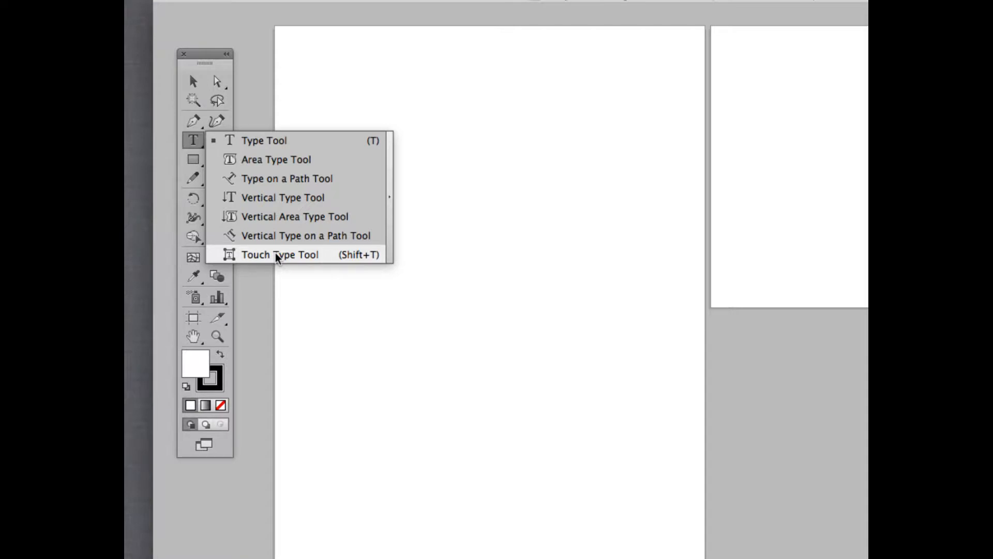
- Draw an area-type frame with the Type Tool across the top of Artboard 1
left_click(248, 140)
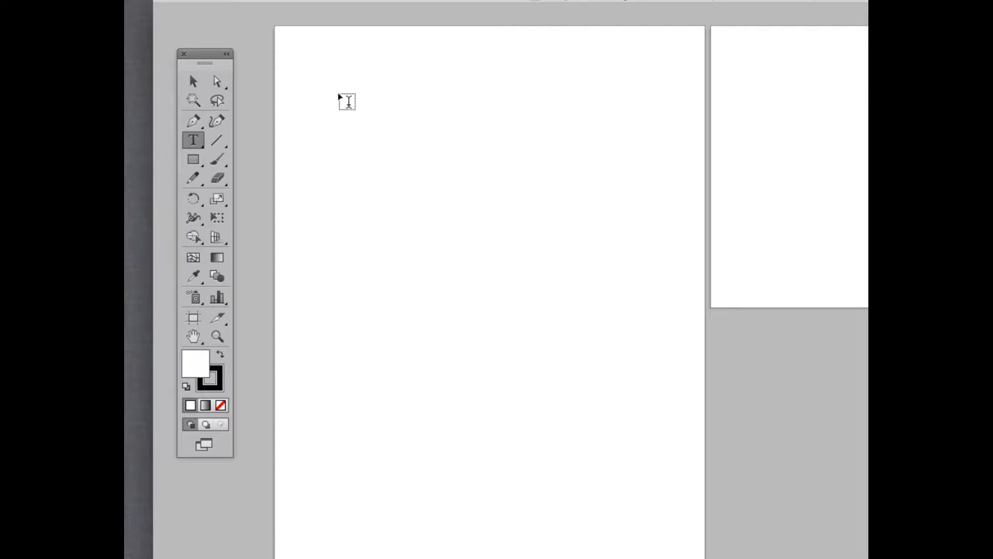
mouse_move(299, 55)
left_mouse_down()
mouse_move(459, 153)
mouse_move(627, 195)
mouse_move(675, 250)
left_mouse_up()
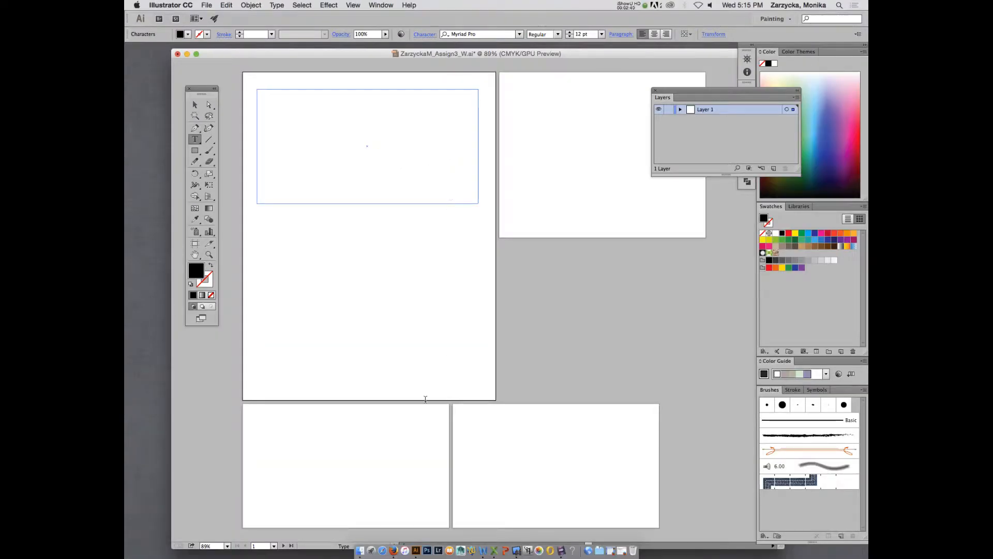
- Search the web for 'lorem ipsum bacon' in a new Firefox window, correcting the typo
left_click(392, 554)
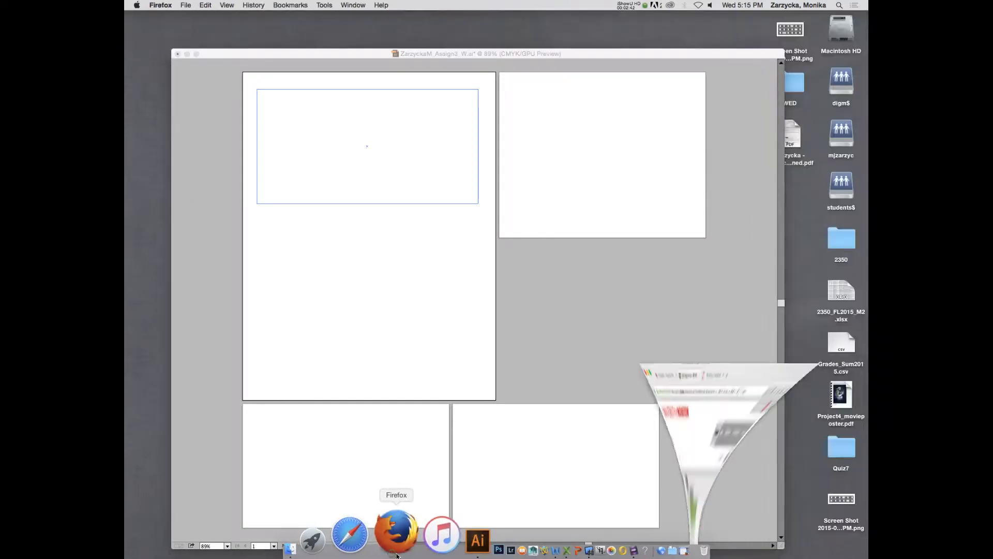
key("super+n")
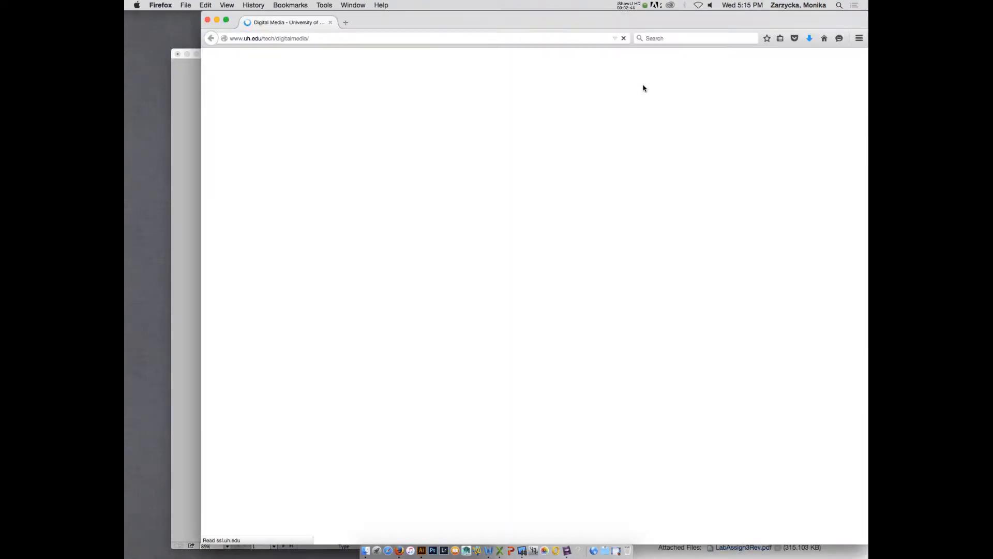
left_click(394, 39)
type("lorem ip")
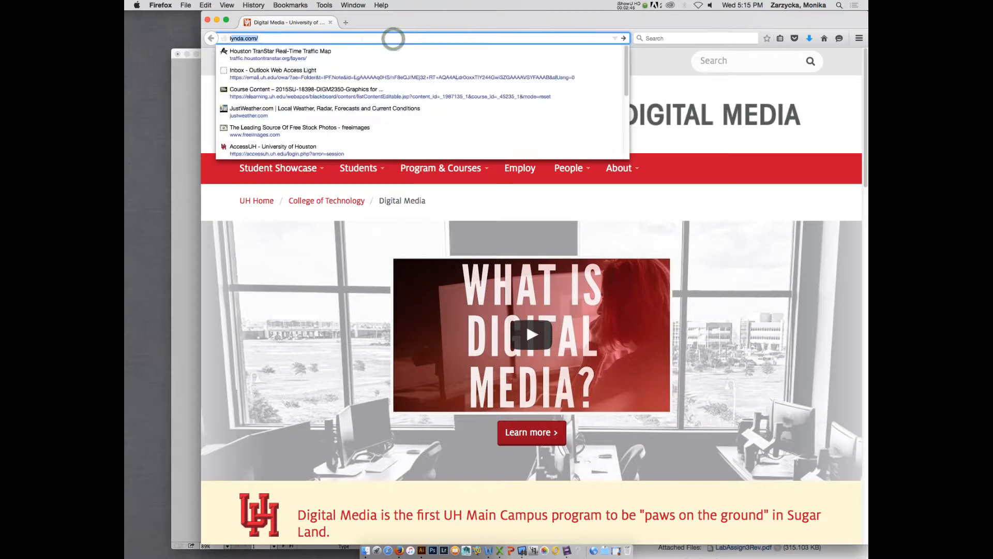
type("sum")
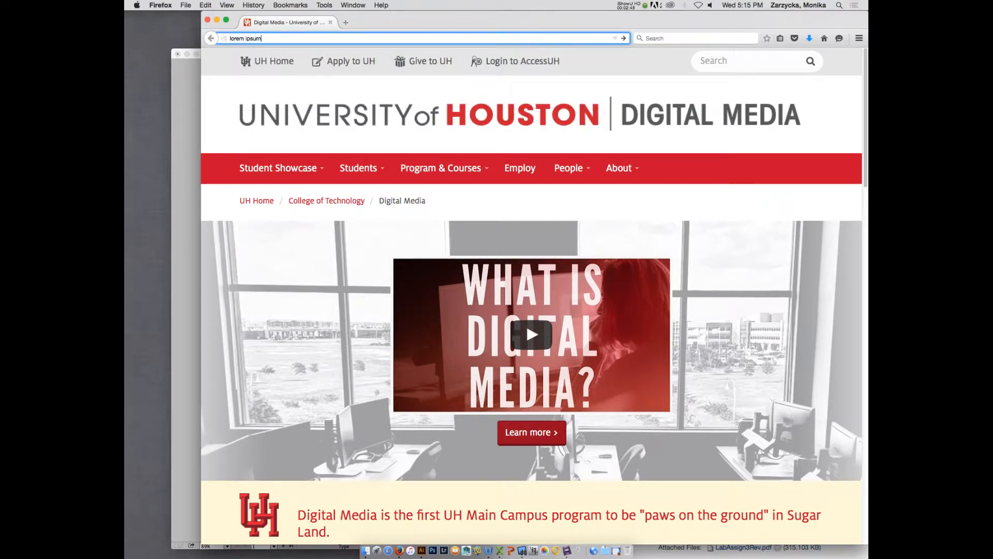
type(" bcaon")
key("Return")
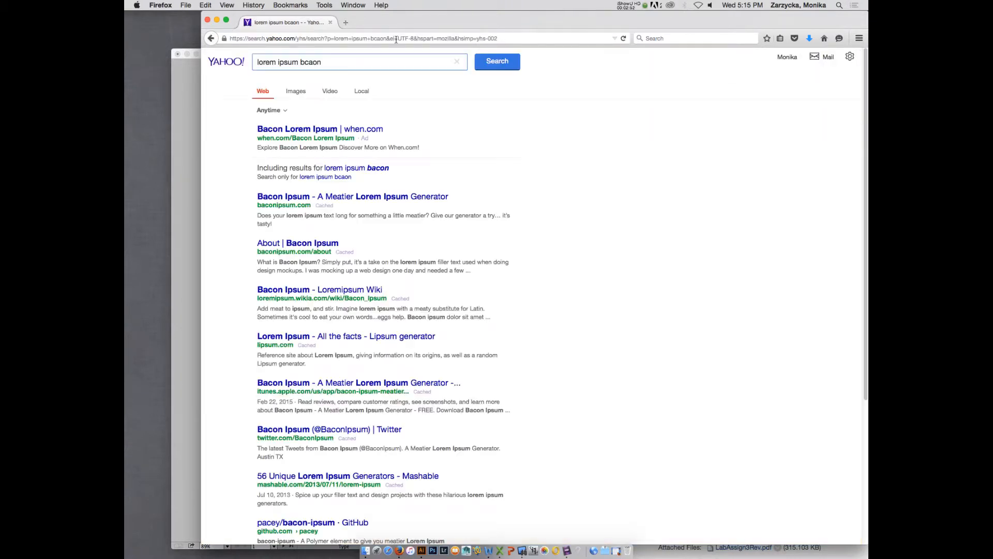
left_click(320, 65)
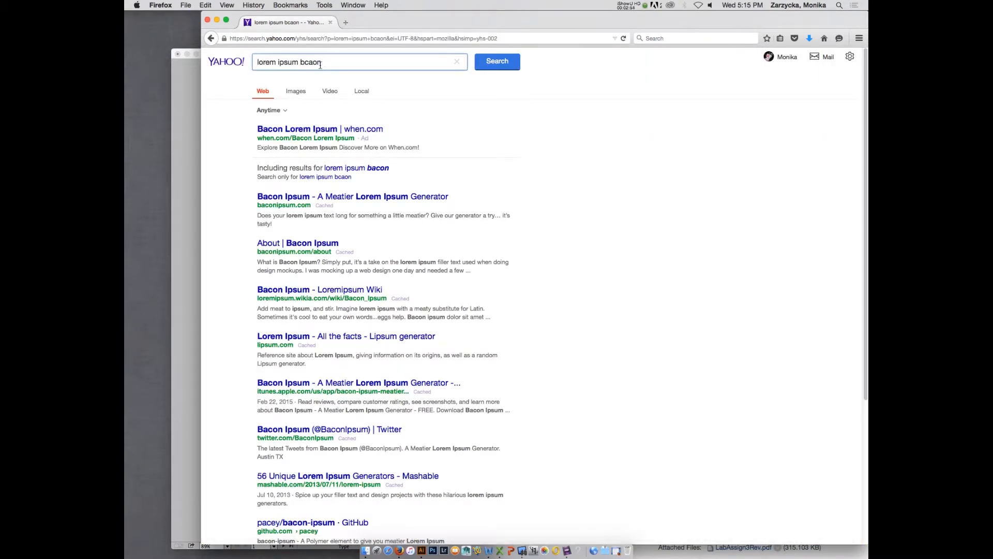
double_click(320, 64)
type("bacon")
key("Return")
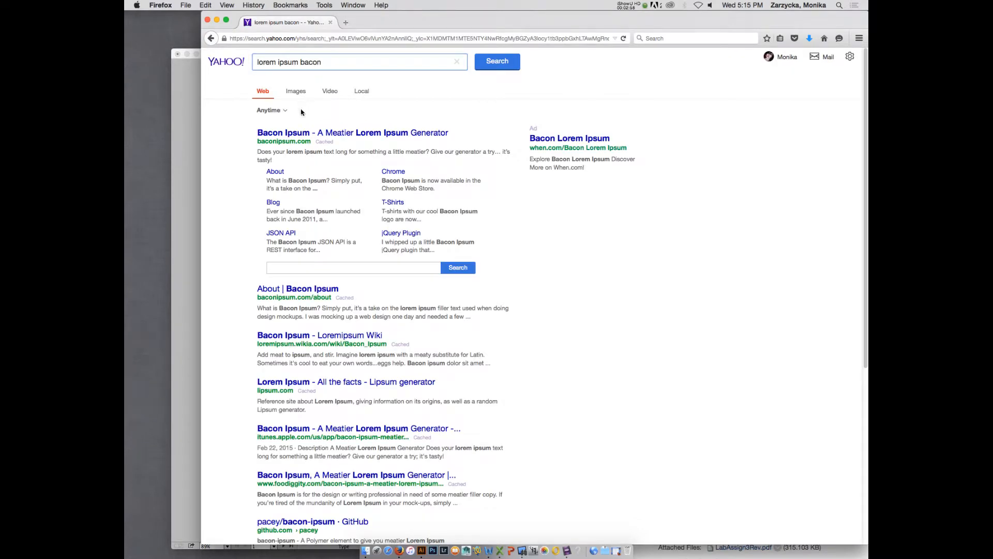
- Generate five Bacon Ipsum paragraphs, copy the first two, and click into Illustrator's empty frame
left_click(302, 131)
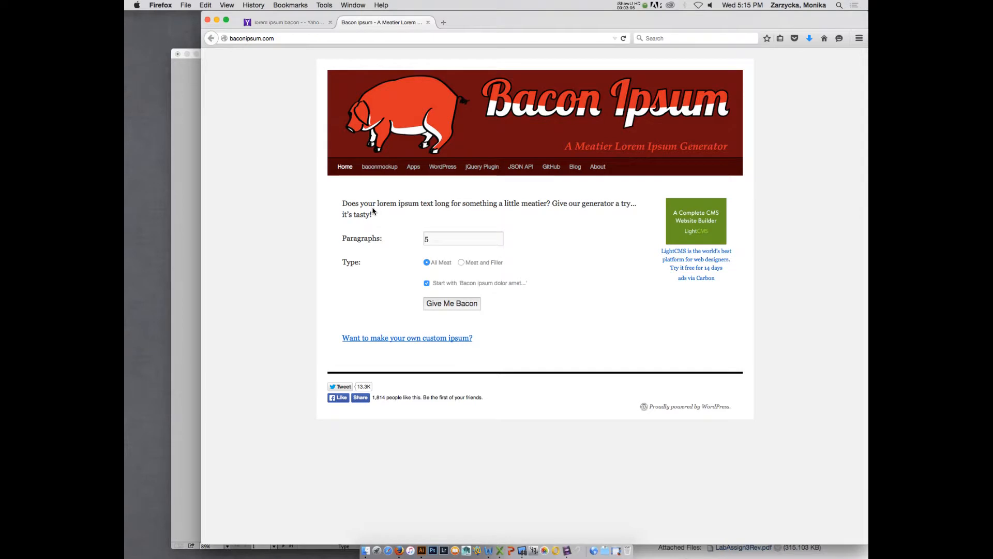
left_click(430, 238)
left_click_drag(459, 26, 495, 38)
left_click(484, 316)
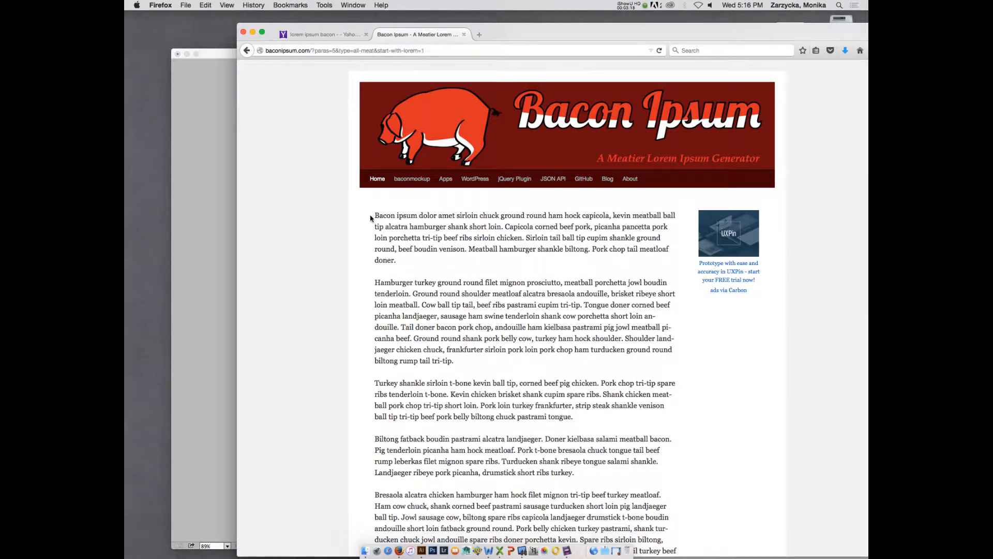
left_click_drag(377, 216, 480, 364)
key("super+c")
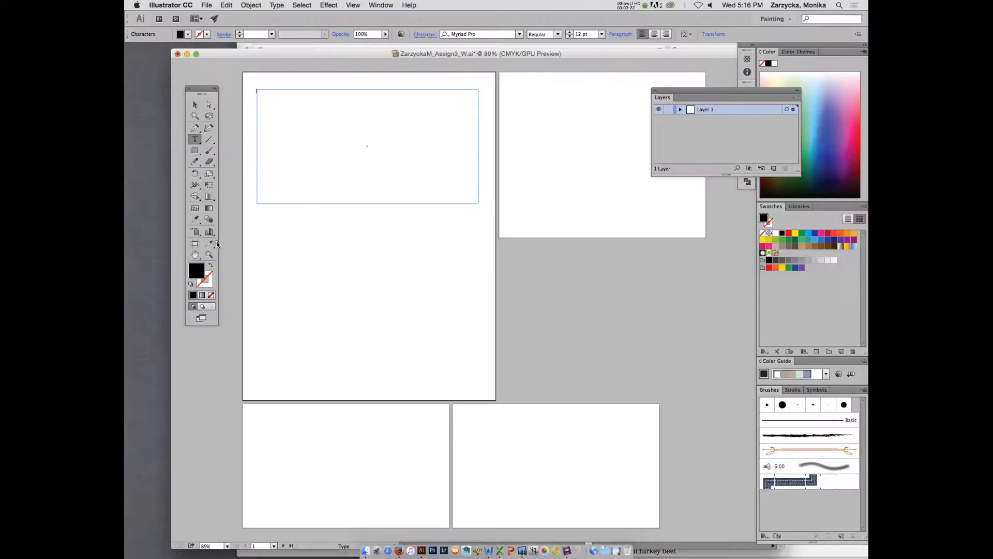
left_click(217, 242)
left_click(285, 96)
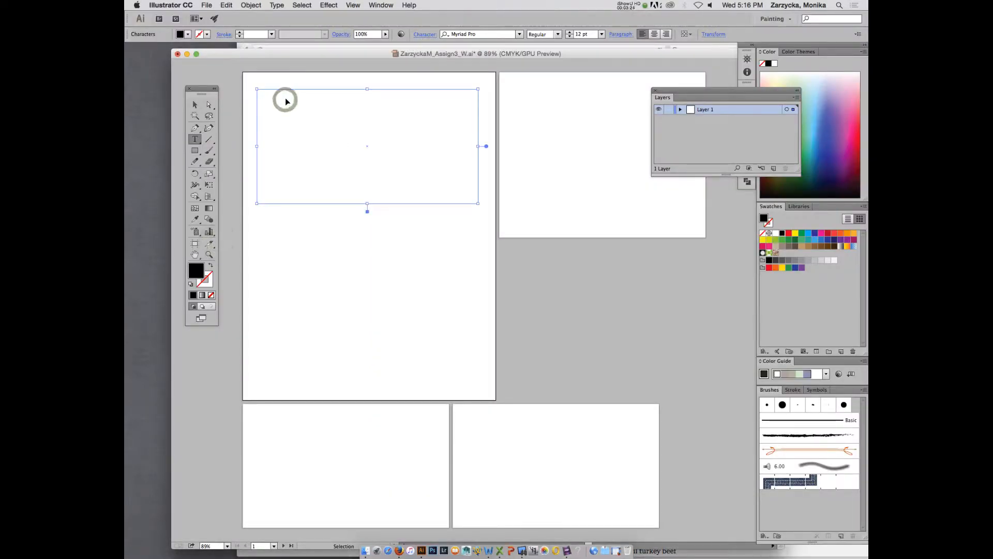
- Paste the two Bacon Ipsum paragraphs into the frame and exit text editing
key("super+v")
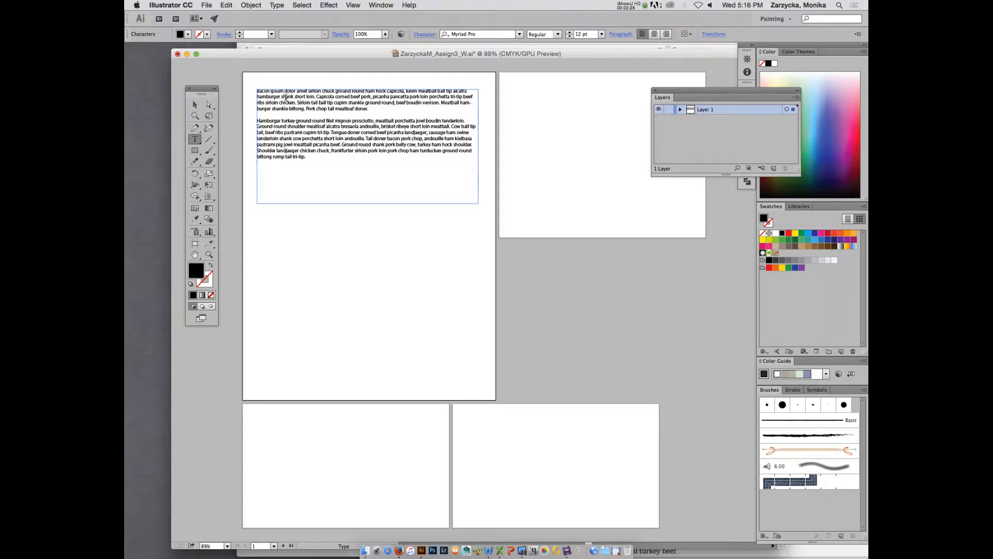
key("Escape")
left_click(194, 105)
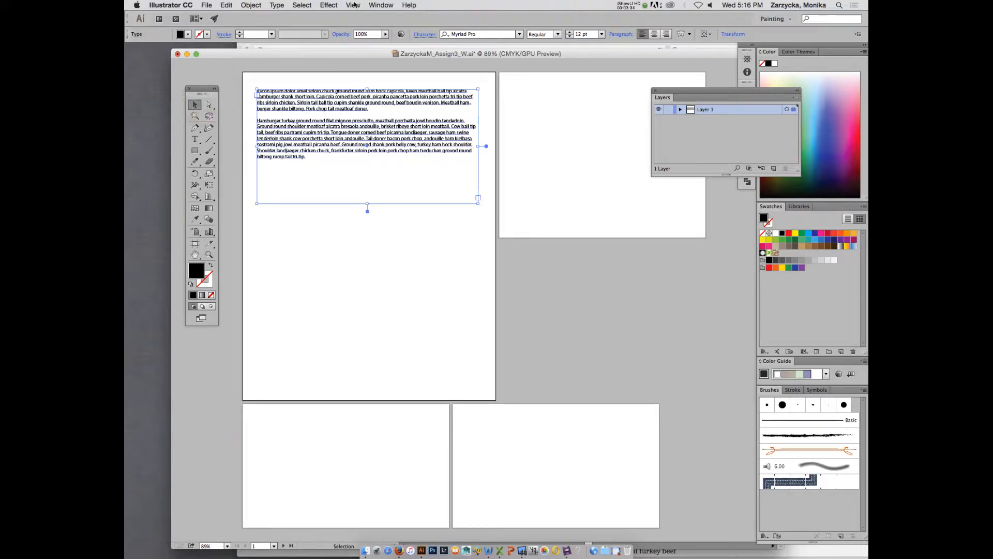
- Shorten the text frame from its bottom edge so it fits the two paragraphs
left_click_drag(564, 53, 571, 134)
left_click(564, 96)
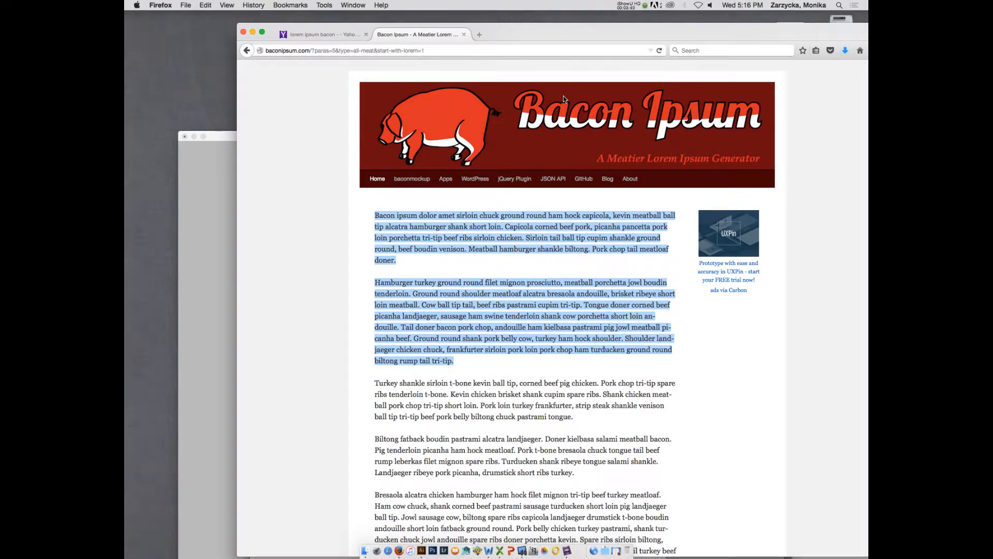
left_click(206, 159)
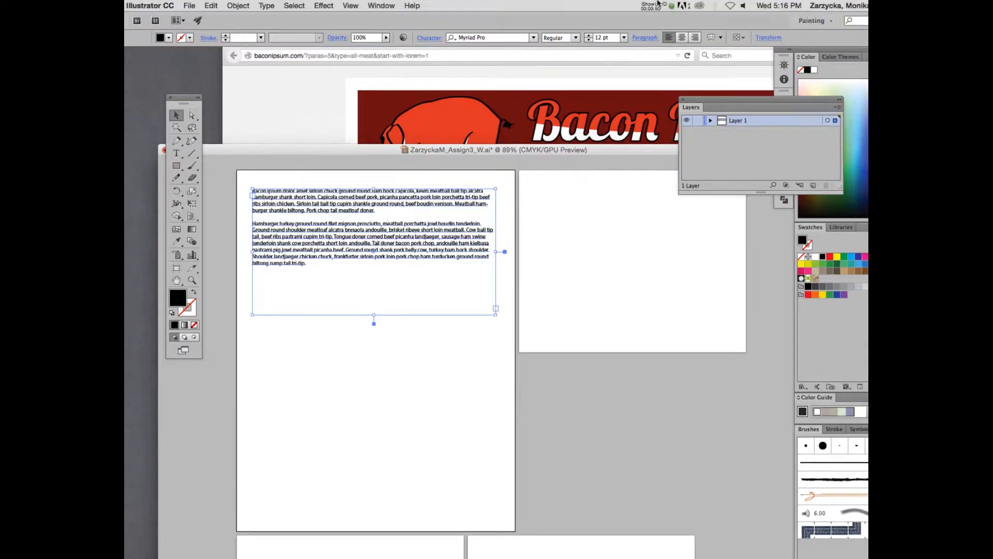
left_click(652, 5)
left_click(661, 36)
left_click_drag(373, 316, 375, 285)
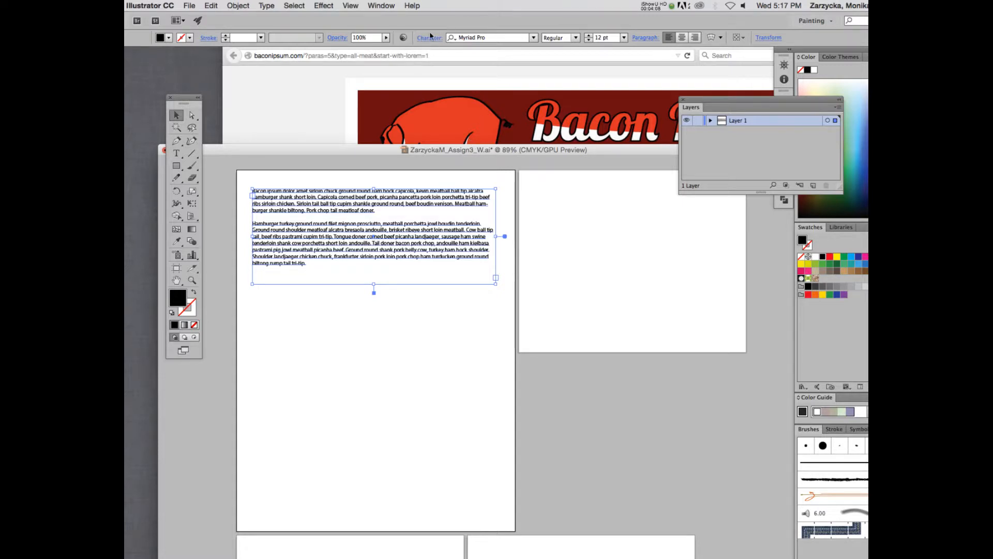
left_click(177, 154)
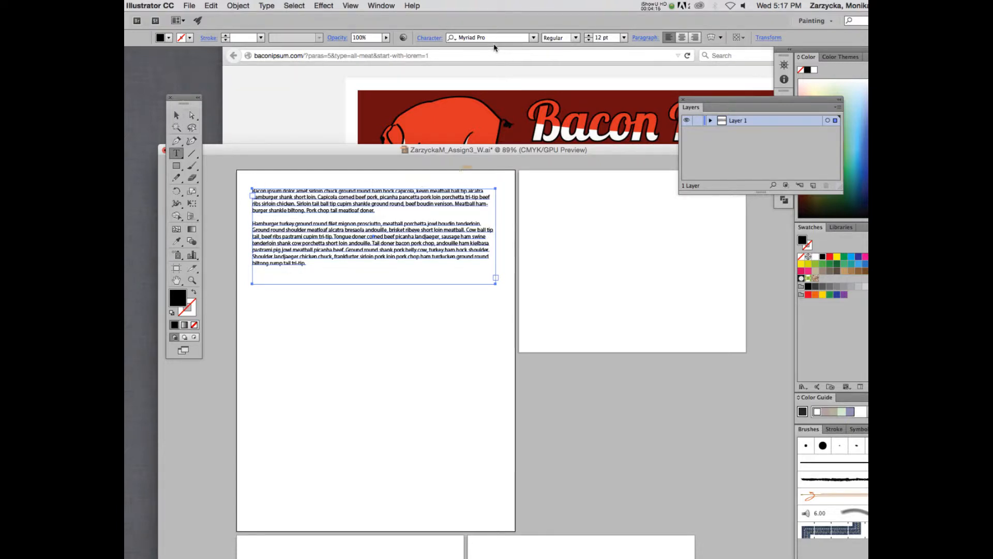
left_click(533, 38)
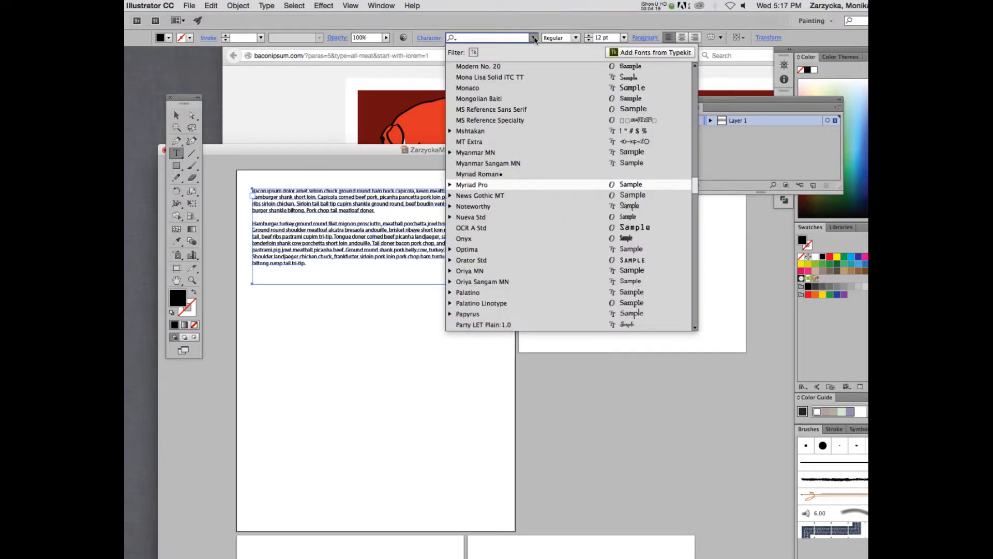
left_click(565, 28)
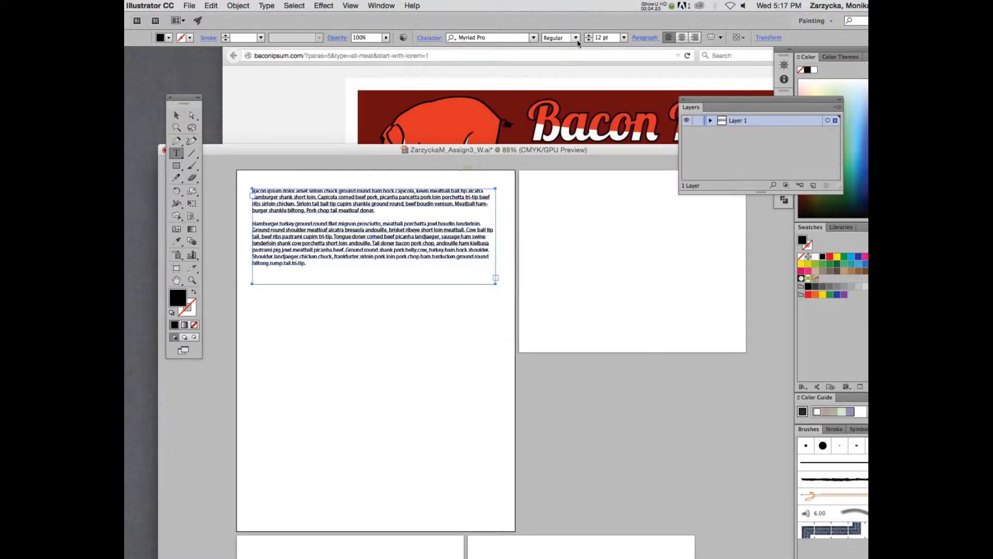
left_click(575, 38)
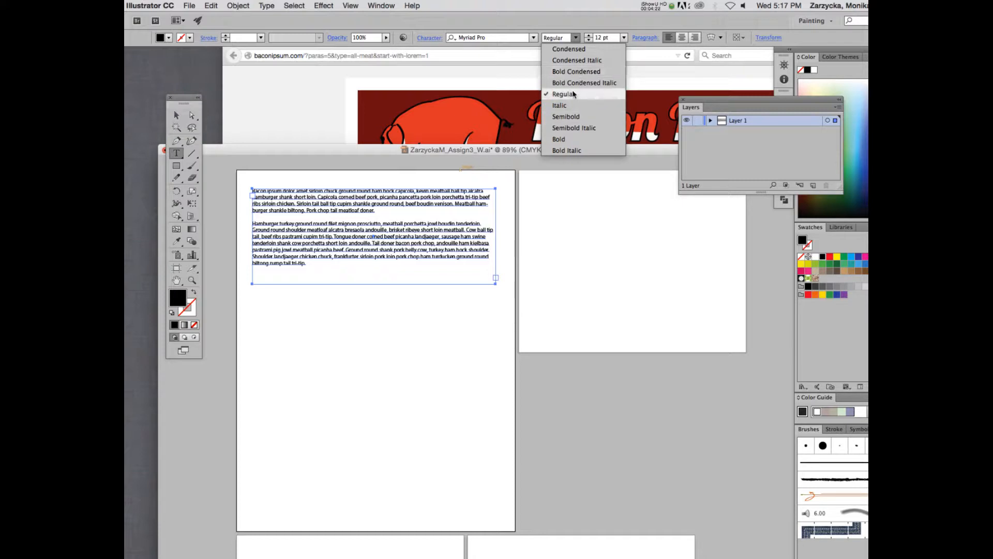
left_click(600, 26)
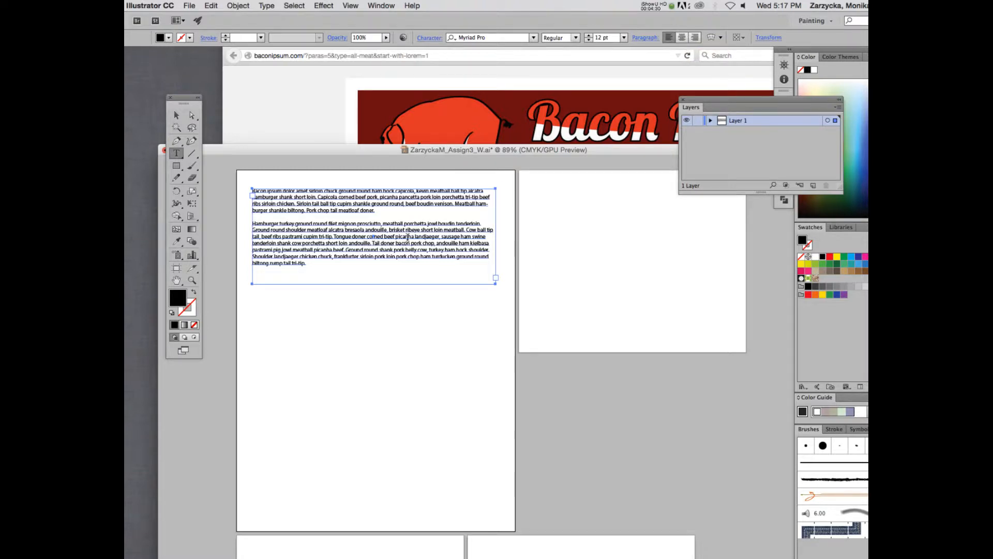
right_click(408, 238)
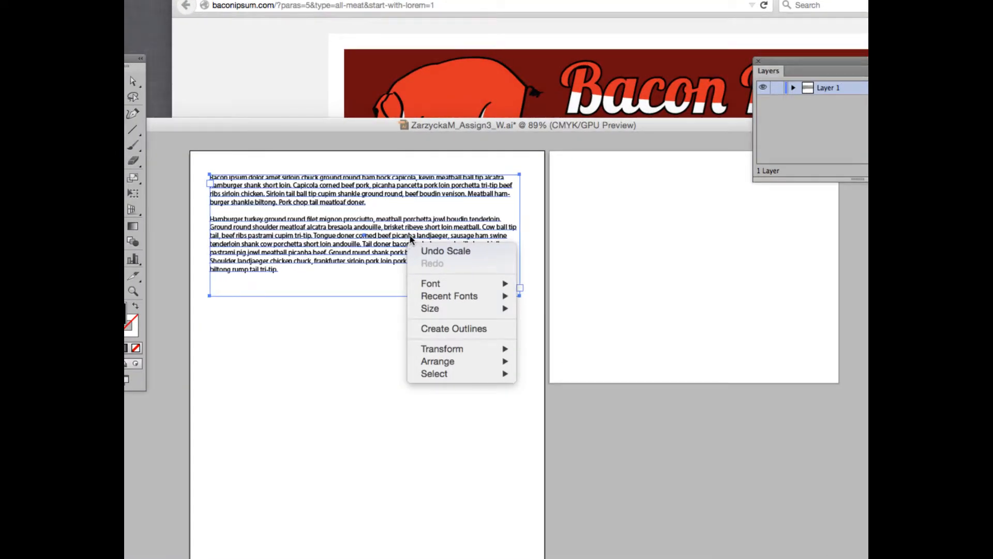
mouse_move(449, 284)
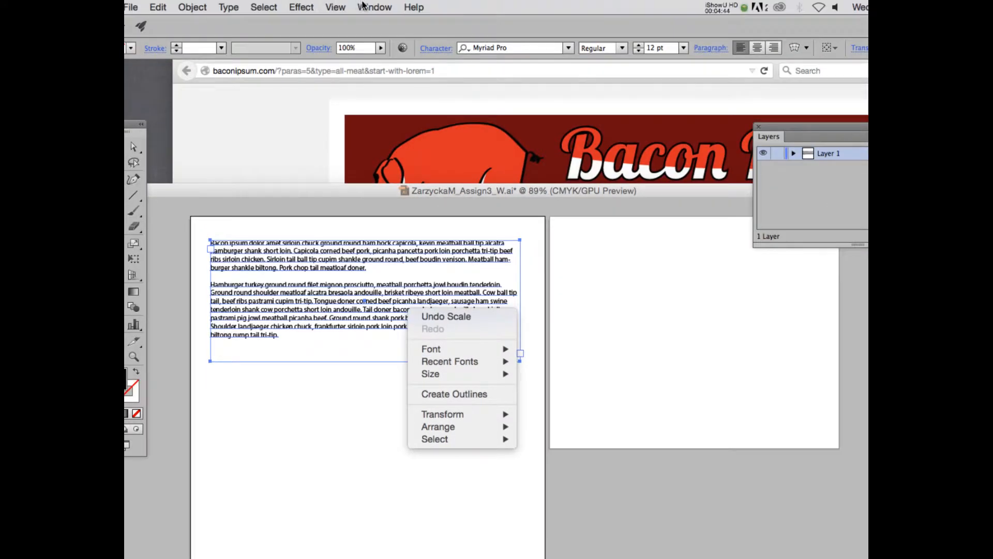
left_click(372, 5)
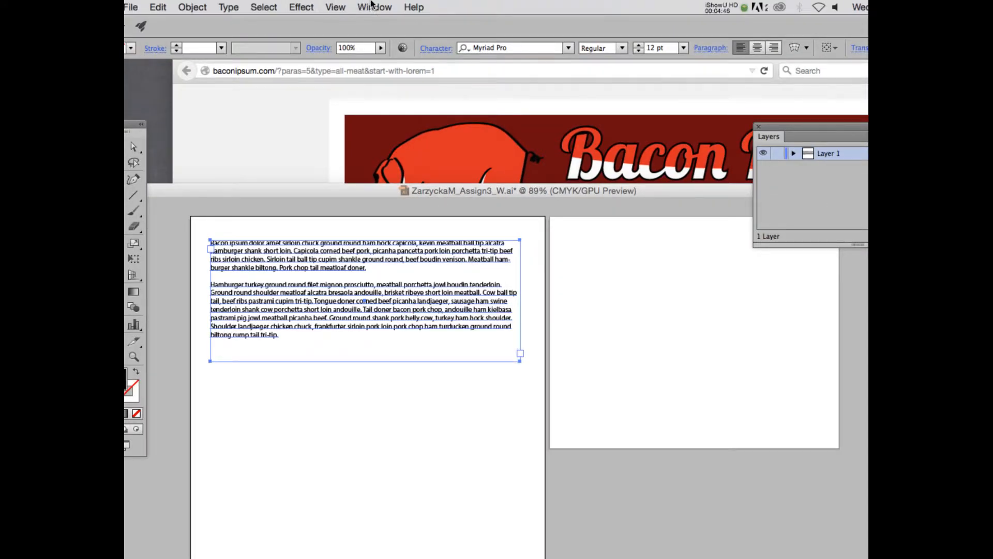
- Show the Character panel via Window > Type > Character and move it onto the right artboard
left_click(371, 7)
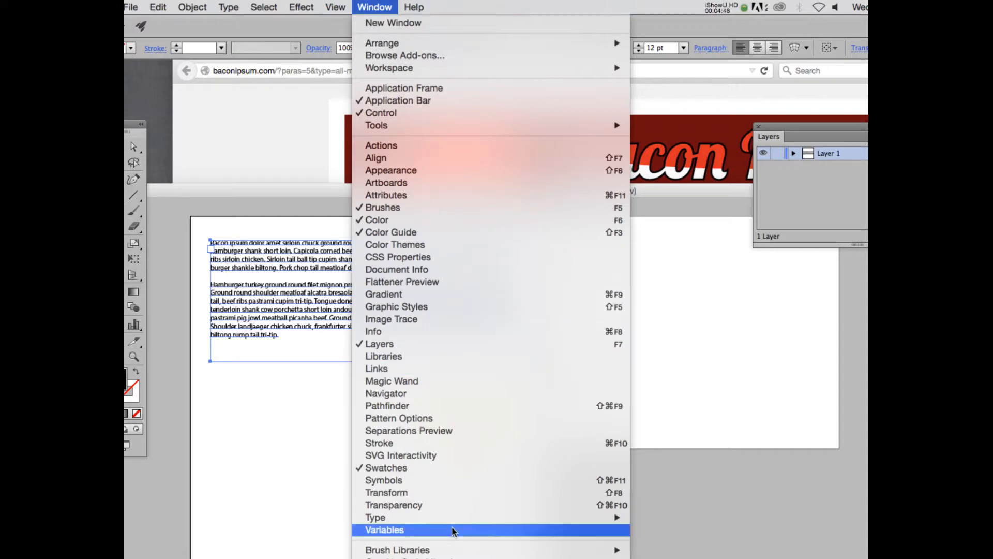
mouse_move(392, 518)
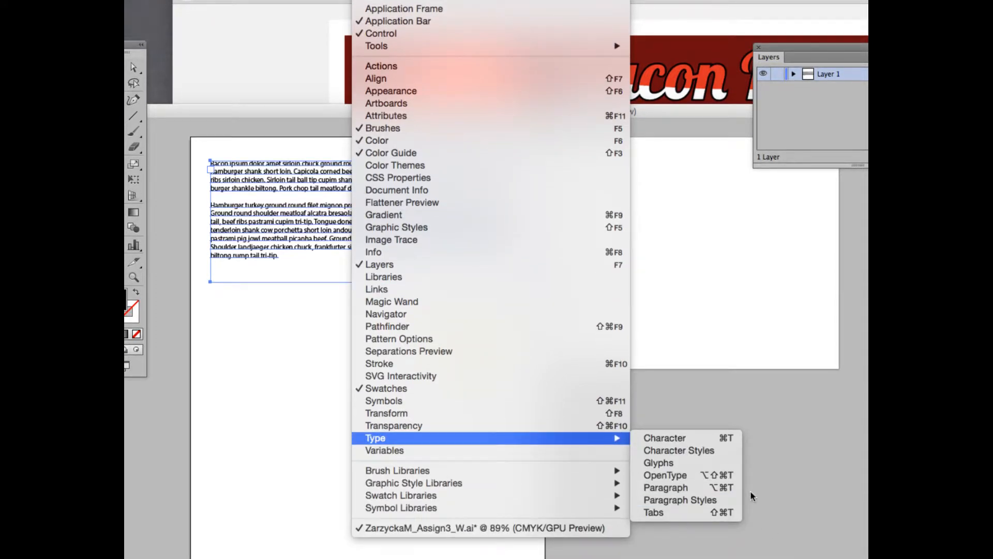
left_click(709, 443)
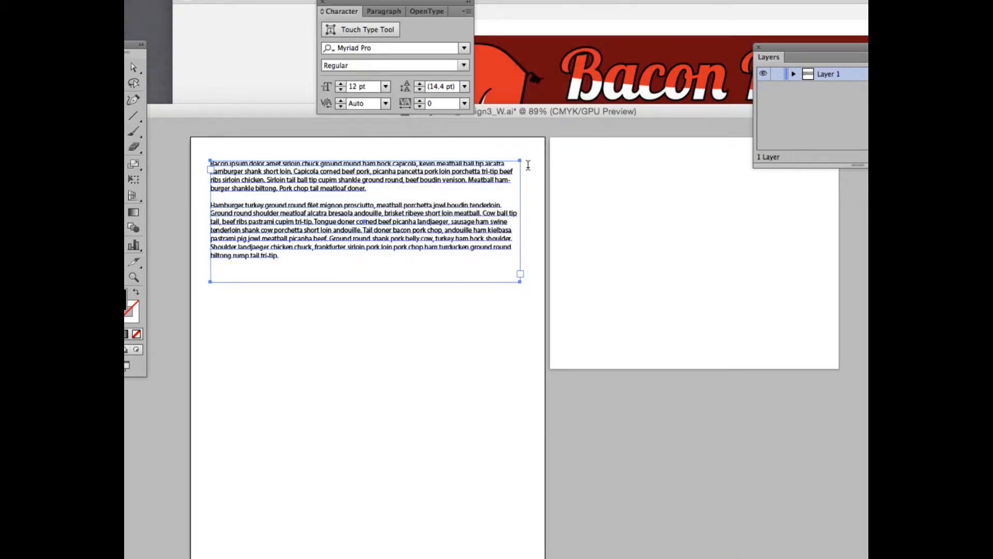
left_click_drag(355, 57, 611, 215)
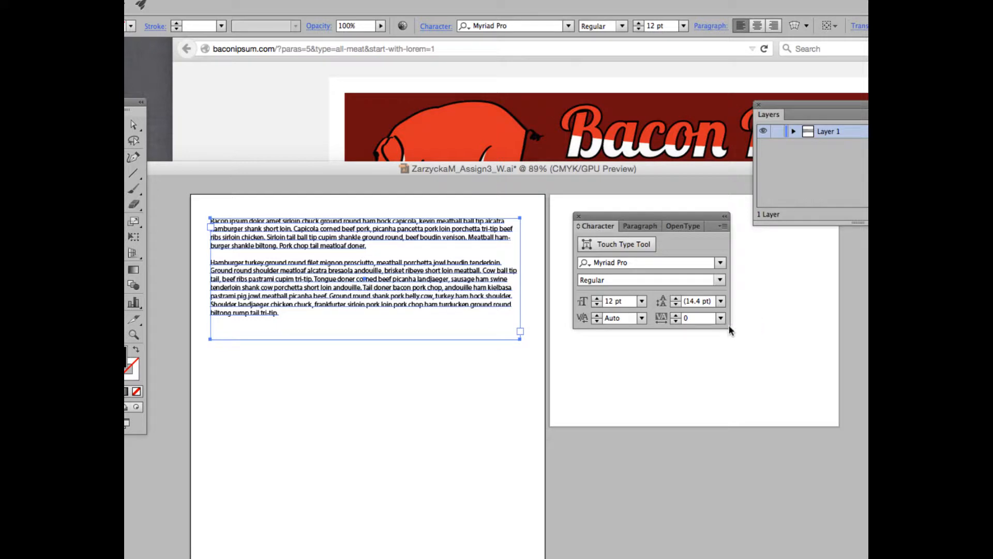
- Review the Paragraph and OpenType tabs, then return to Character and open the font family list
left_click(640, 226)
left_click(675, 229)
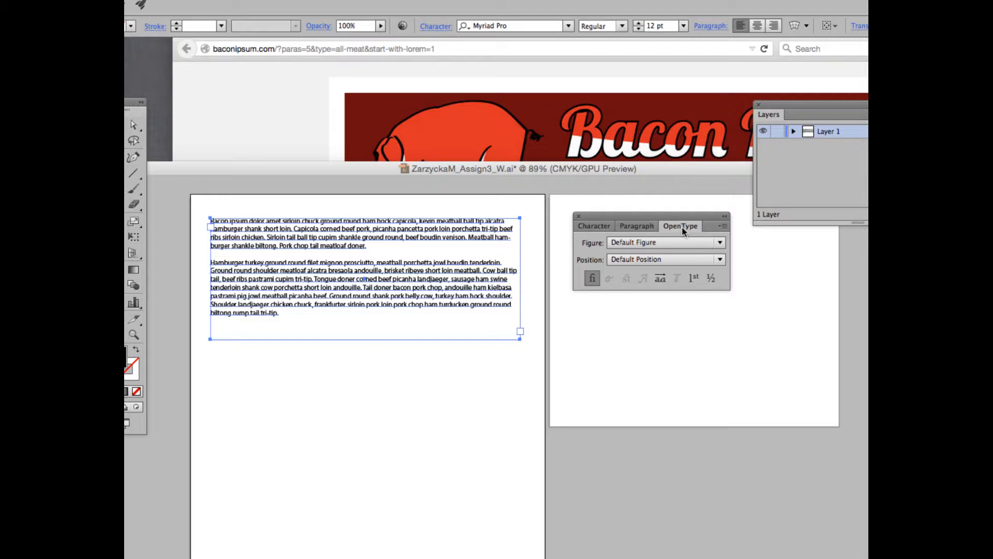
left_click(593, 227)
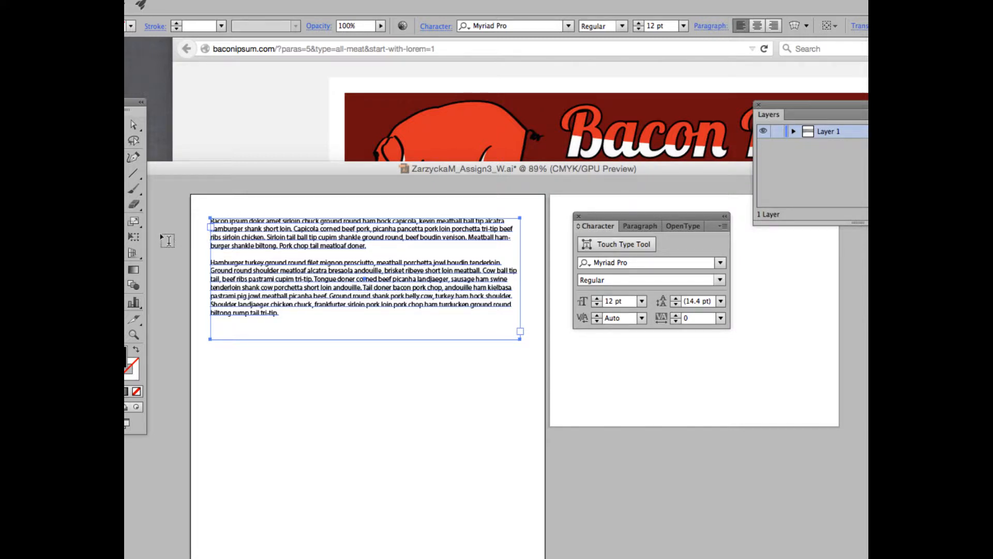
left_click(722, 262)
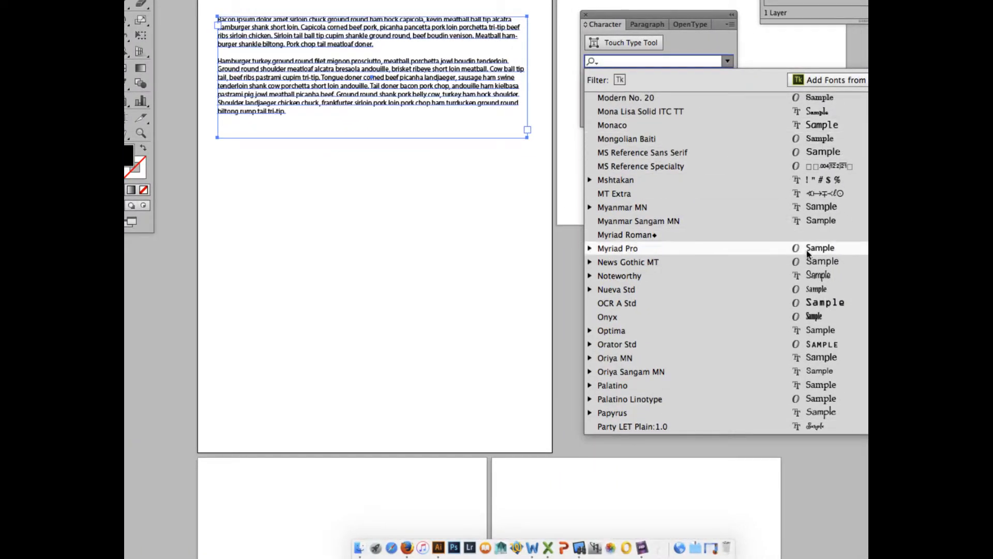
- Scroll the font family list and apply Sathu to the Bacon Ipsum text
scroll(809, 249, "down", 5)
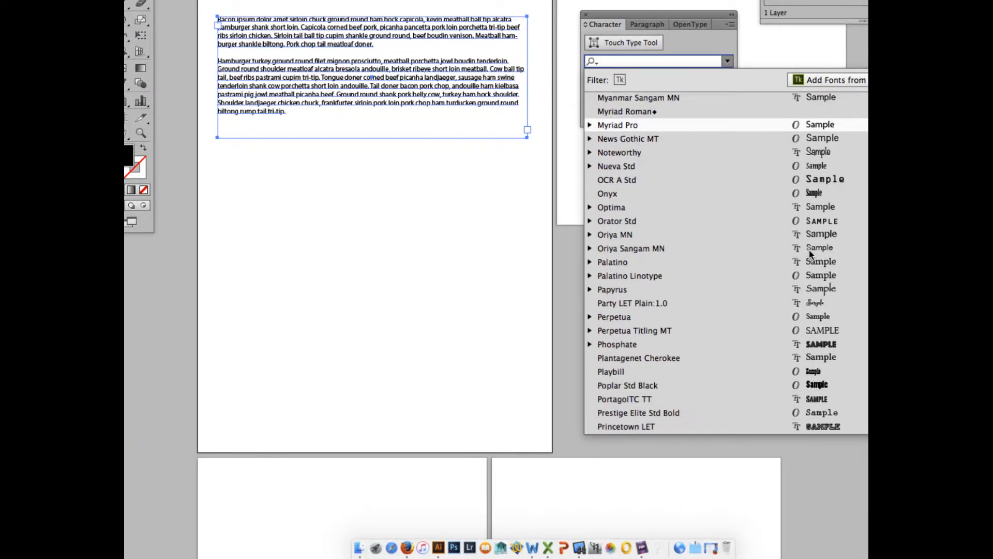
scroll(809, 250, "down", 5)
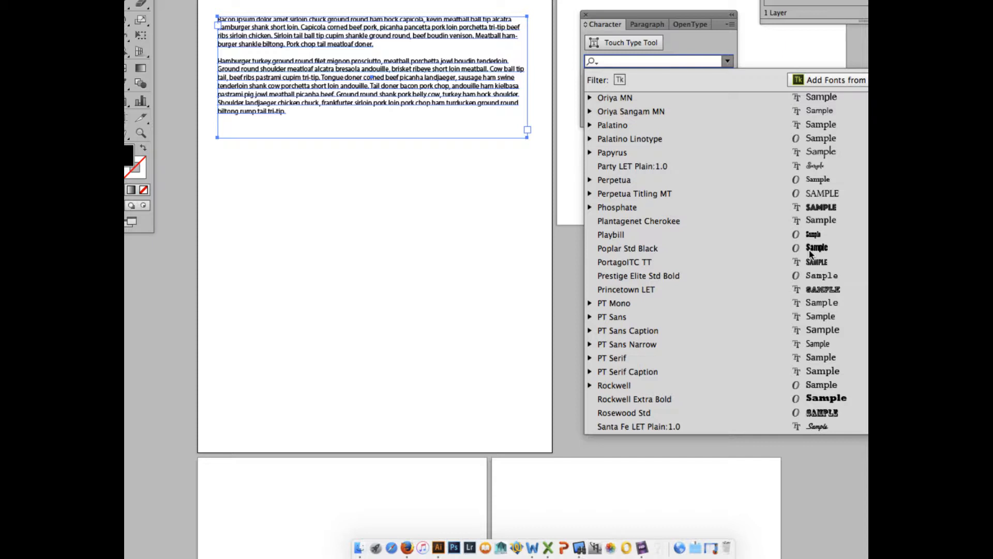
scroll(815, 368, "down", 3)
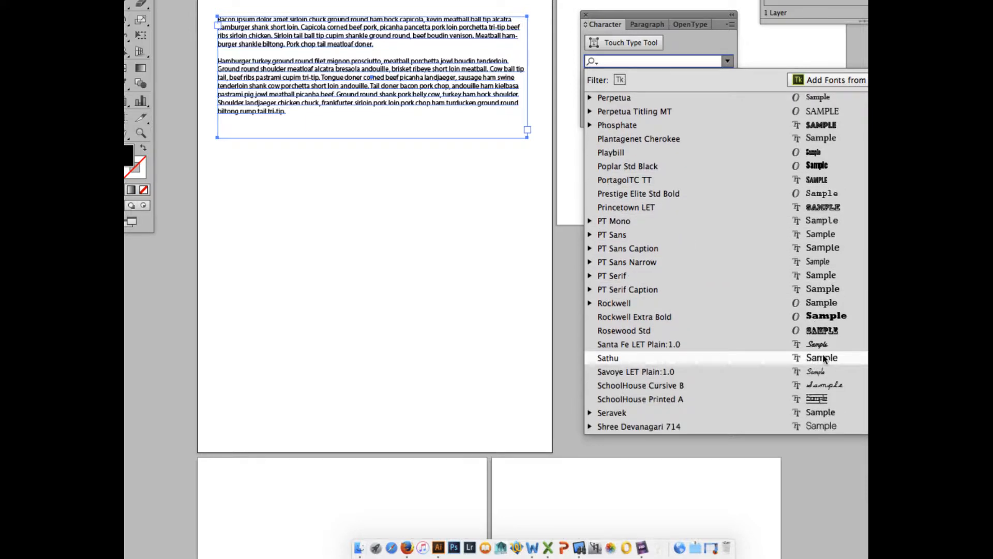
left_click(823, 358)
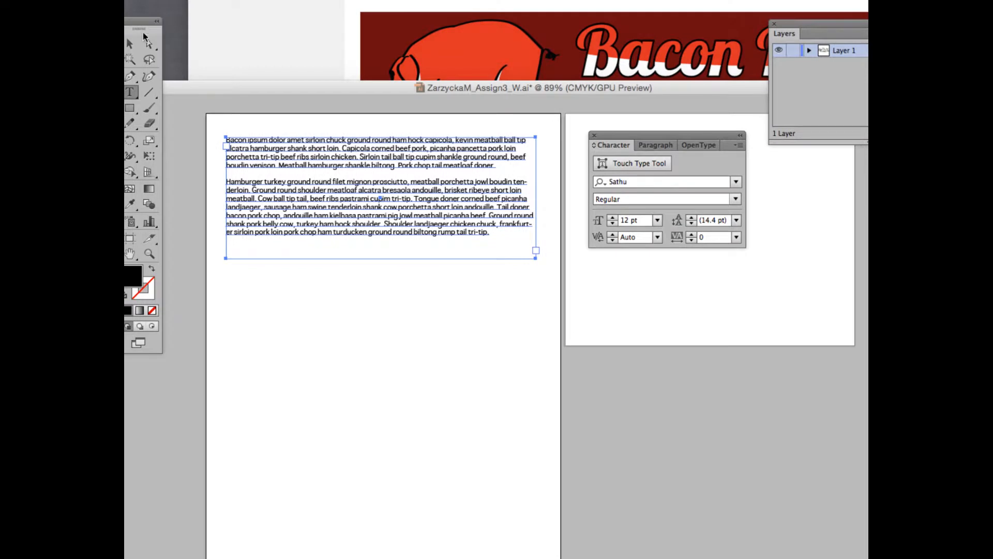
- Shift the document window and place the Character panel to the right of the text frame
left_click_drag(255, 82, 325, 83)
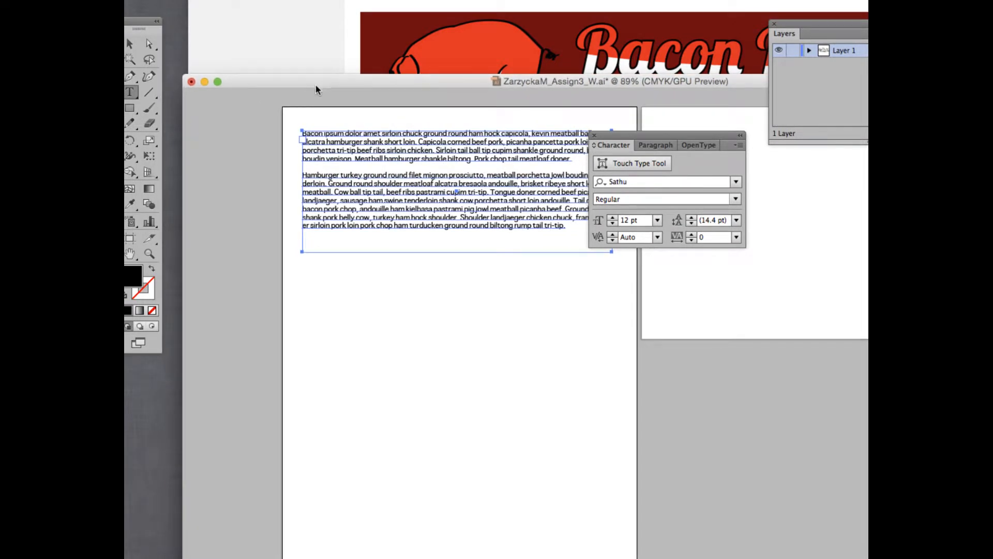
left_click_drag(651, 134, 718, 147)
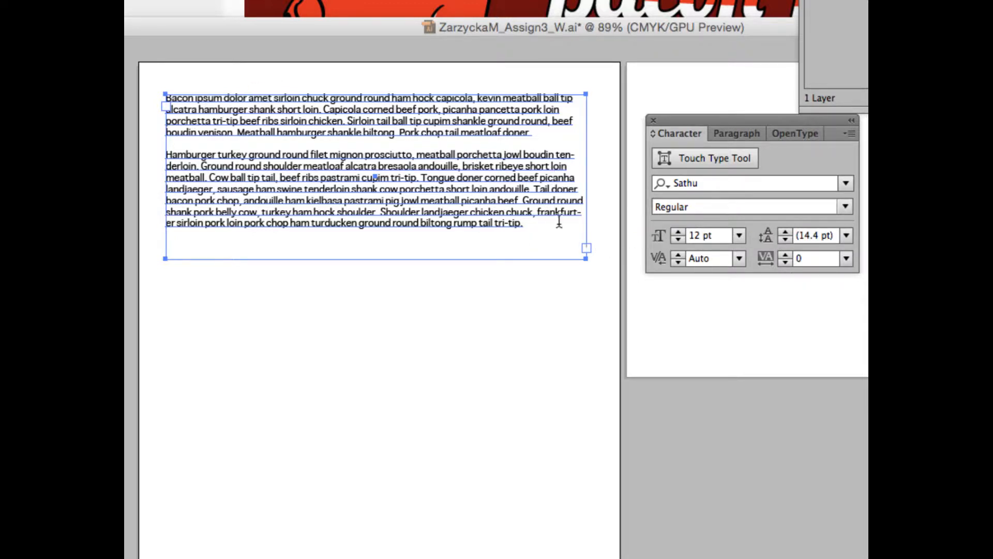
- Raise the Sathu text size from 12 pt to 17 pt, giving 20.4 pt auto leading
left_click(677, 230)
left_click(678, 231)
left_click(678, 230)
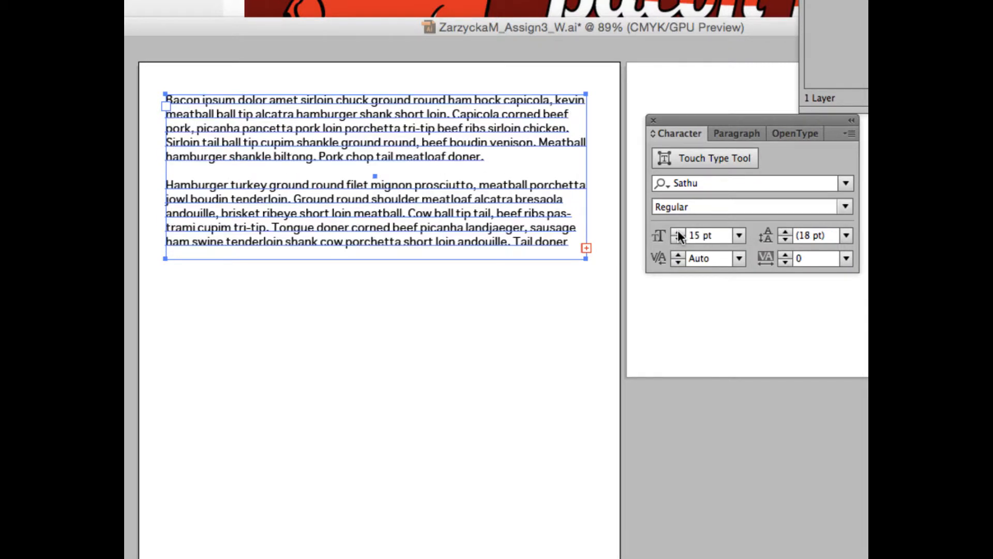
left_click(678, 230)
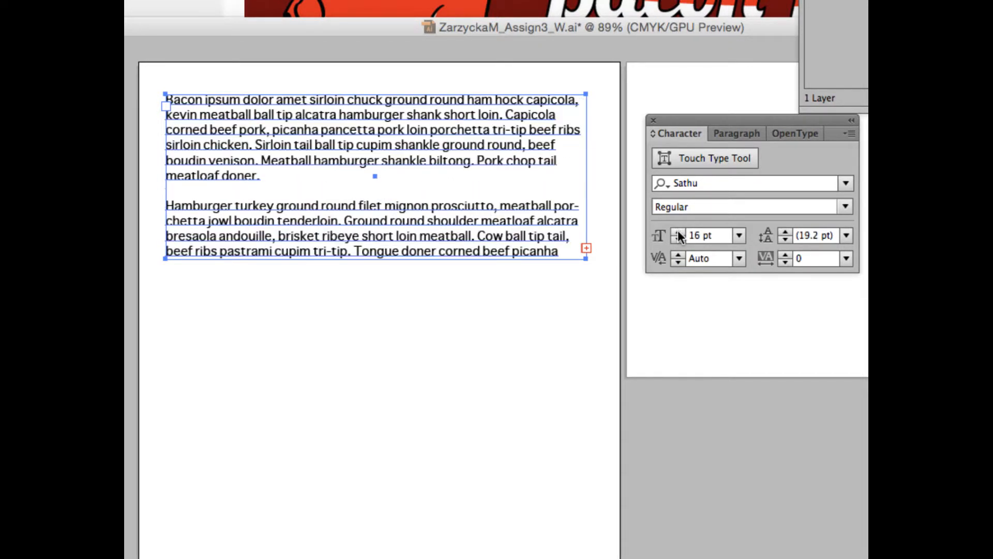
left_click(586, 248)
left_click(677, 232)
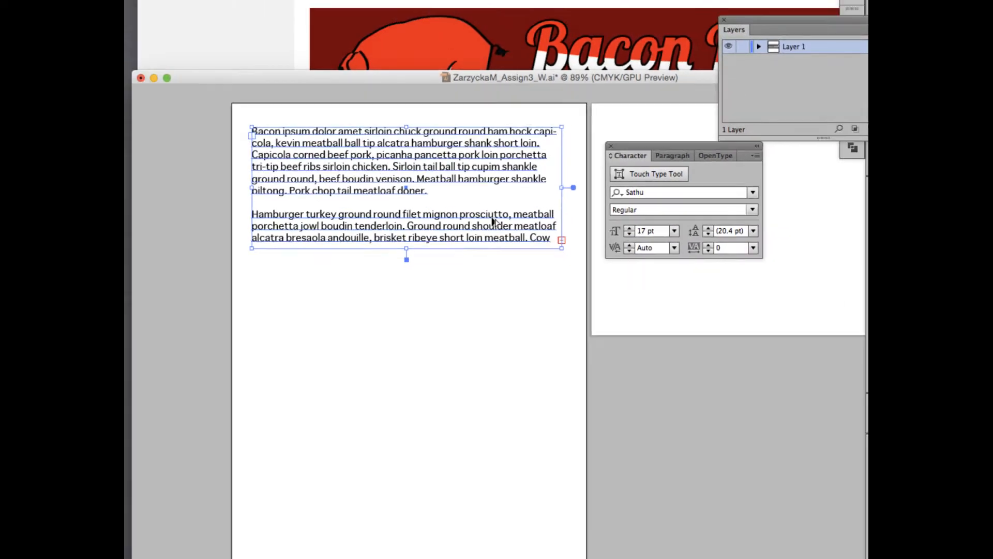
key("t")
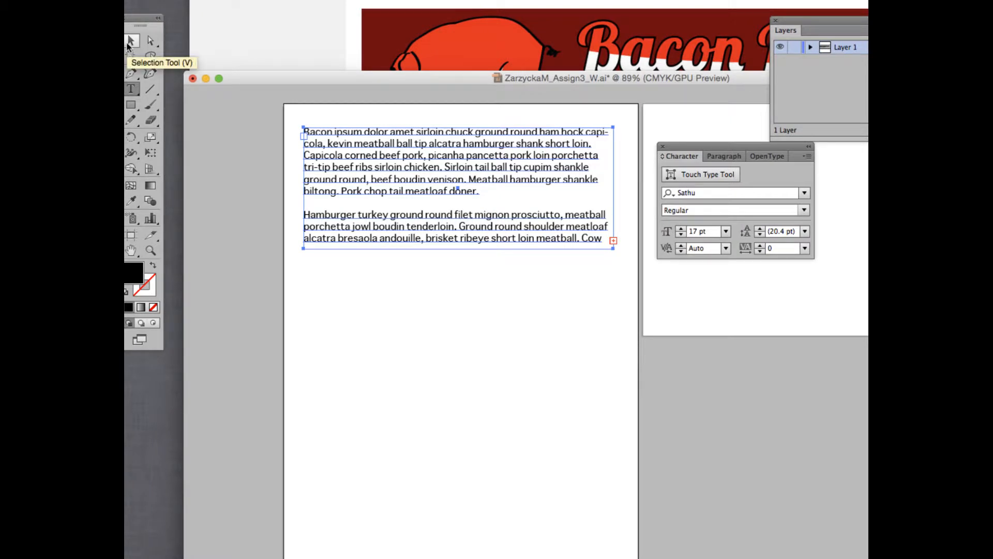
- Resize the bacon ipsum text frame until all the 17 pt Sathu text shows without overflow
left_click(133, 40)
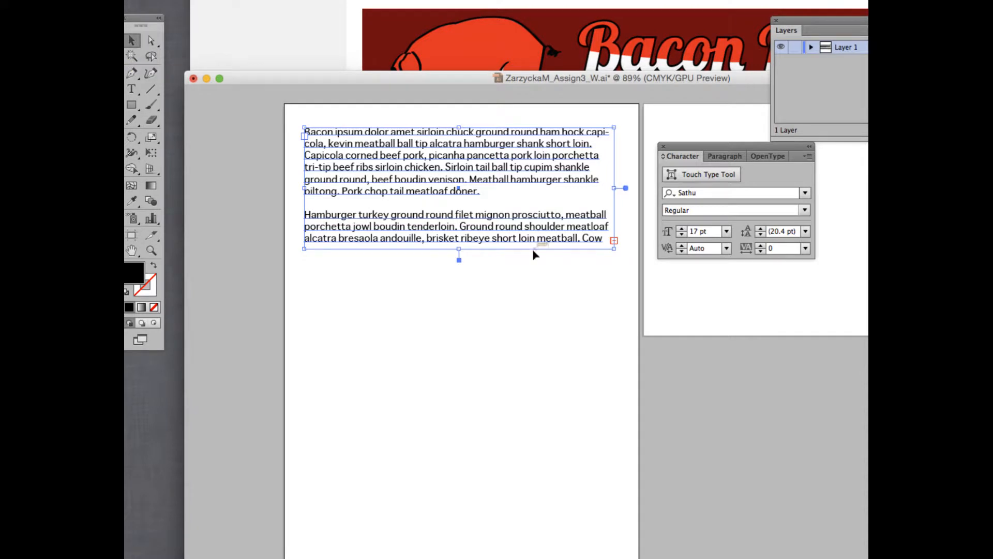
left_click_drag(612, 250, 628, 362)
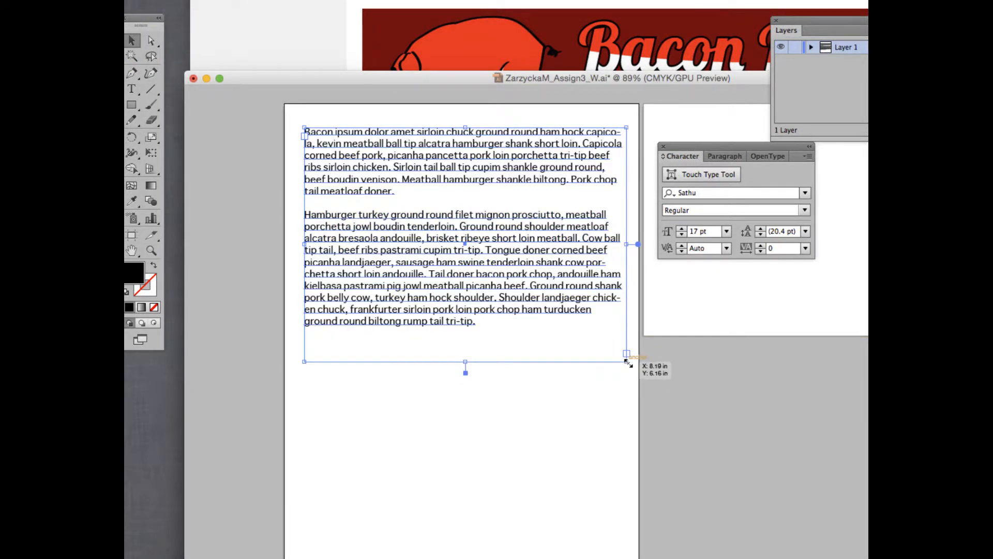
left_click_drag(628, 363, 626, 341)
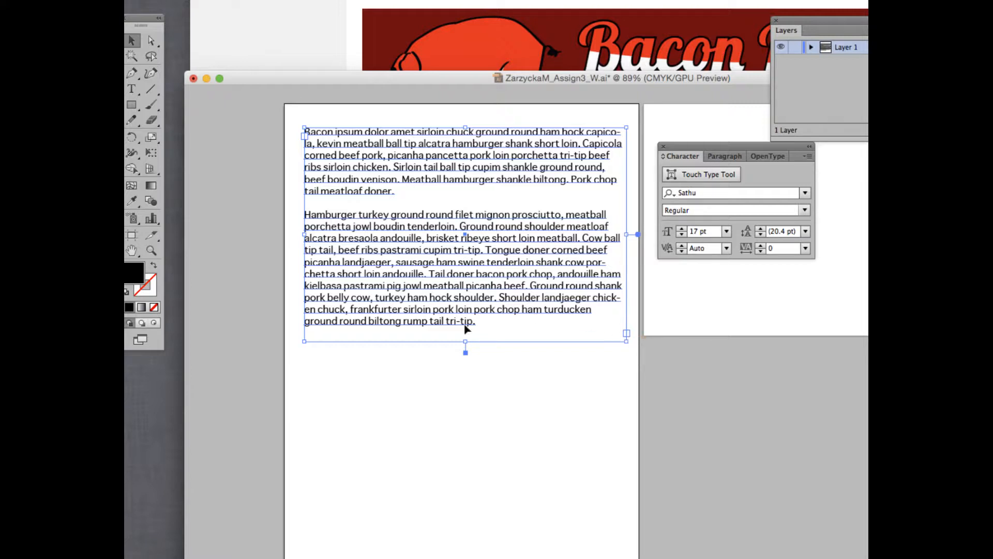
left_click_drag(624, 346, 626, 350)
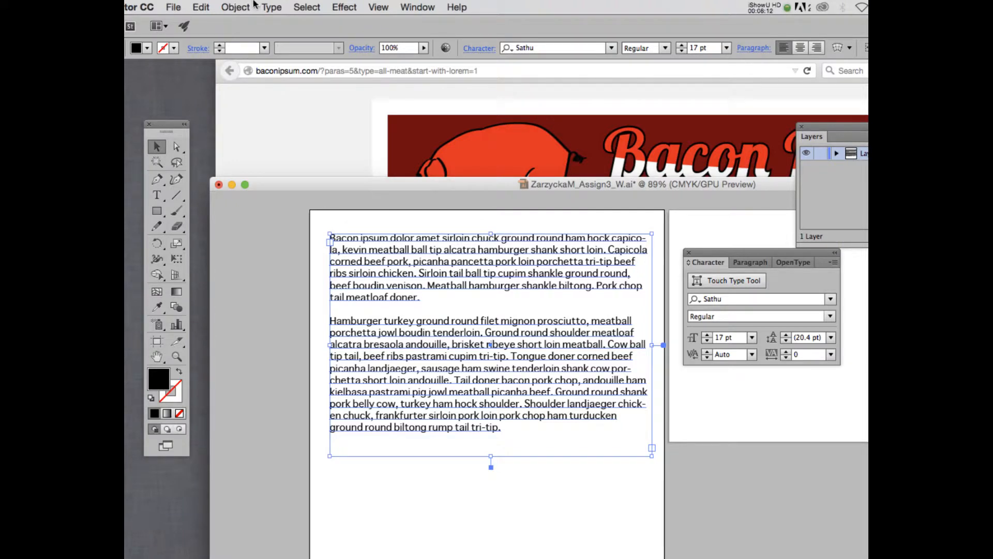
left_click(378, 7)
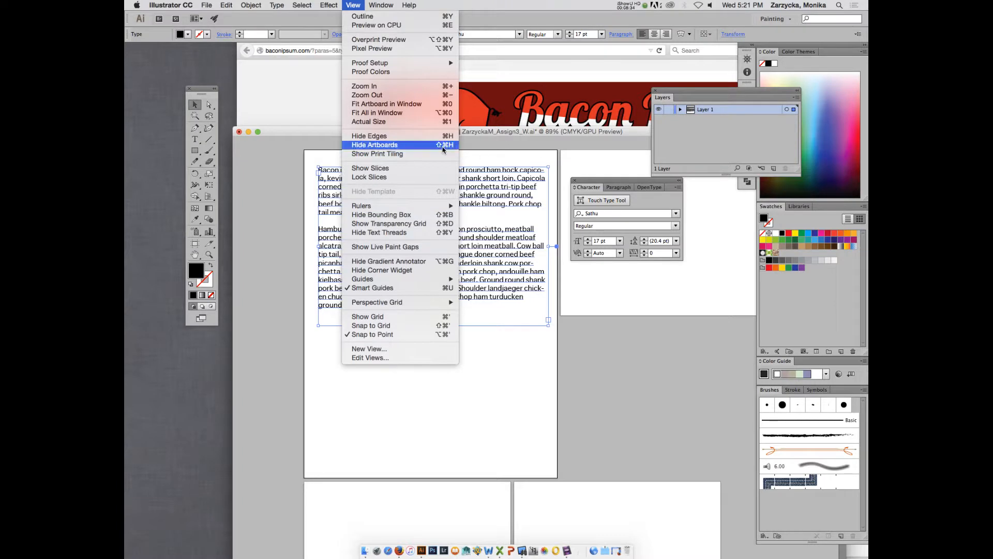
left_click(496, 173)
left_click_drag(476, 136, 507, 135)
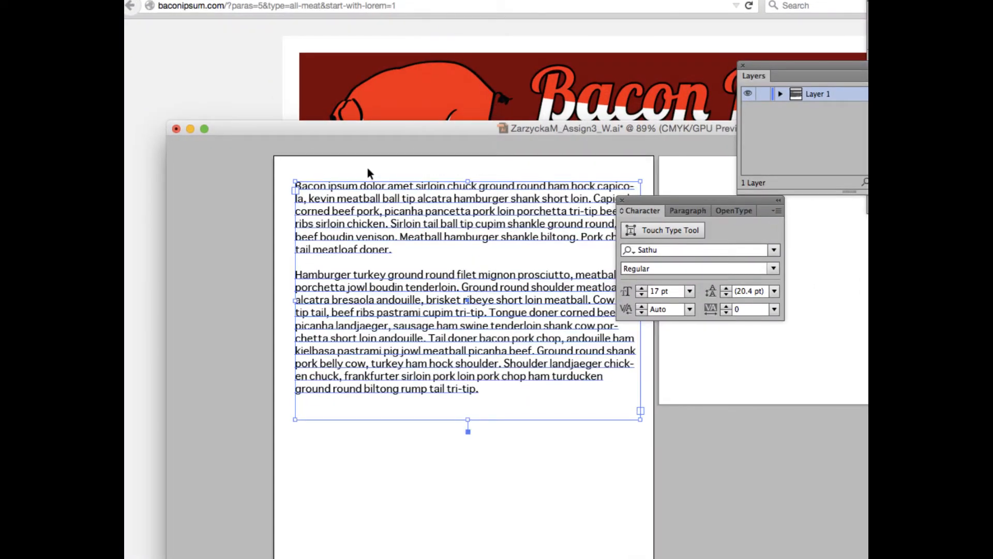
triple_click(345, 191)
left_click(344, 192)
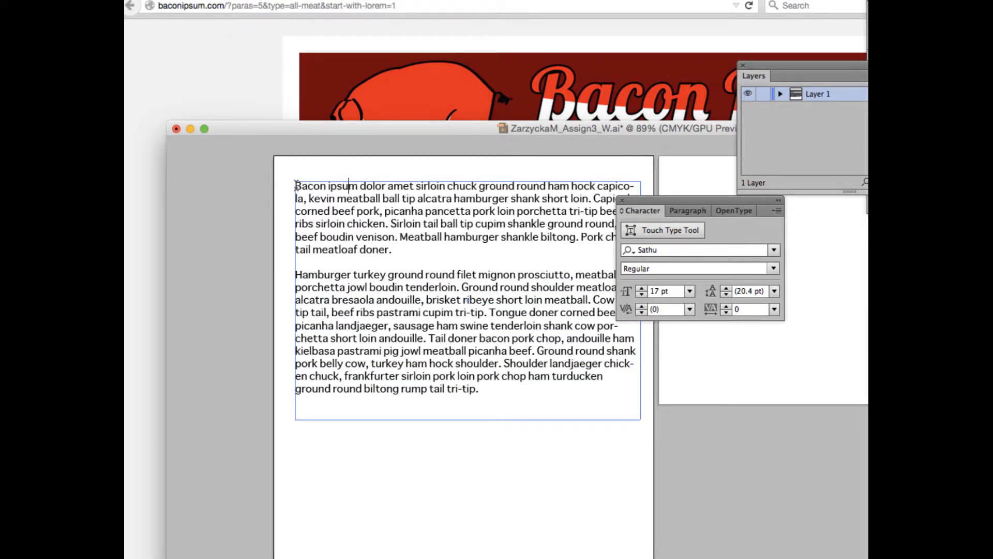
left_click_drag(295, 185, 418, 245)
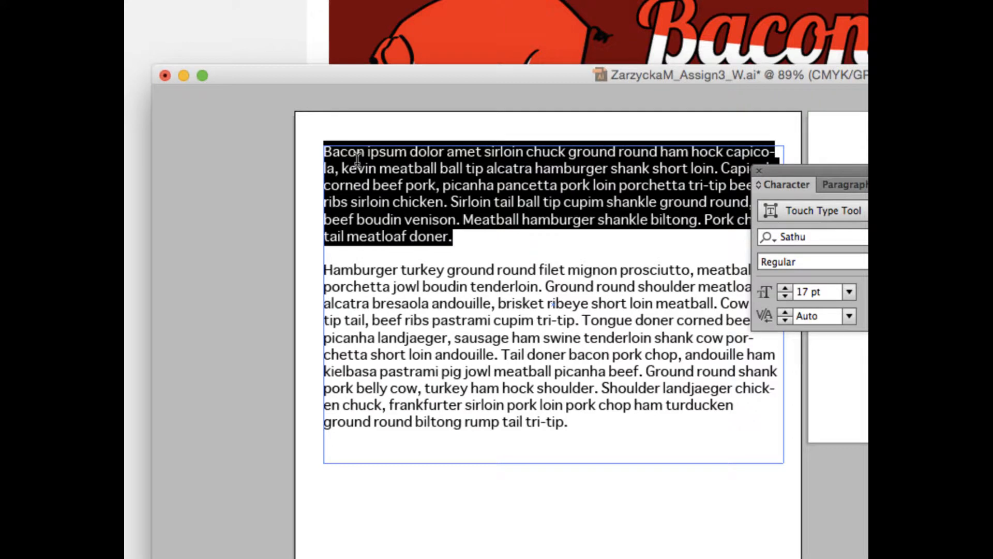
left_click(342, 157)
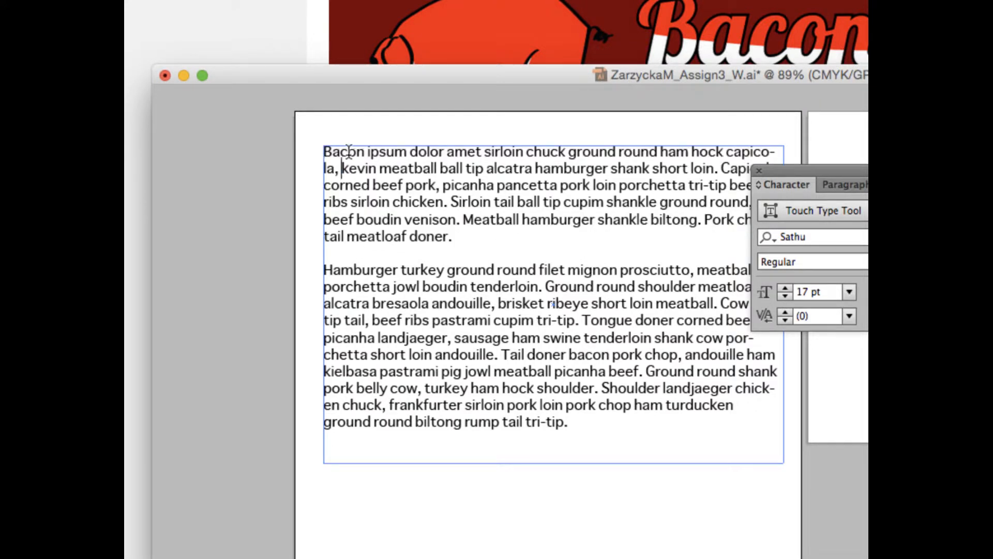
key("super+r")
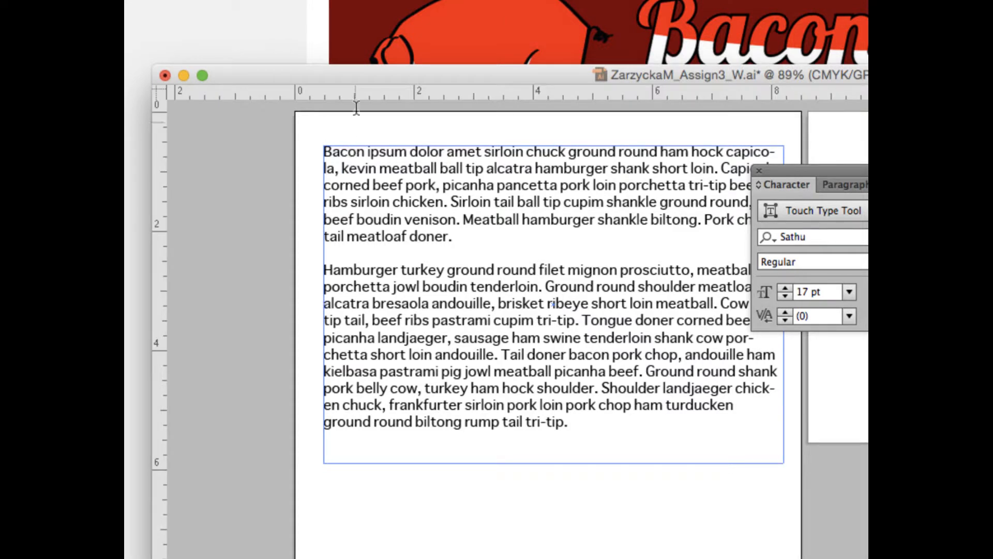
- Add two horizontal guides aligned with the first and second lines of the body text
left_click_drag(352, 91, 349, 157)
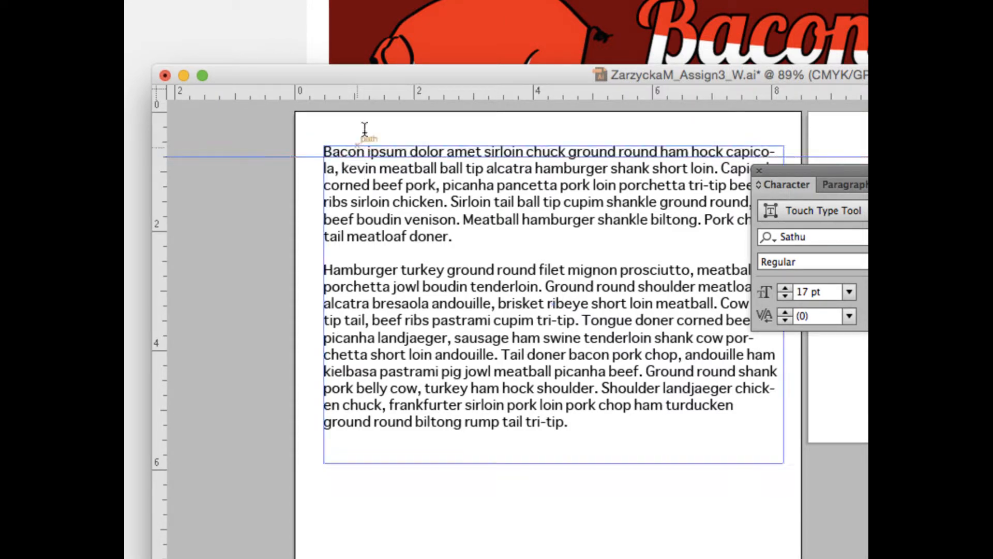
left_click_drag(361, 95, 361, 170)
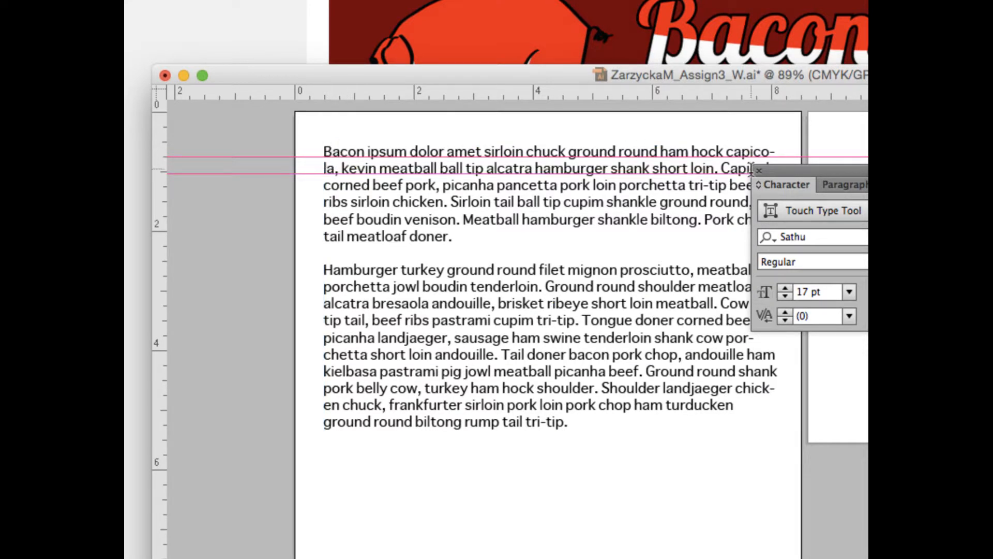
left_click_drag(798, 170, 660, 242)
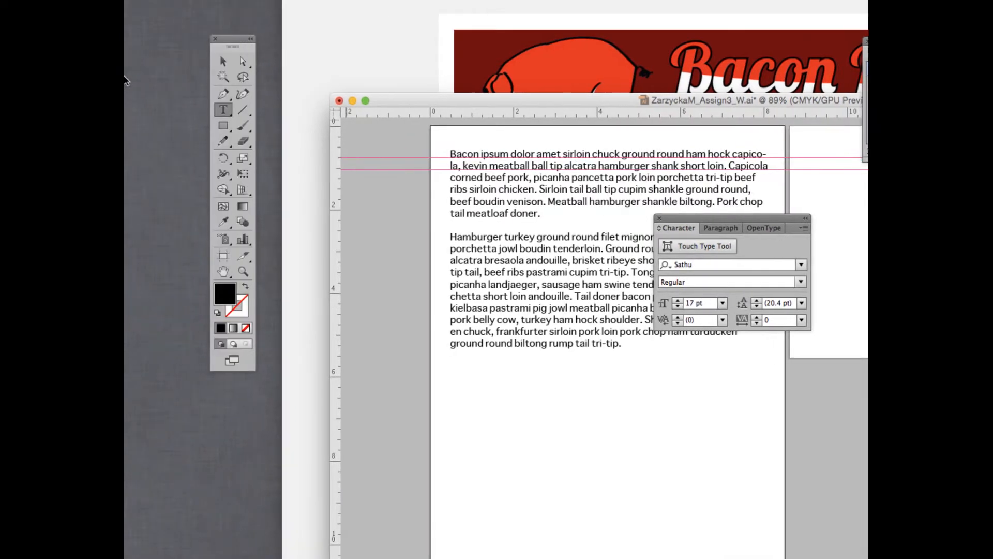
- Return to the Type tool and place the insertion point in the paragraph
left_click(223, 62)
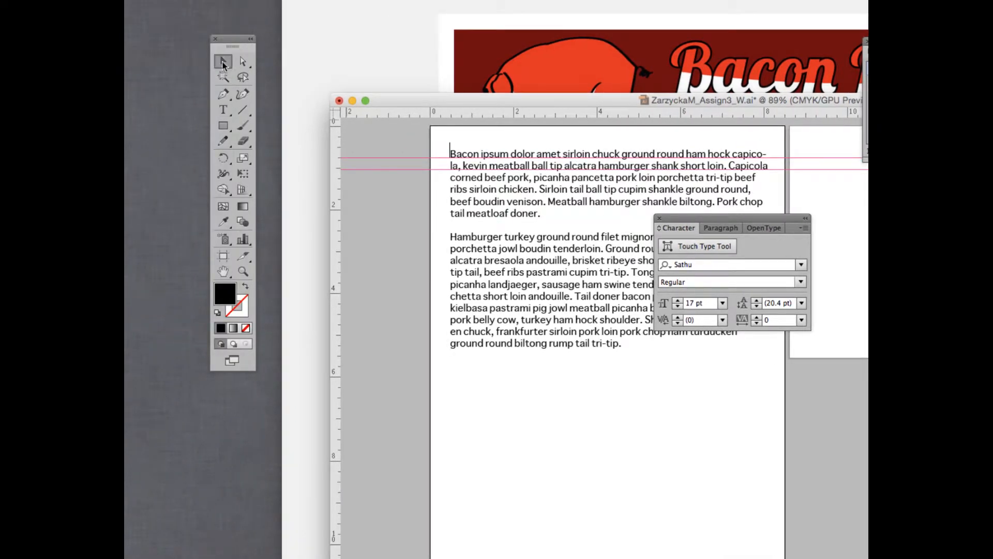
left_click(475, 145)
left_click(223, 109)
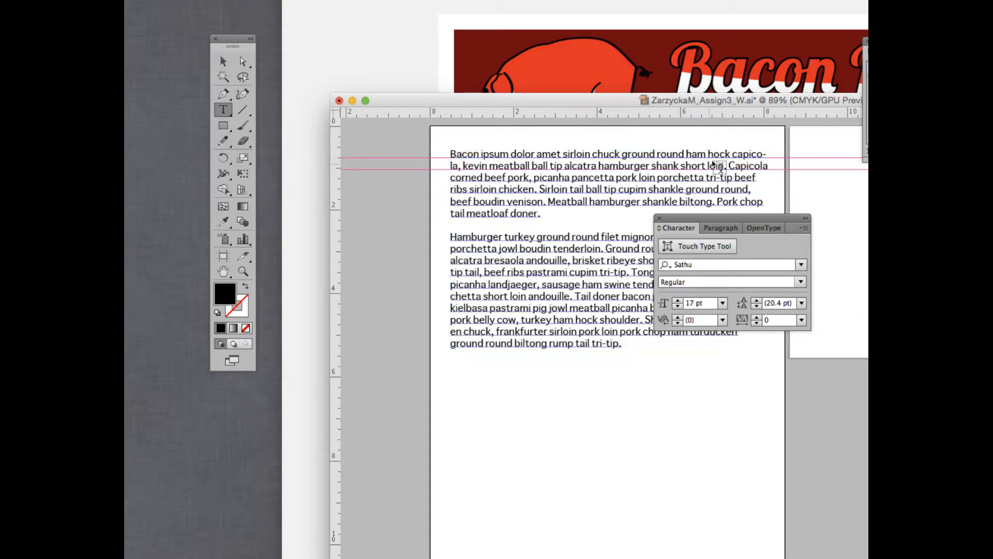
left_click(720, 168)
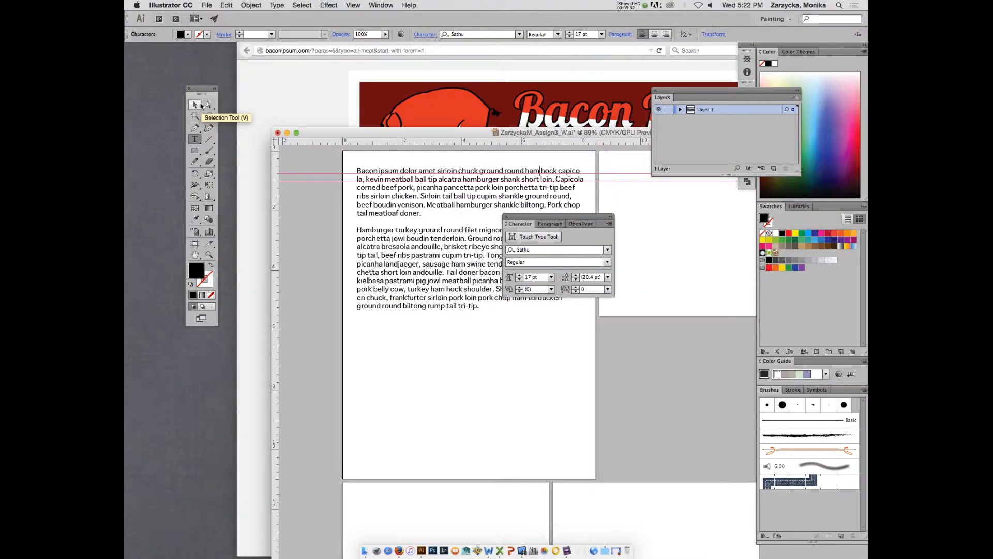
- View the document at 100% and delete the stray empty text object
key("super+1")
scroll(401, 237, "up", 15)
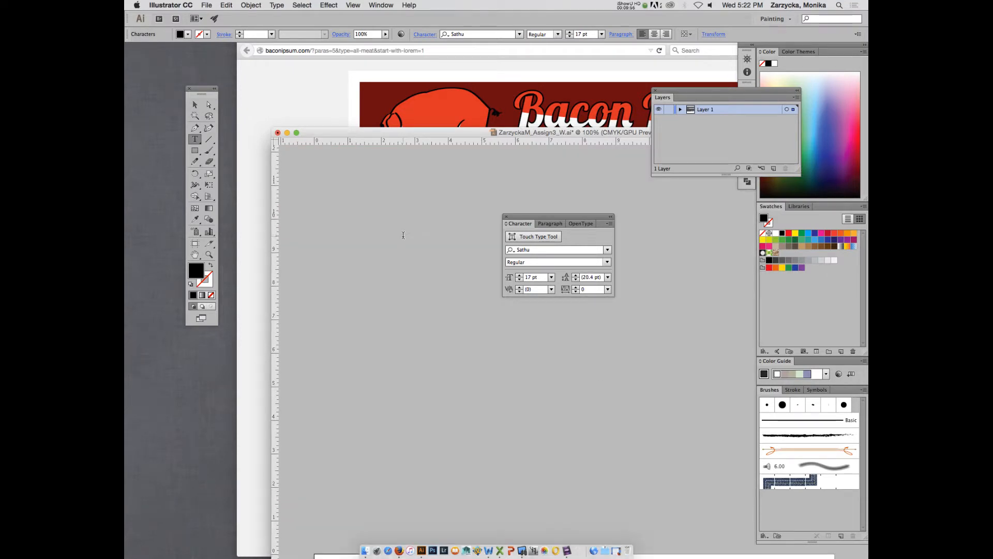
scroll(402, 235, "down", 5)
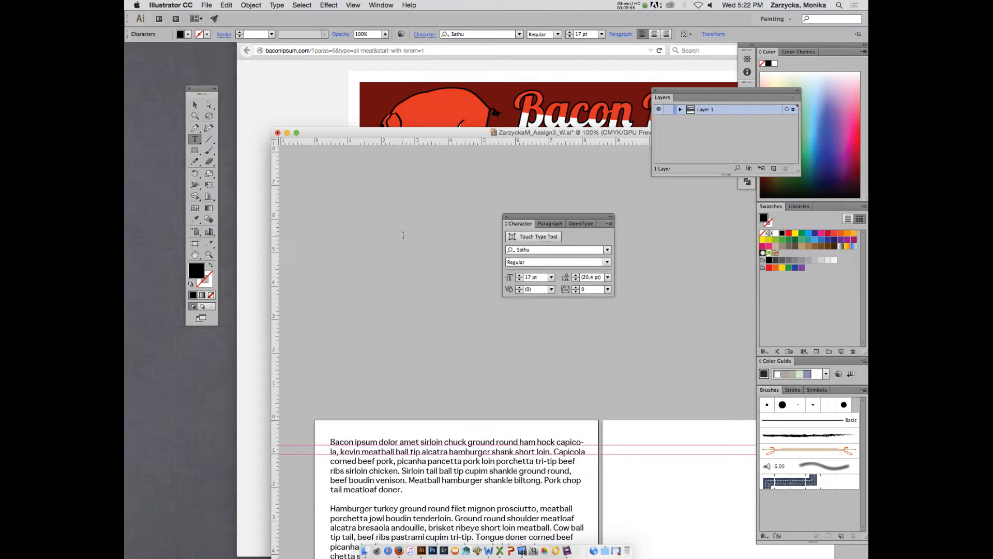
scroll(403, 235, "down", 5)
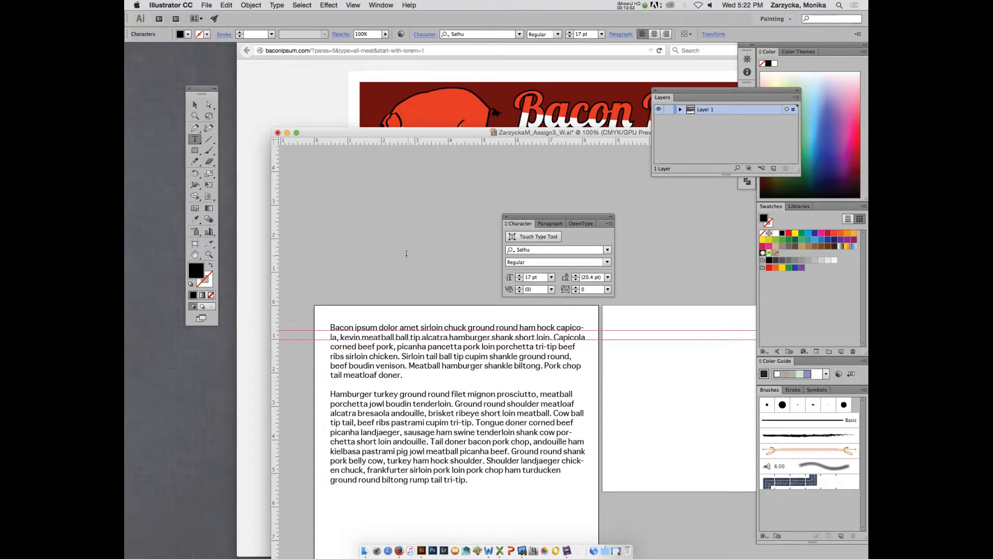
scroll(401, 233, "down", 4)
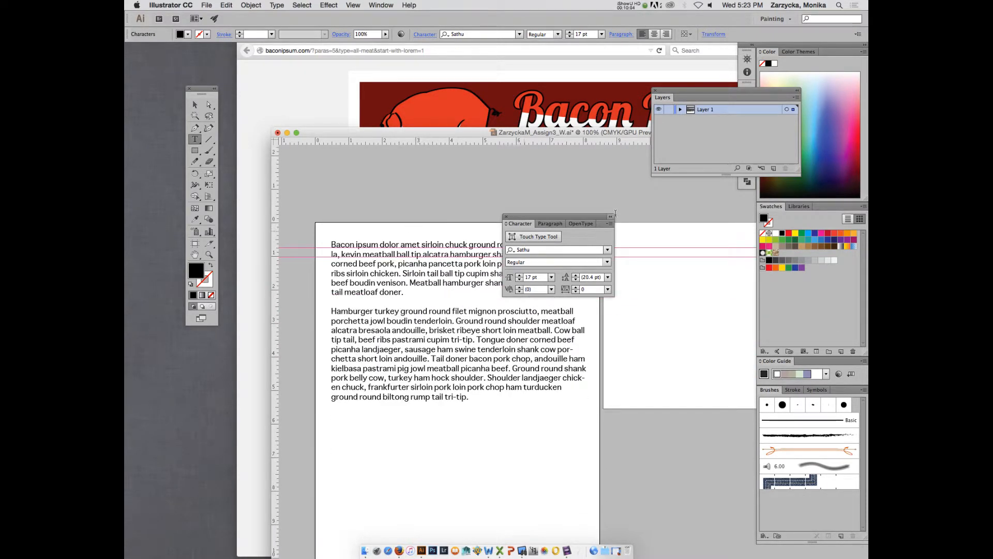
left_click_drag(542, 217, 551, 142)
left_click(195, 104)
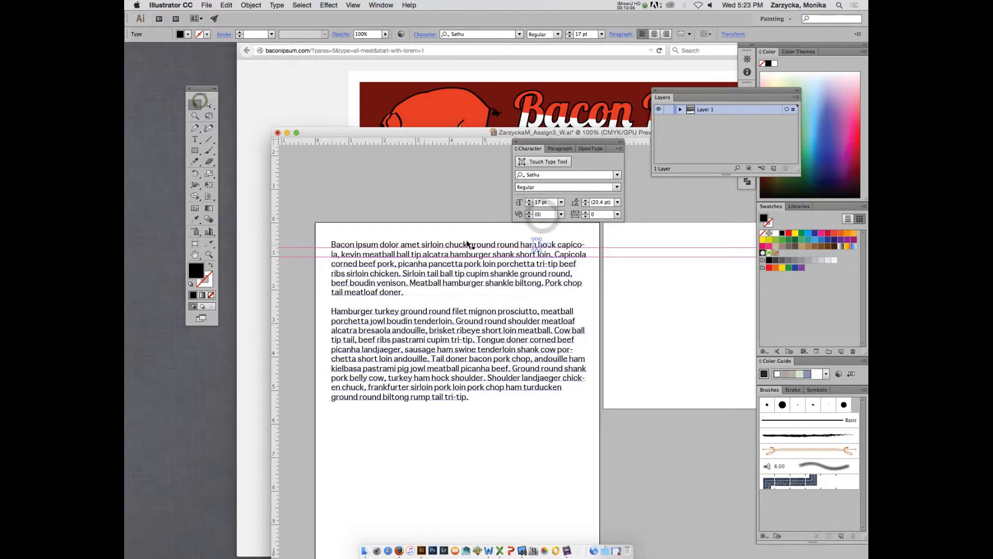
key("Delete")
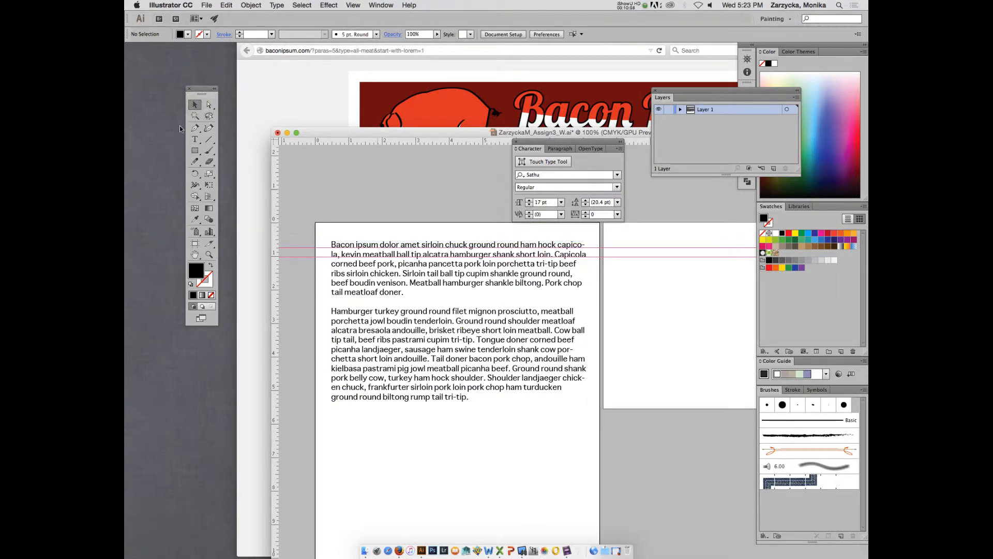
- Place the Type cursor in the word 'loin' of the first paragraph, then open the Artboards panel
left_click(194, 139)
left_click(388, 256)
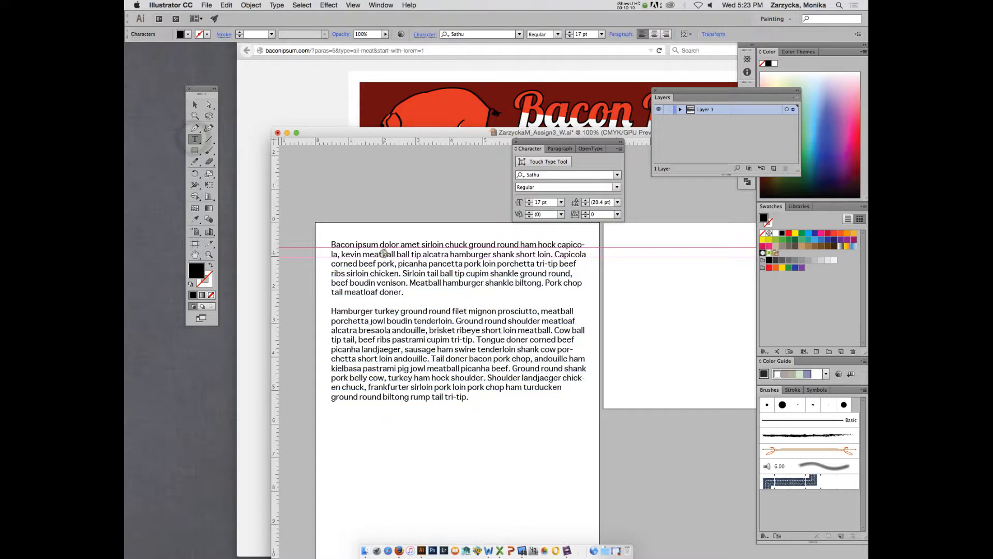
left_click(194, 103)
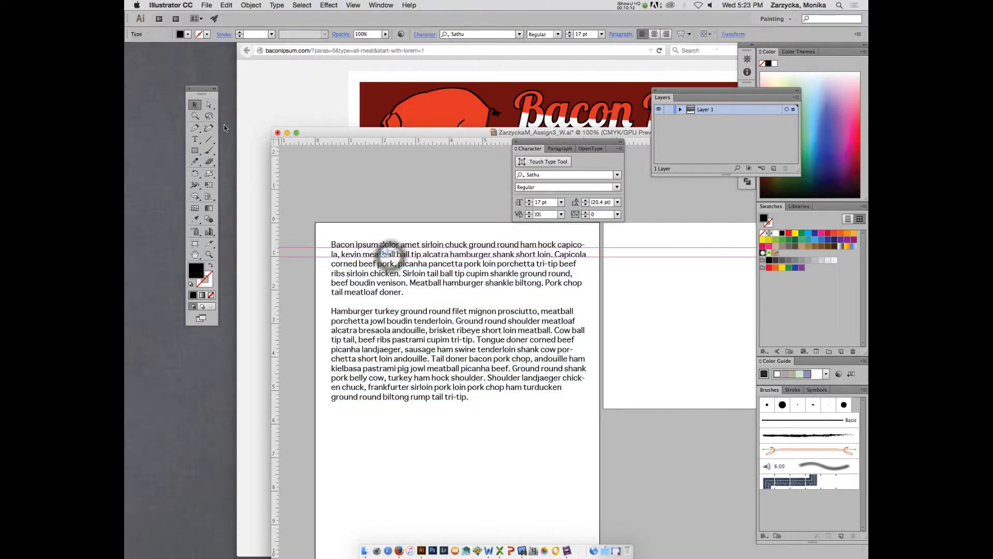
key("super+shift+a")
left_click(366, 260)
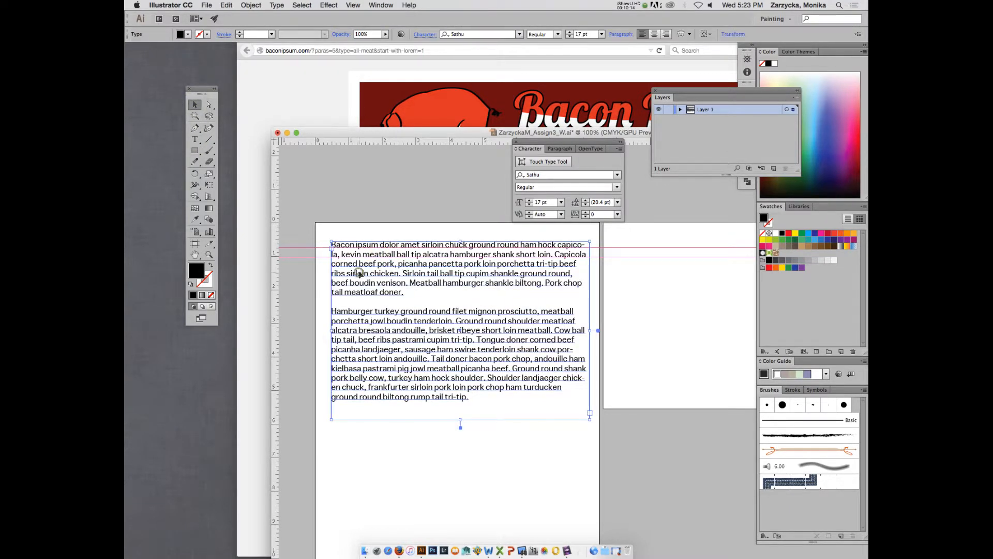
key("t")
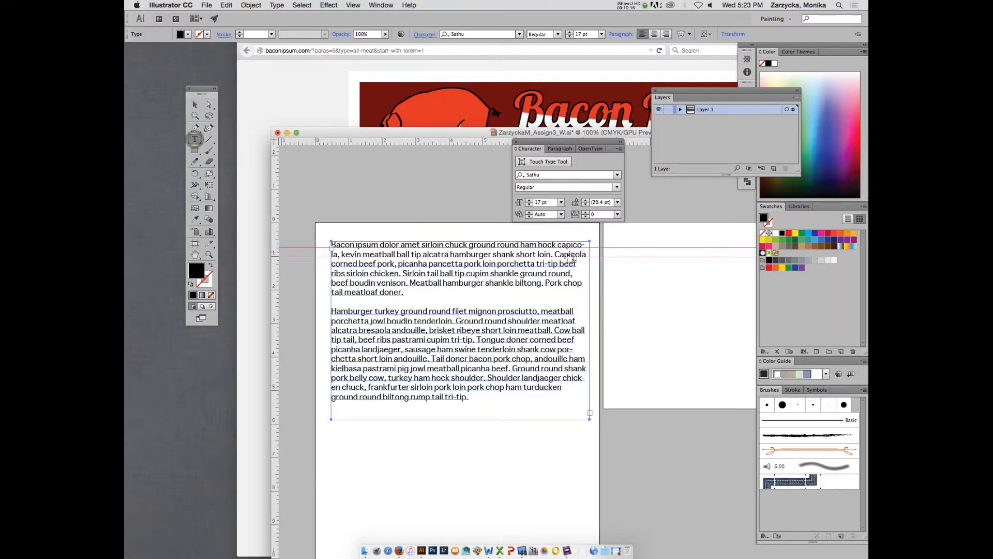
left_click(550, 254)
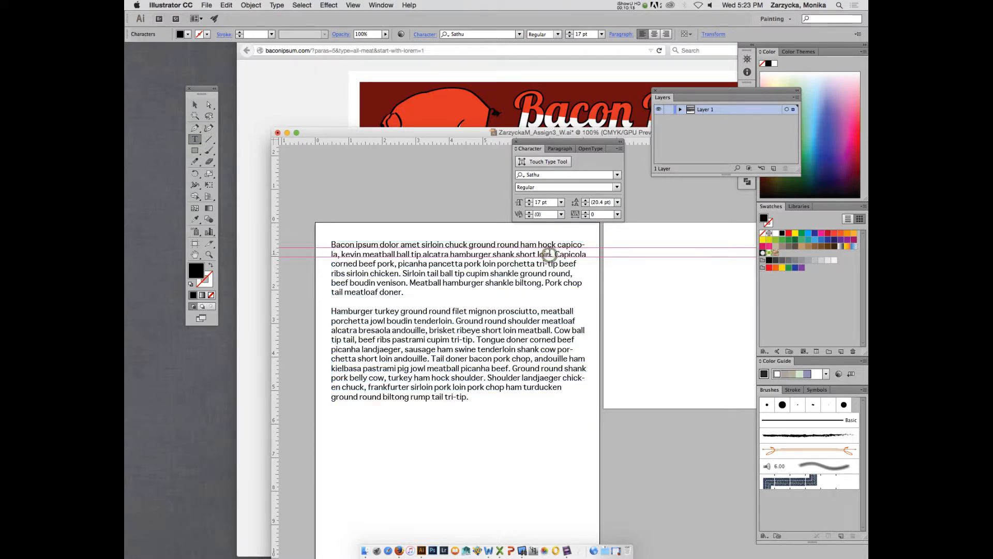
left_click(638, 5)
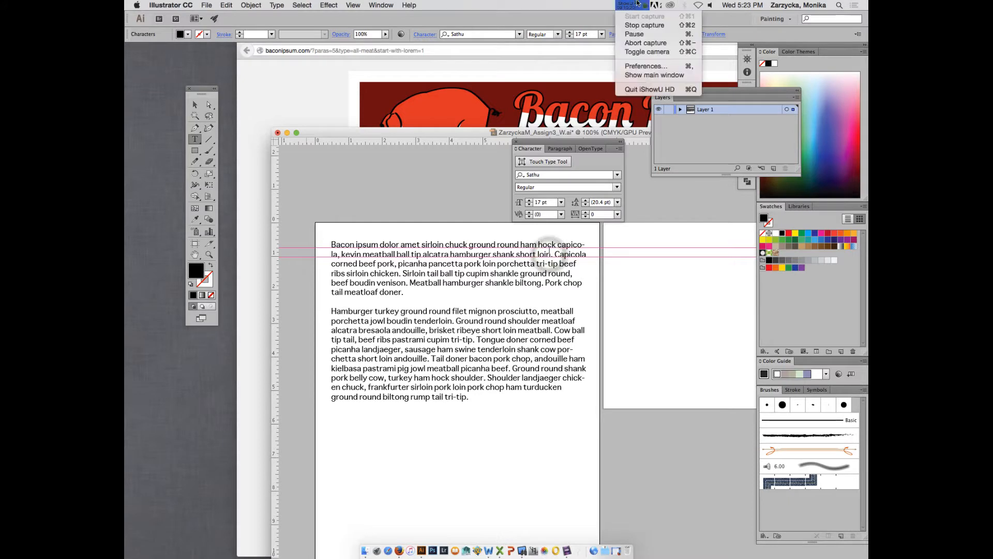
left_click(639, 34)
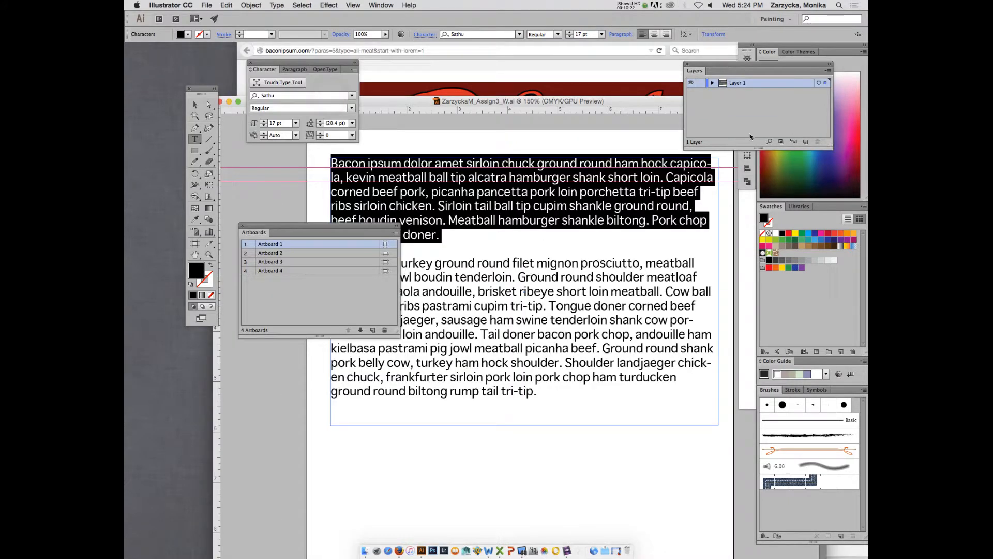
- Try 24 pt and then 18 pt leading on the first paragraph
left_click_drag(335, 63, 663, 51)
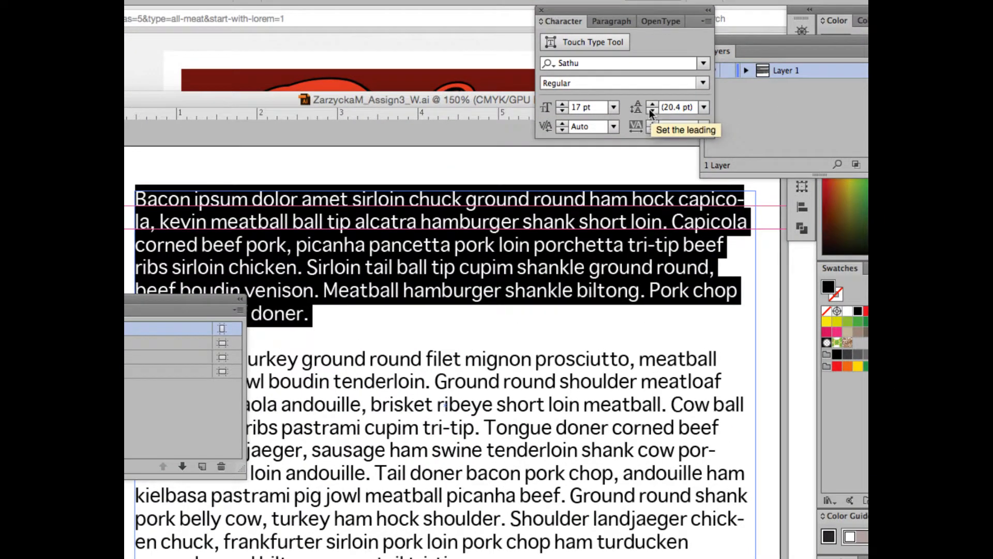
left_click(682, 104)
type("24")
key("Return")
scroll(682, 104, "up", 20)
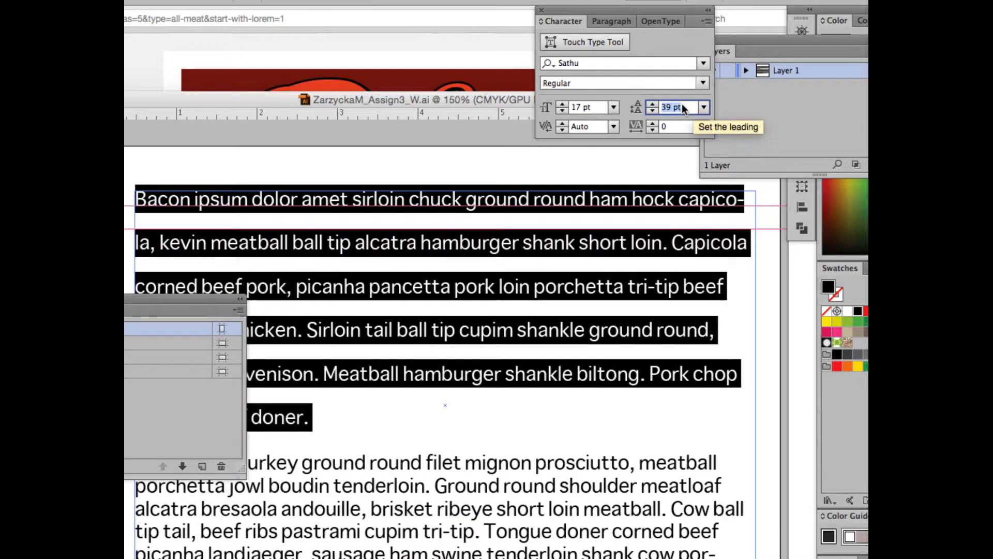
scroll(682, 103, "down", 20)
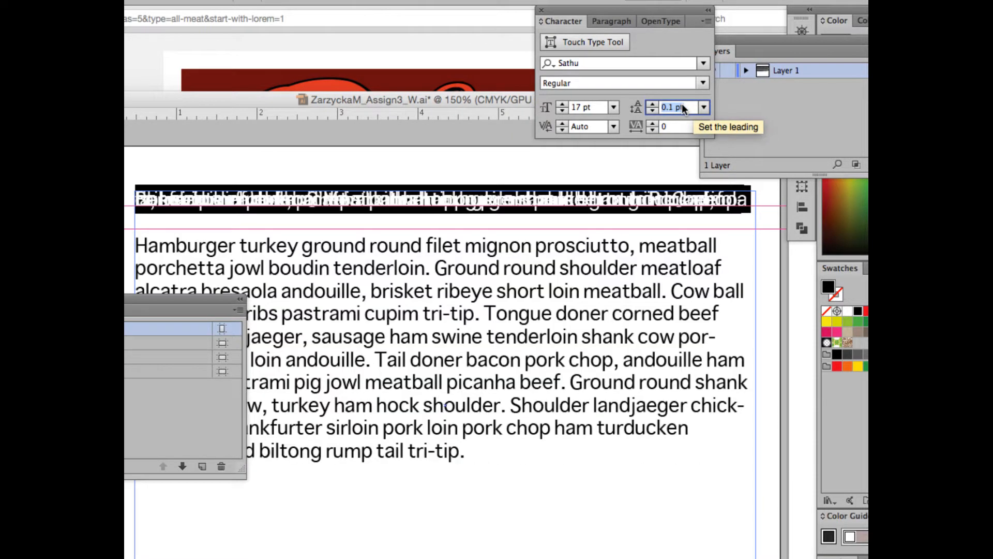
type("18")
key("Return")
scroll(682, 103, "up", 13)
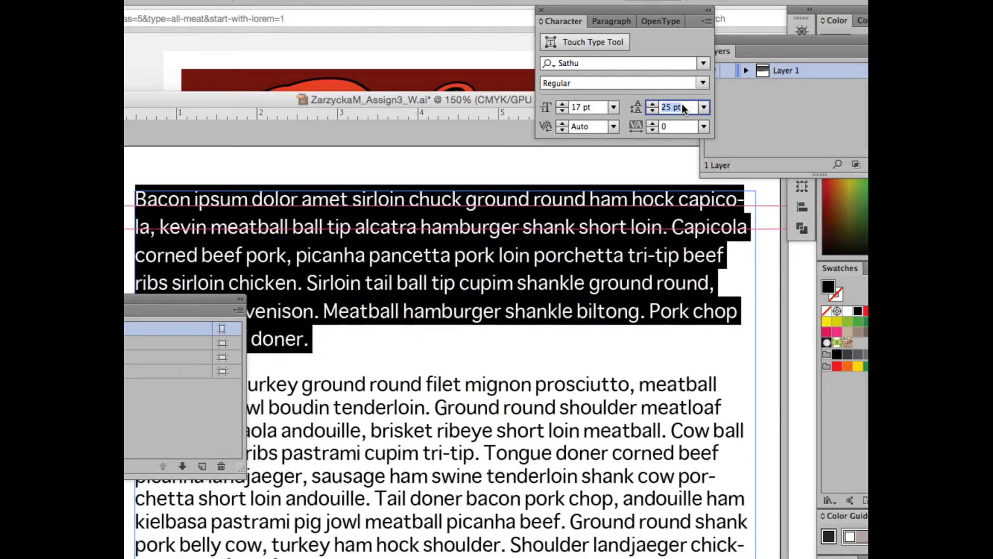
- Settle the first paragraph's leading at 30 pt using the leading presets
left_click(704, 107)
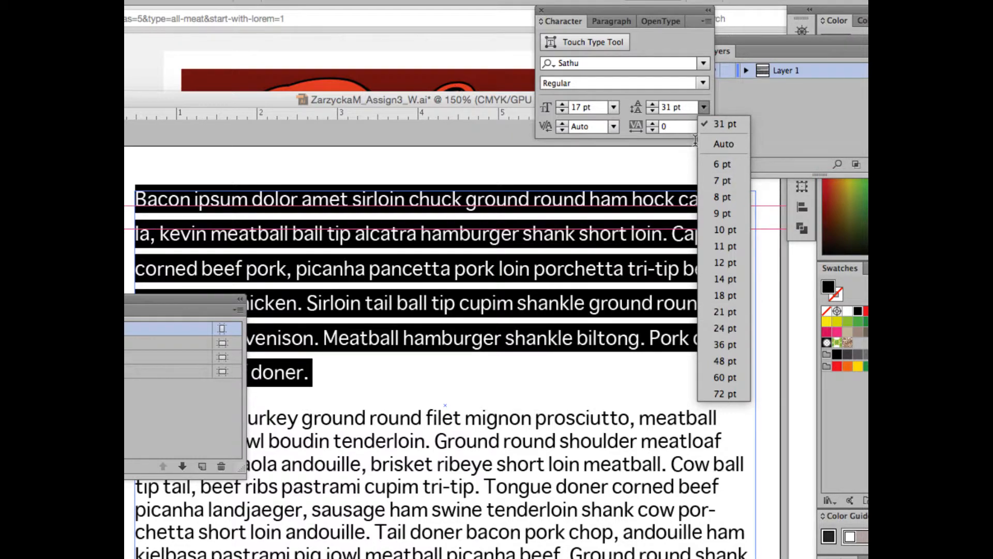
left_click(675, 120)
left_click(704, 107)
left_click(679, 117)
left_click(653, 110)
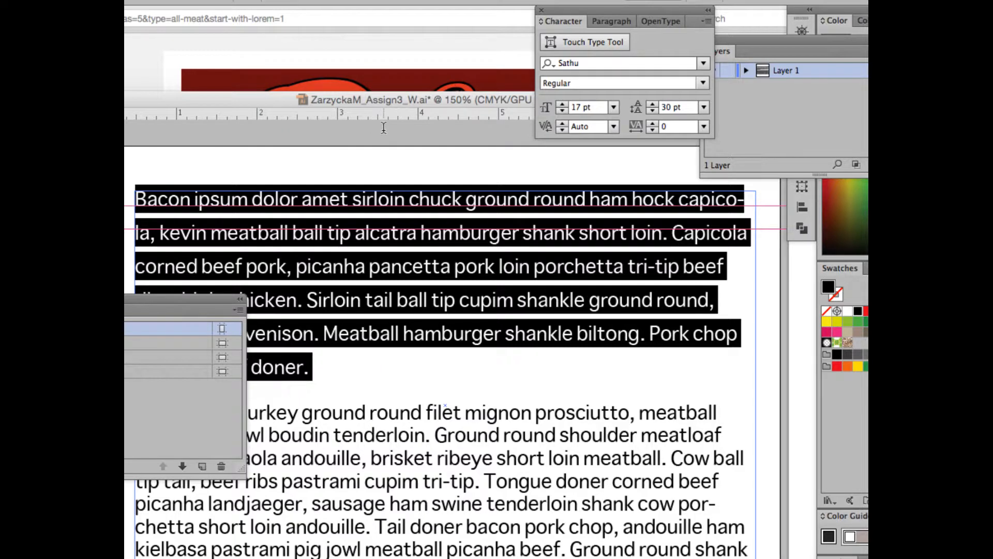
left_click_drag(359, 97, 431, 36)
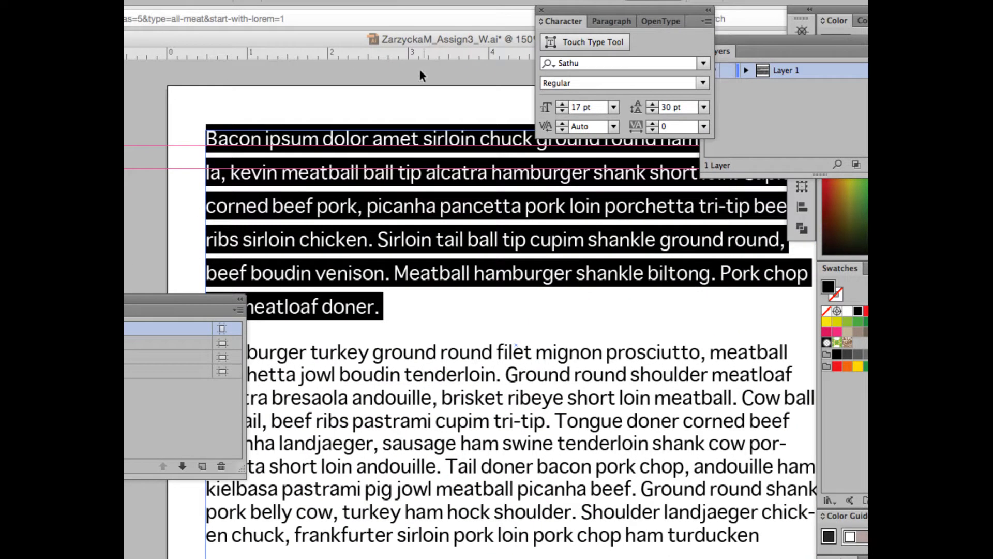
left_click_drag(200, 309, 127, 315)
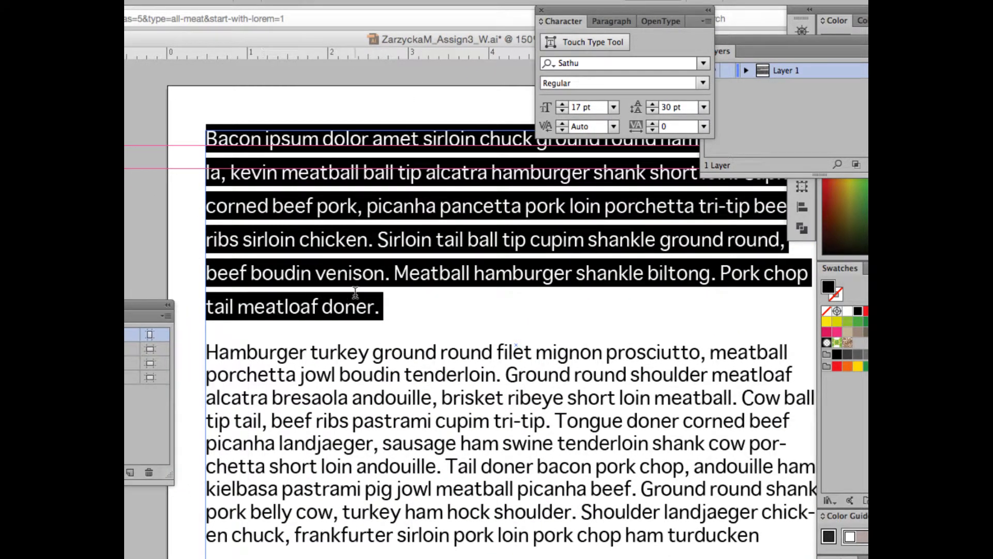
scroll(355, 293, "down", 3)
scroll(355, 293, "down", 1)
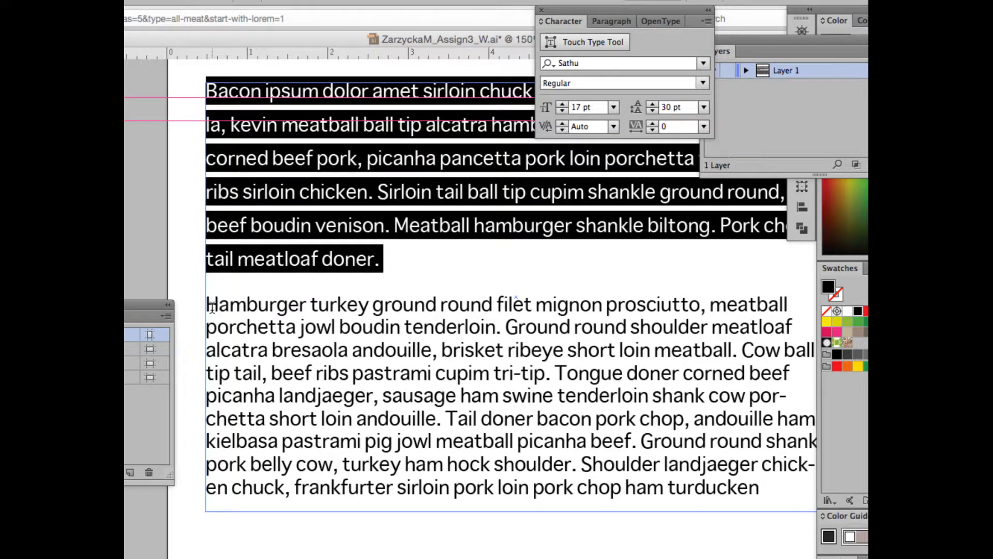
- Set the Hamburger paragraph's leading to 10 pt so its lines overlap
left_click_drag(206, 304, 768, 480)
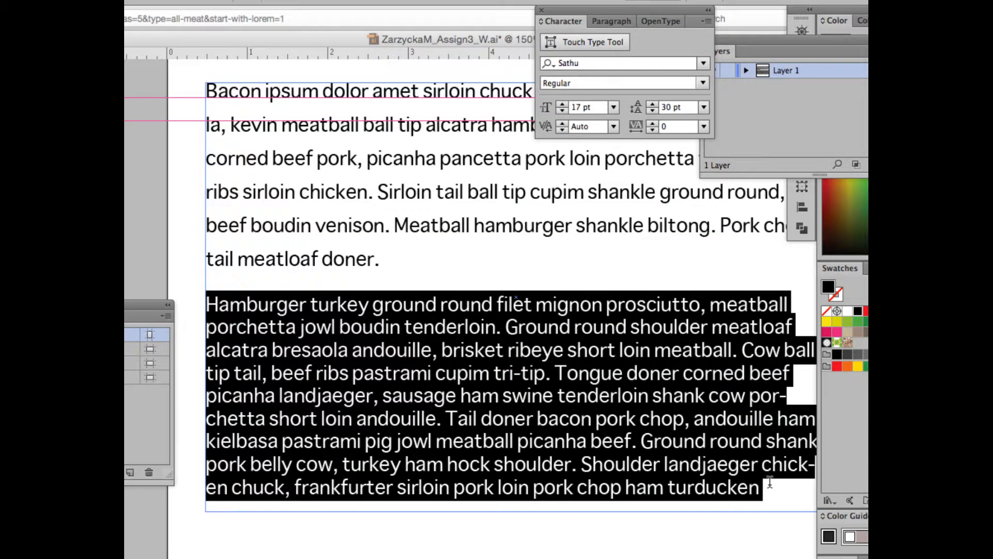
left_click(673, 108)
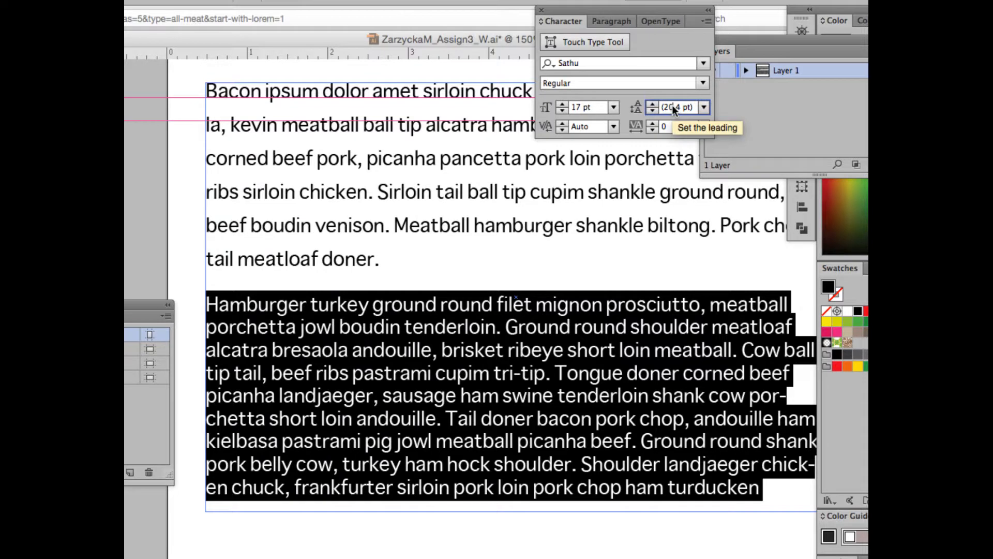
scroll(672, 107, "down", 20)
scroll(672, 106, "up", 10)
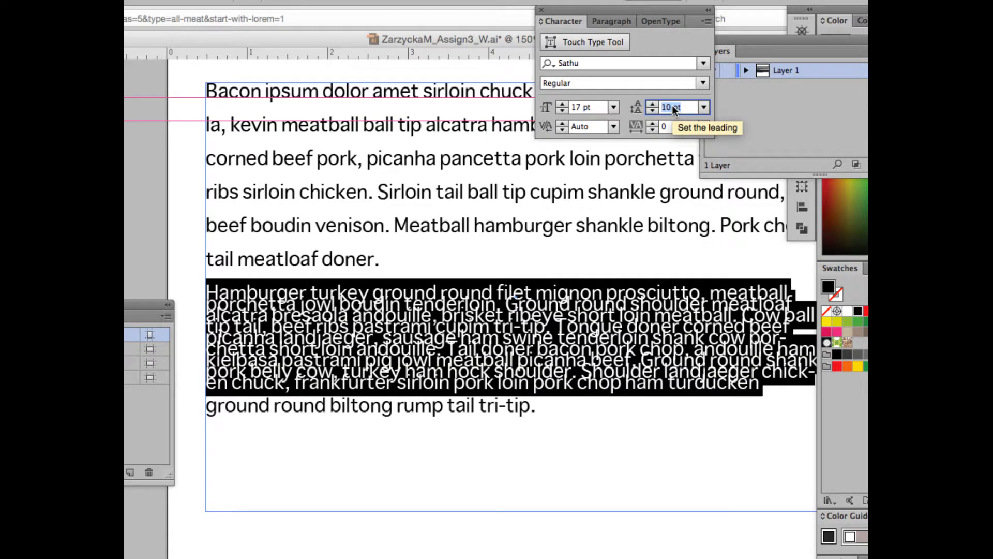
left_click(563, 406)
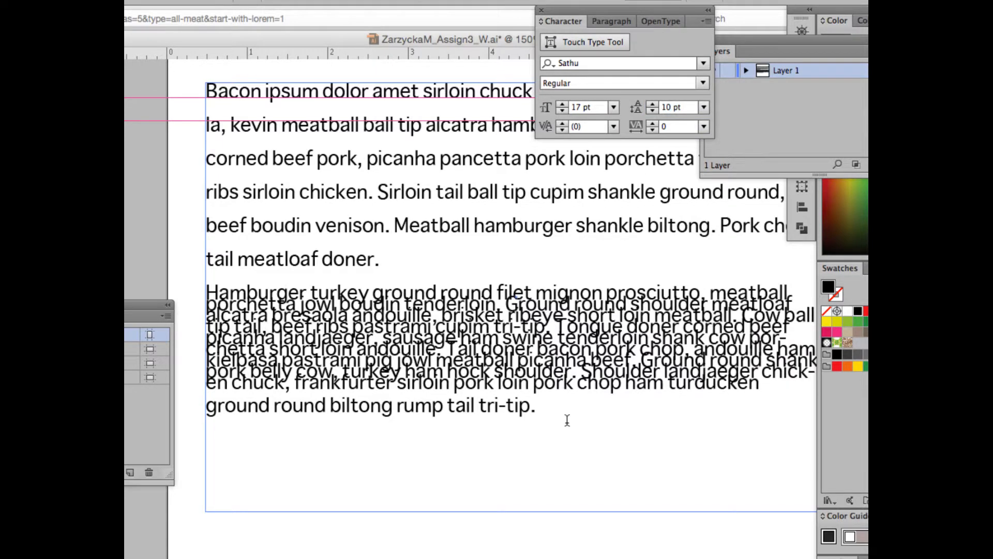
left_click_drag(572, 418, 406, 363)
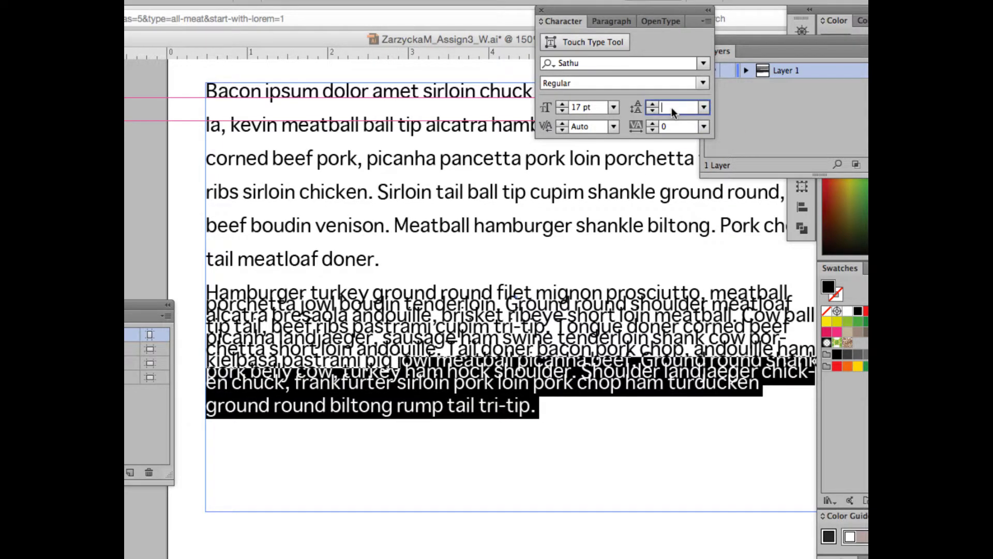
type("10")
key("Return")
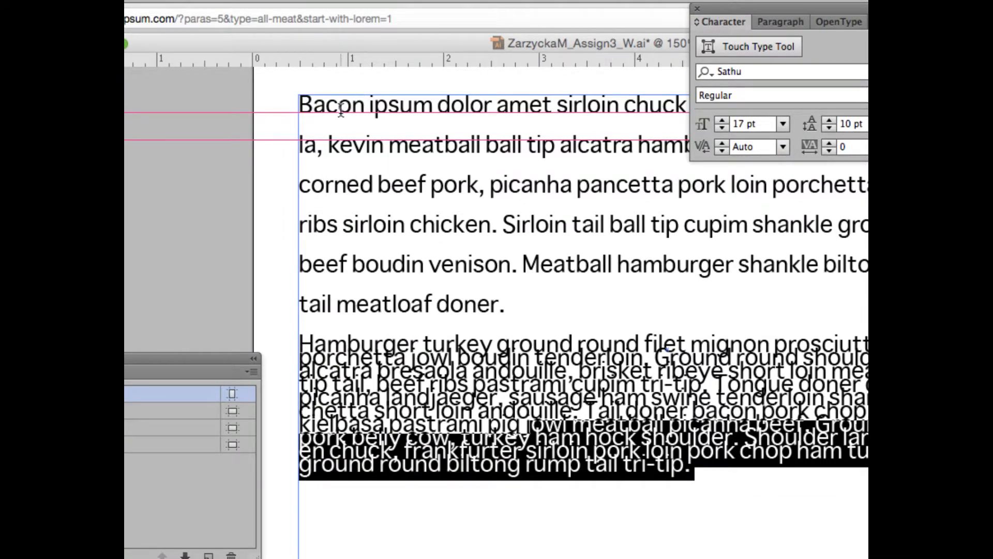
- Select the first line of the Bacon paragraph
triple_click(364, 100)
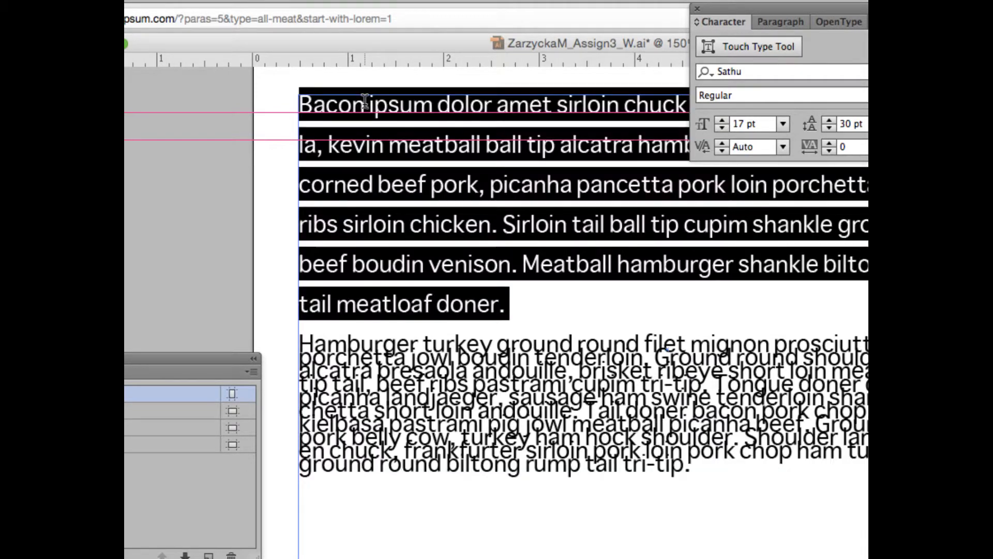
left_click(364, 101)
left_click_drag(300, 104, 868, 94)
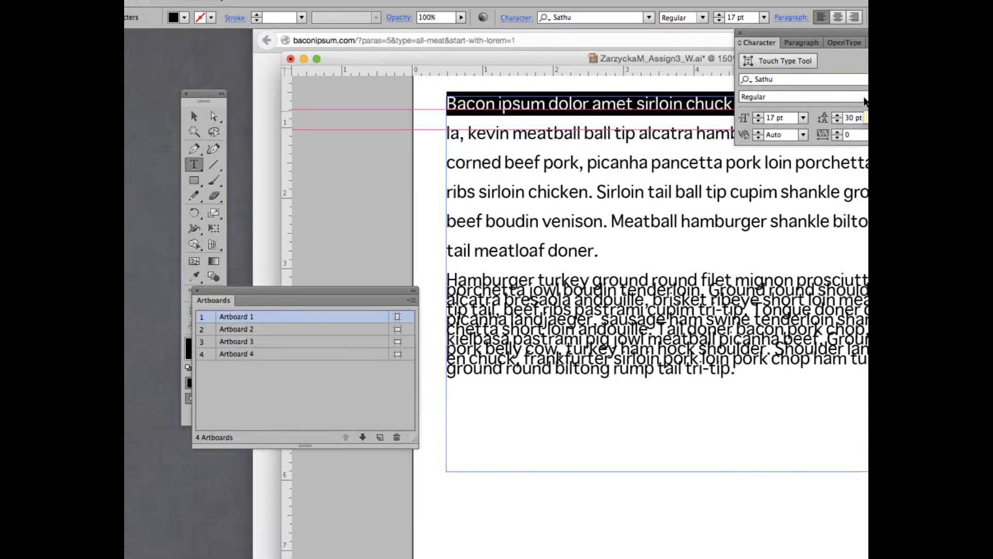
left_click_drag(681, 61, 536, 88)
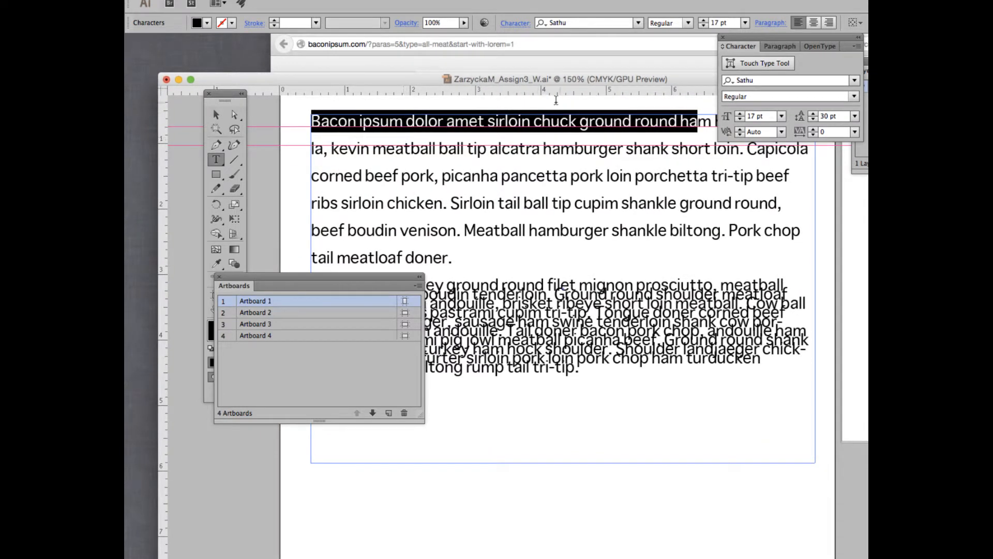
- Enlarge the selected opening line of the Bacon paragraph to 24 pt, after trying 21 pt
left_click(781, 117)
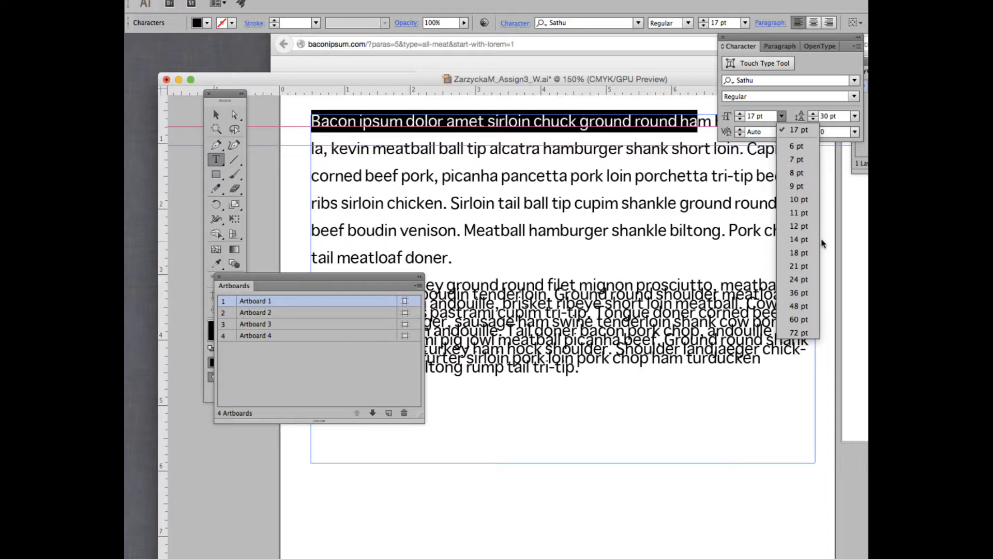
left_click(800, 266)
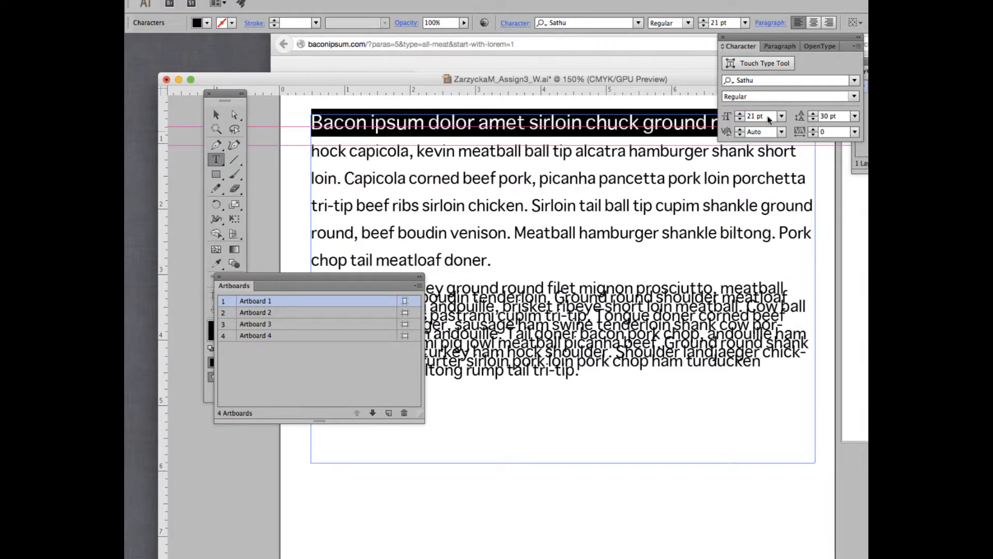
left_click(781, 117)
left_click(798, 279)
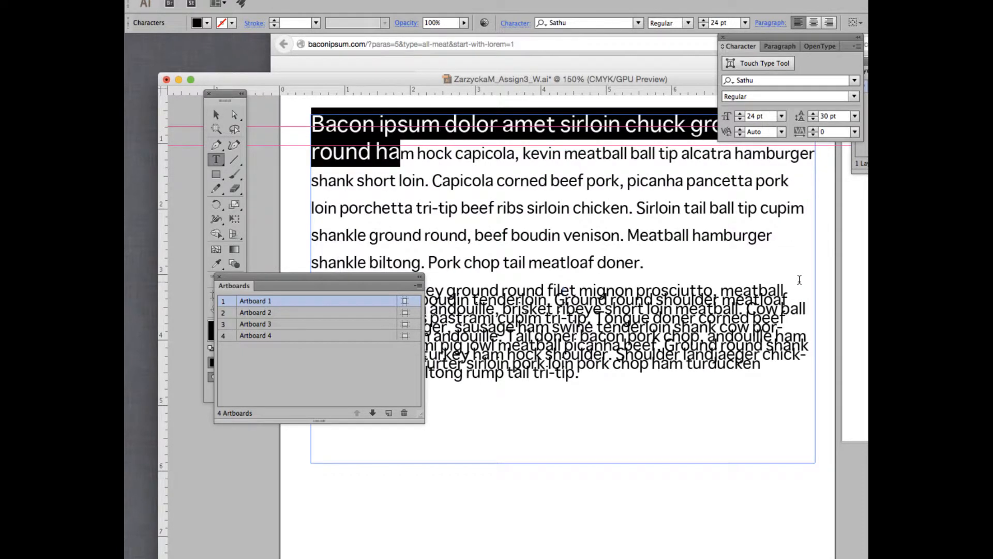
left_click(409, 153)
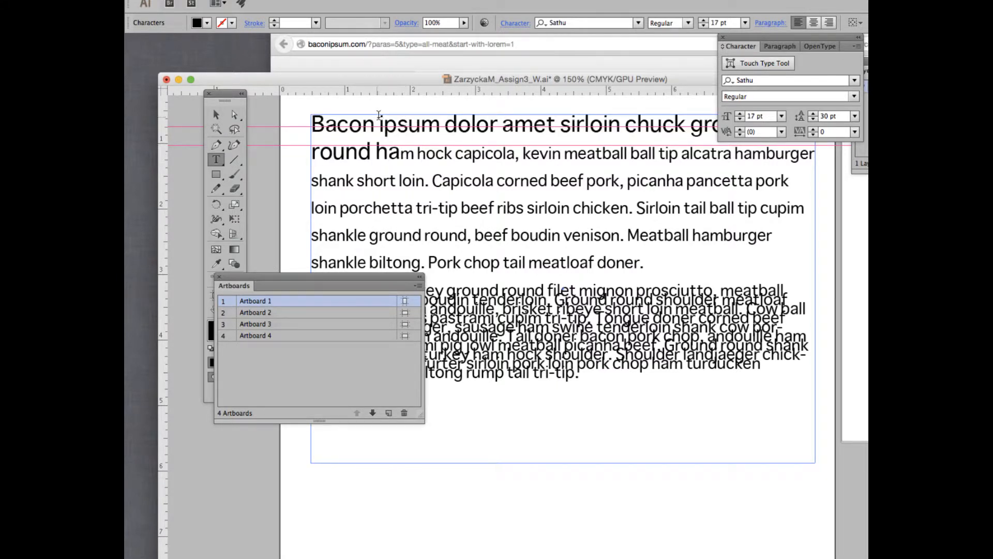
- Move both pink guides upward near the top of the text
left_click(222, 115)
left_click_drag(289, 125, 290, 89)
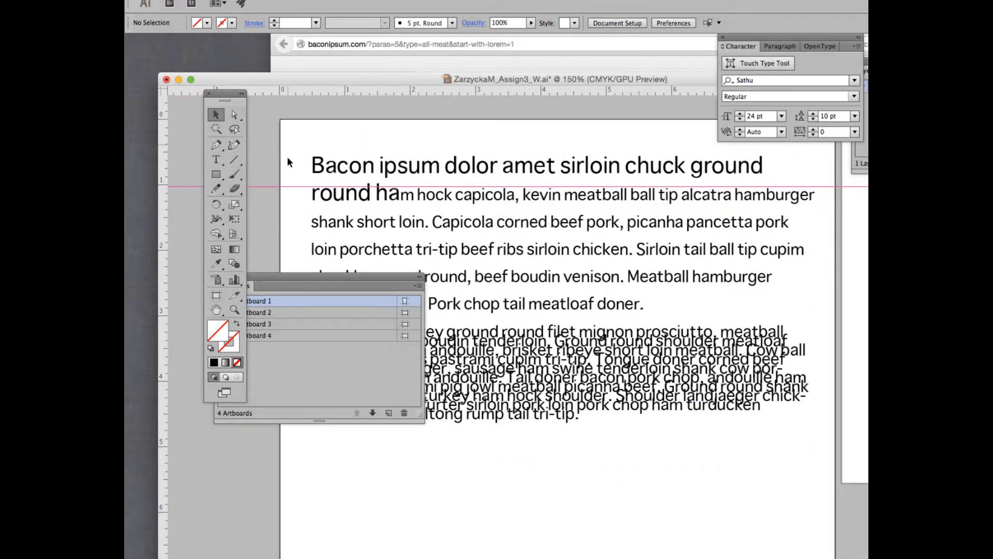
left_click_drag(292, 187, 303, 103)
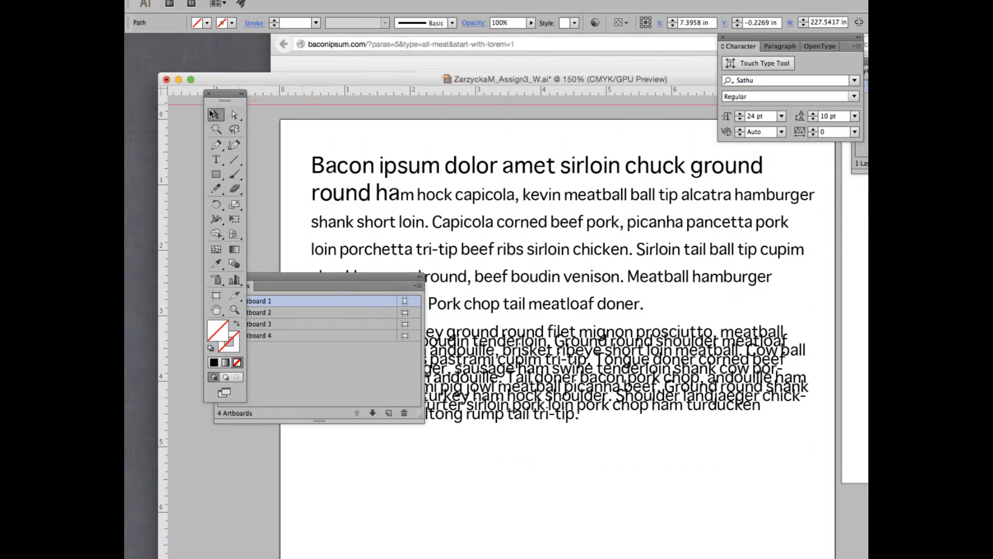
left_click(215, 159)
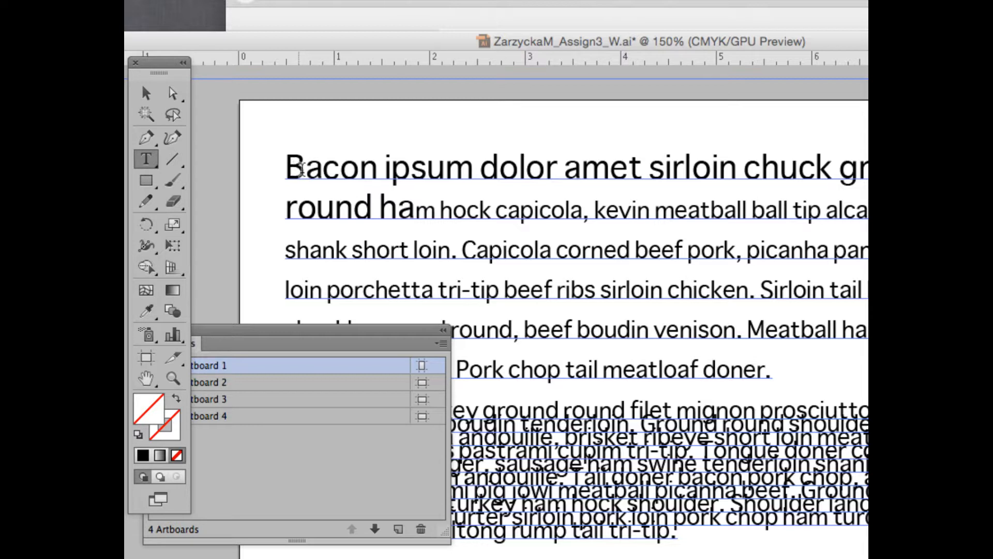
- Click into the word Bacon and close the Artboards panel
left_click(308, 170)
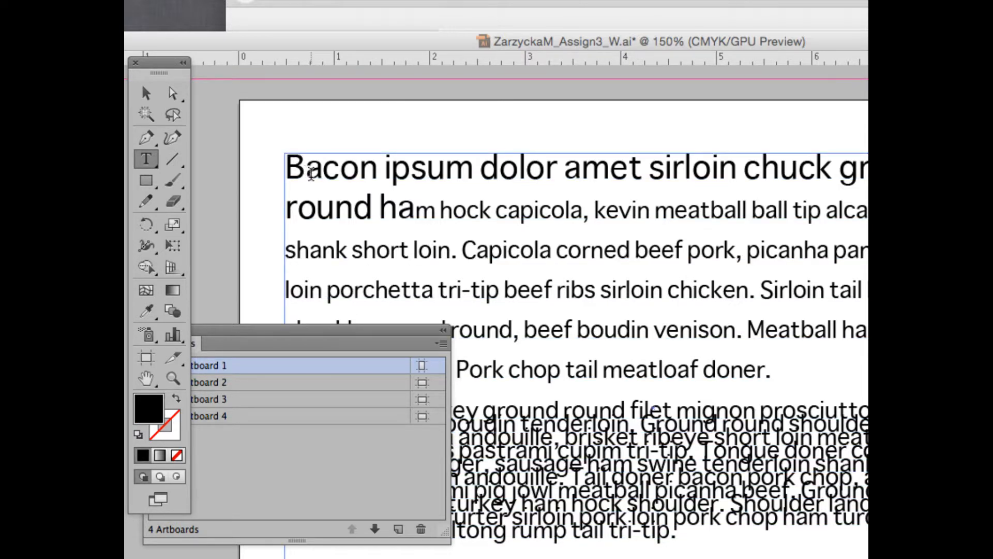
left_click(280, 342)
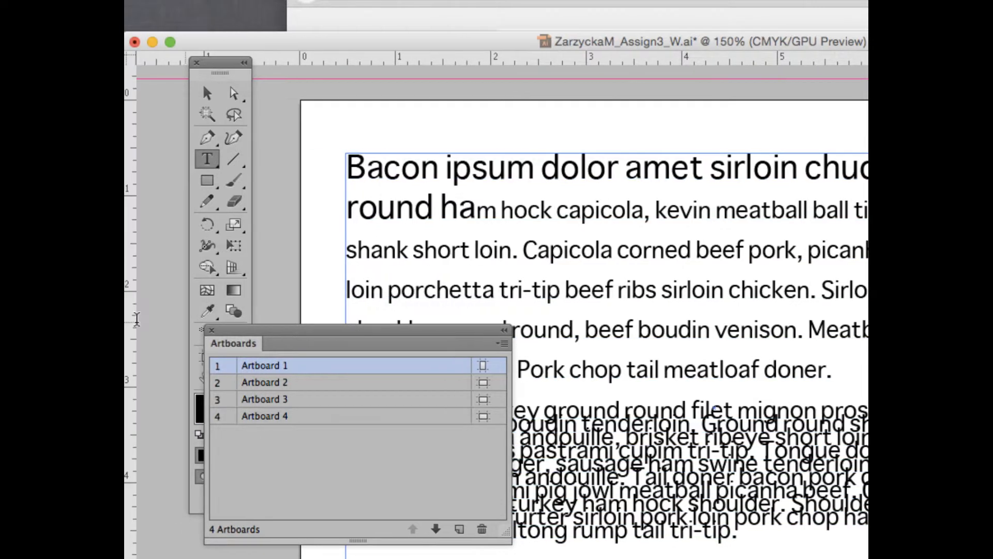
left_click(212, 331)
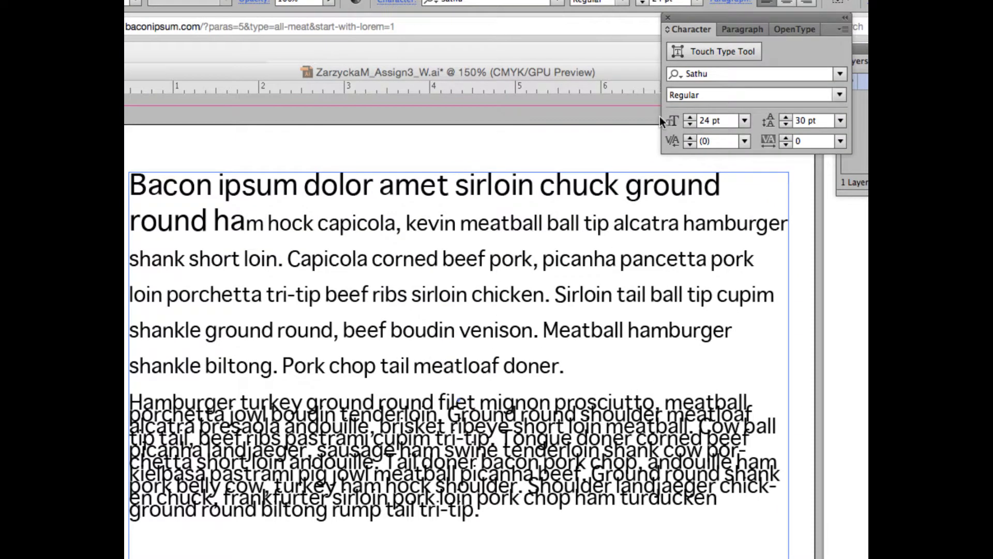
- Set the kerning between B and a in Bacon to -88
left_click(706, 141)
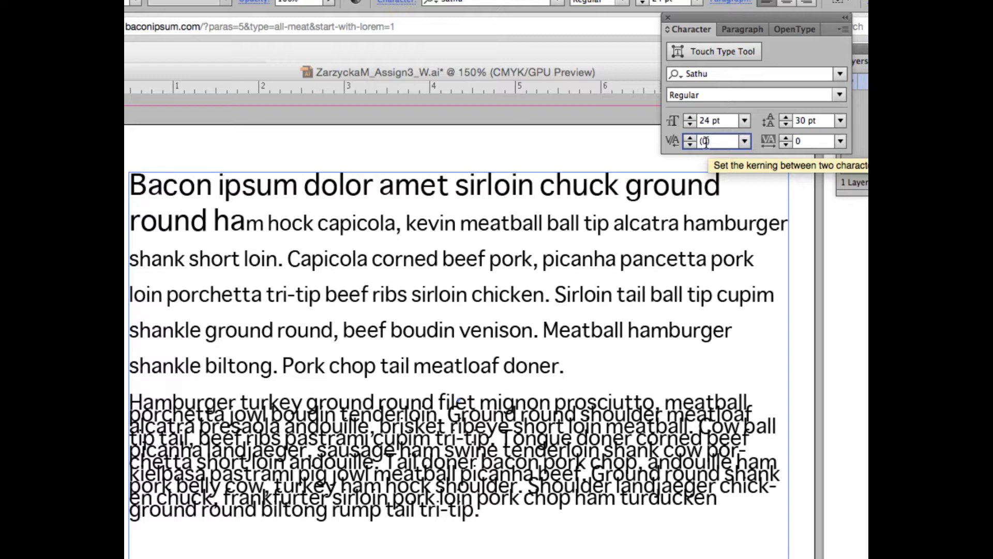
type("-19")
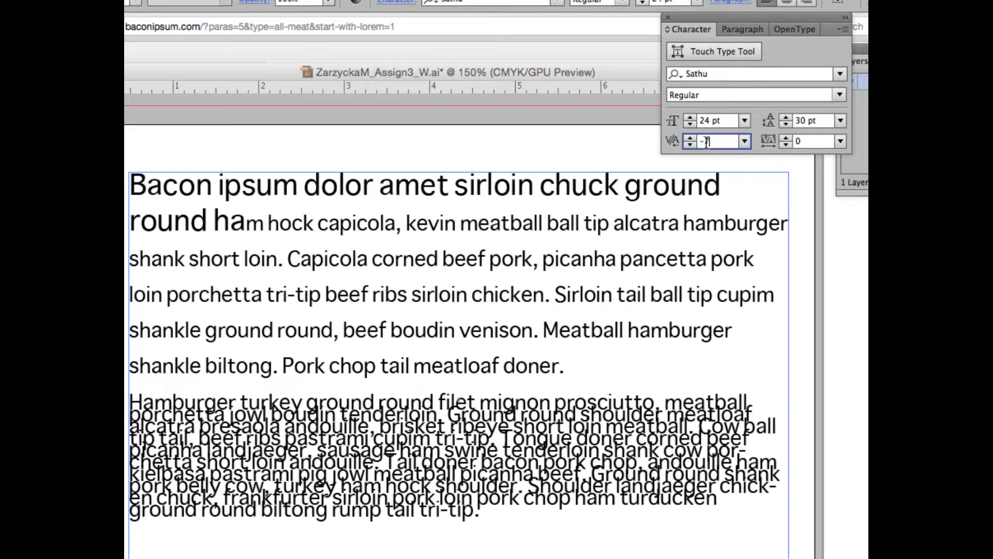
scroll(718, 144, "down", 4)
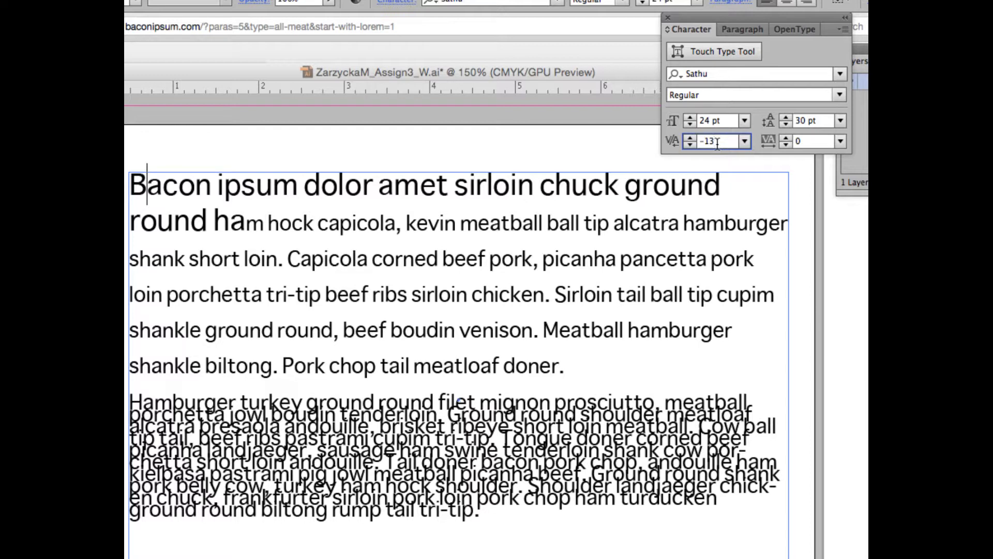
scroll(717, 144, "up", 20)
scroll(717, 145, "up", 20)
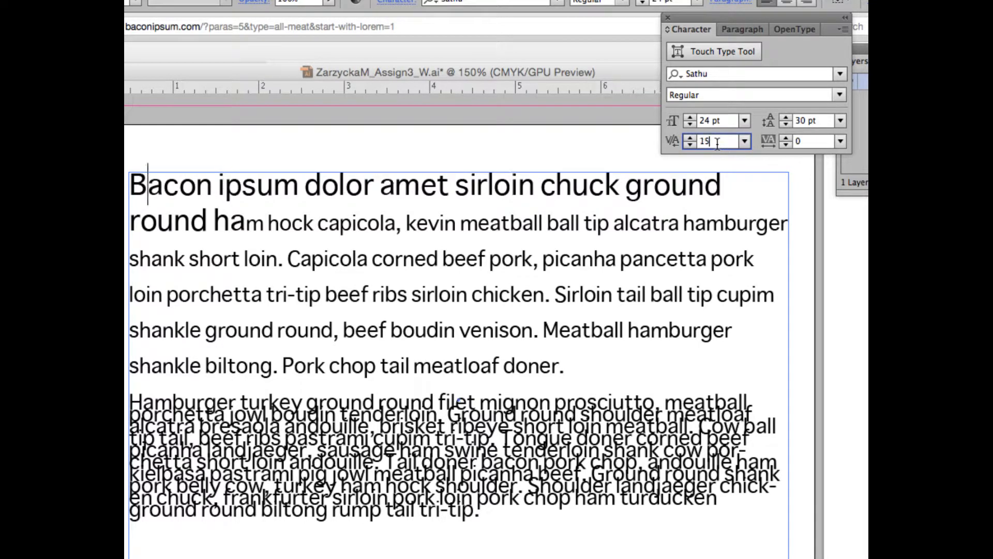
scroll(718, 145, "down", 14)
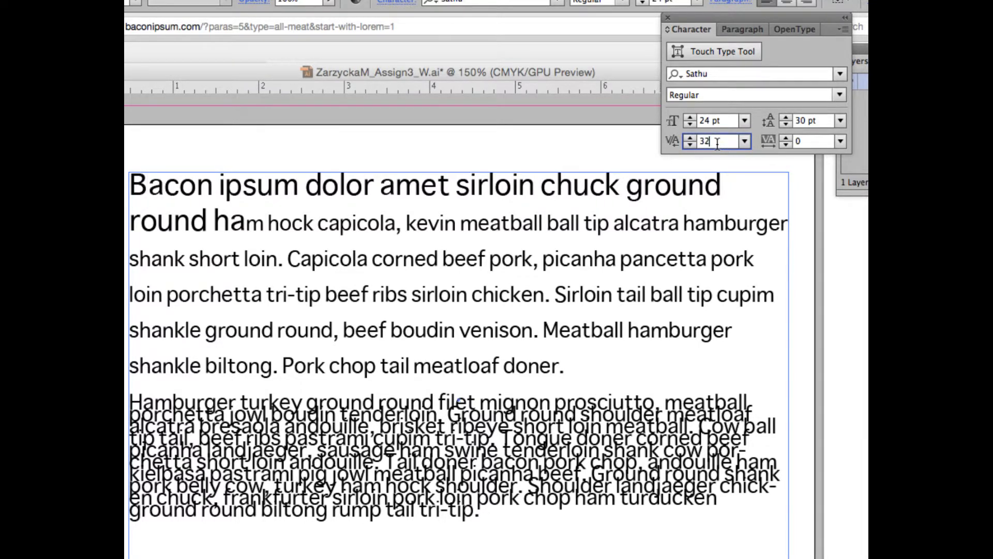
scroll(717, 145, "down", 20)
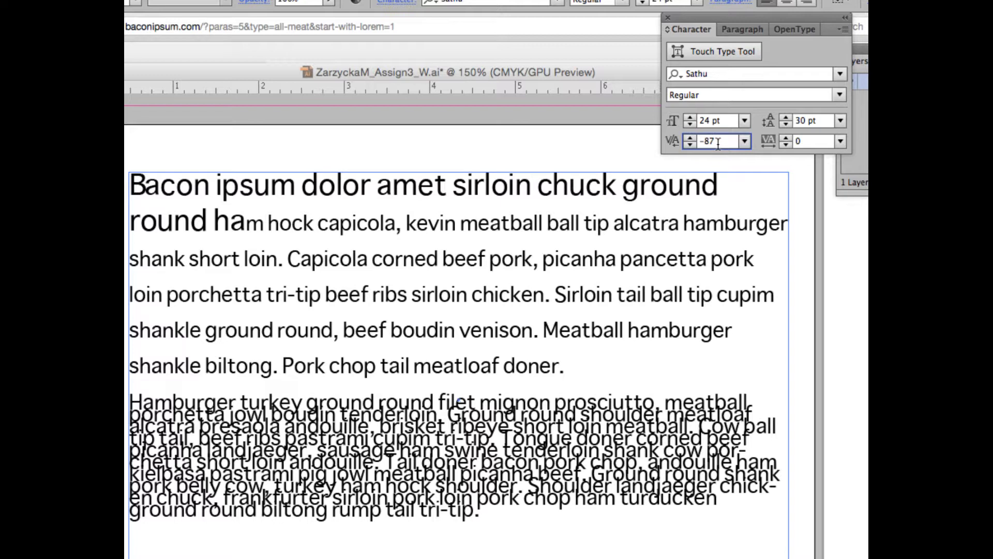
scroll(718, 145, "down", 1)
left_click_drag(224, 75, 350, 75)
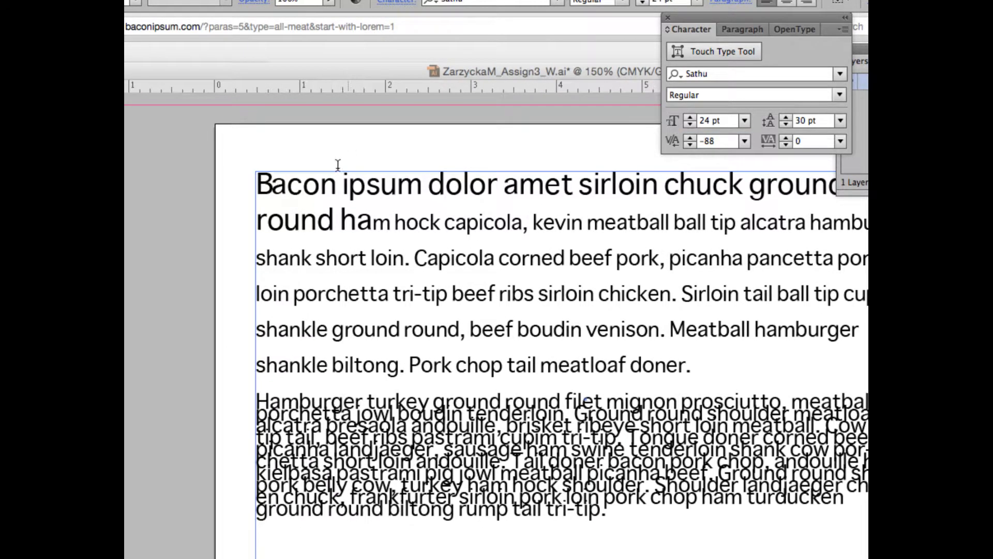
left_click(273, 186)
left_click(273, 185)
- Set the kerning between c and o in Bacon to 184, starting from 30
left_click(304, 186)
left_click(724, 140)
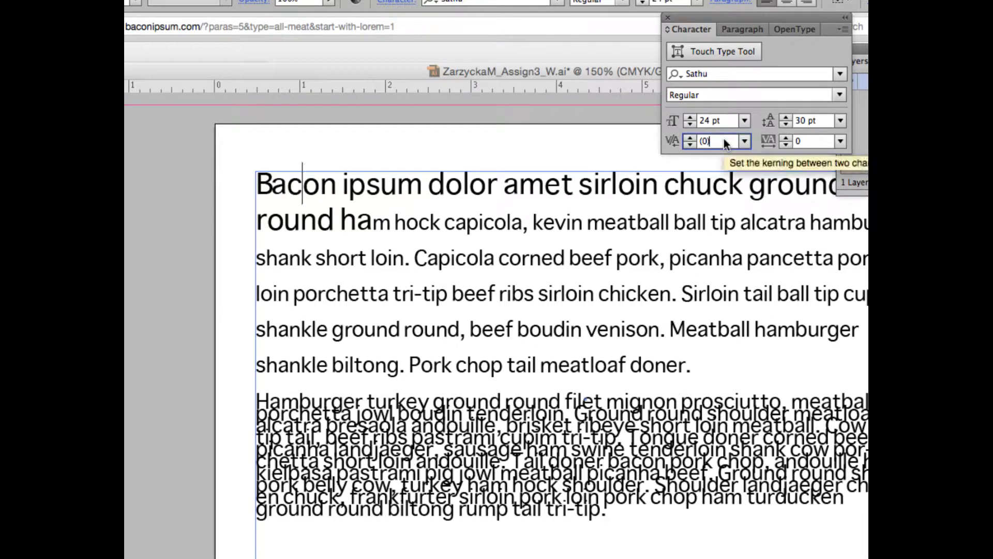
type("30")
scroll(724, 139, "up", 20)
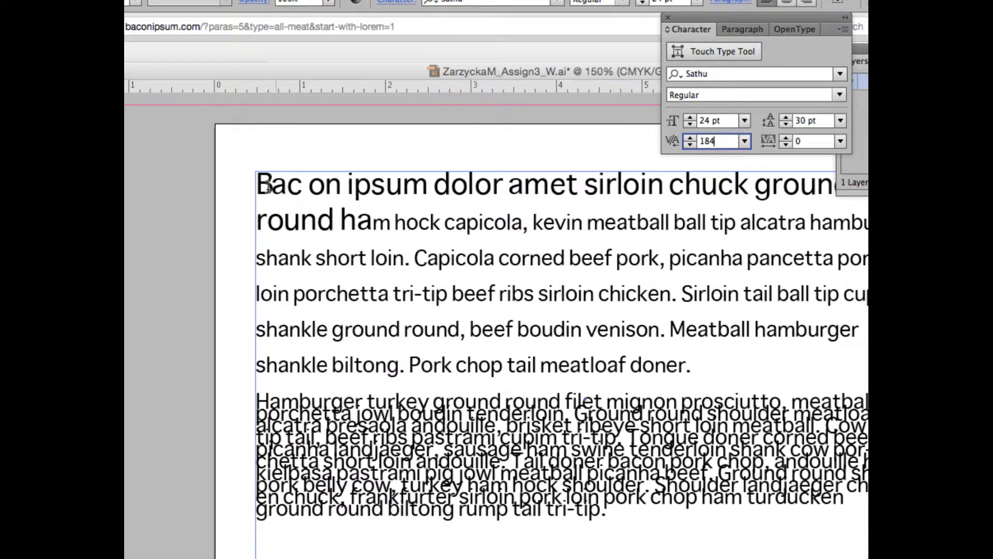
left_click_drag(257, 256, 681, 293)
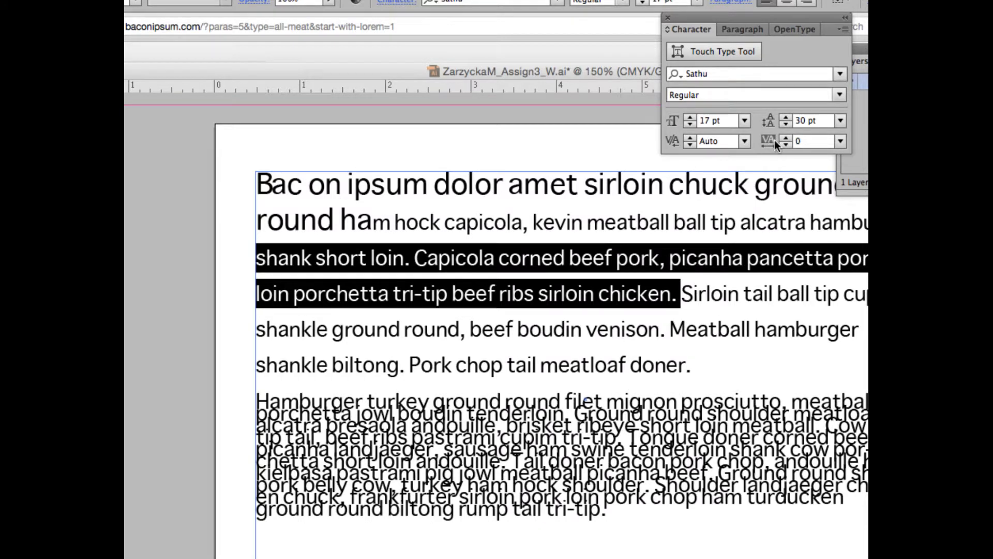
- Raise the tracking of the 'shank short loin … chicken.' sentences to 270
left_click(804, 141)
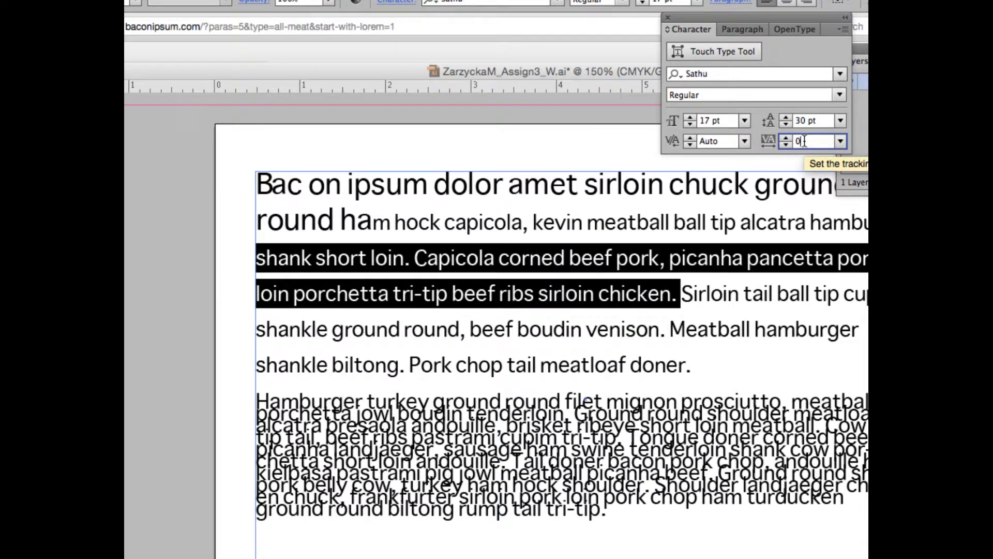
key("Up")
key("Up")
key("Up")
key("Up")
key("Up")
key("Up")
key("Up")
key("Up")
key("Up")
key("Up")
key("Up")
key("Up")
key("Up")
key("Up")
key("Up")
key("Up")
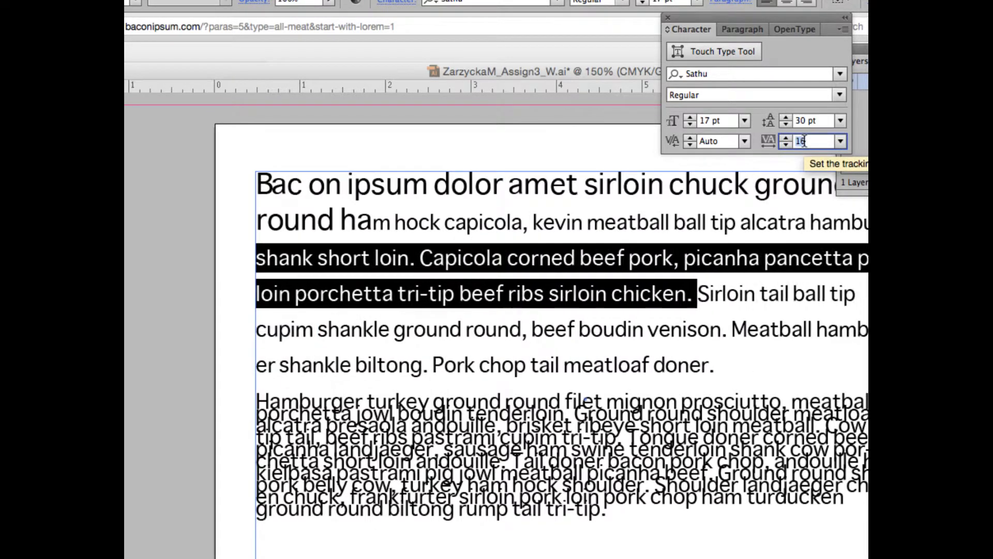
key("Up")
key("Up")
key("Up")
key("Up")
key("Up")
key("Up")
key("Up")
key("Up")
key("Up")
key("Up")
key("Up")
key("Up")
key("Up")
key("Up")
key("Up")
key("Up")
key("Up")
key("Up")
key("Up")
key("Up")
key("Up")
key("Up")
key("Up")
key("Up")
key("Up")
key("Up")
key("Up")
key("Up")
key("Up")
key("Up")
key("Up")
key("Up")
key("Up")
key("Up")
key("Up")
key("Up")
key("Up")
key("Up")
key("Up")
key("Up")
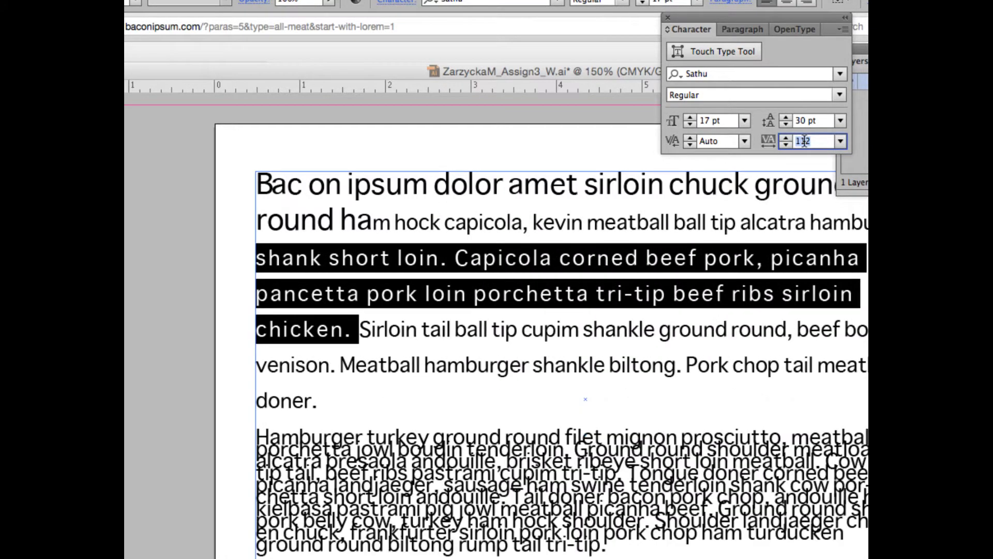
key("shift+Up")
key("shift+Up")
key("shift+Up")
key("shift+Up")
key("shift+Up")
key("shift+Up")
key("shift+Up")
key("shift+Up")
key("shift+Up")
key("shift+Up")
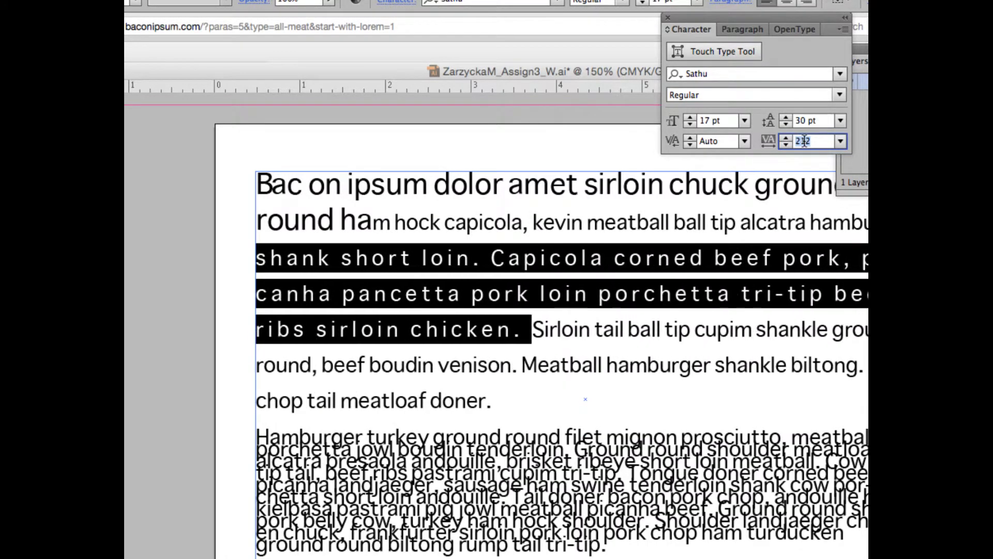
key("shift+Up")
key("shift+Up")
key("shift+Up")
key("shift+Up")
key("shift+Up")
key("shift+Up")
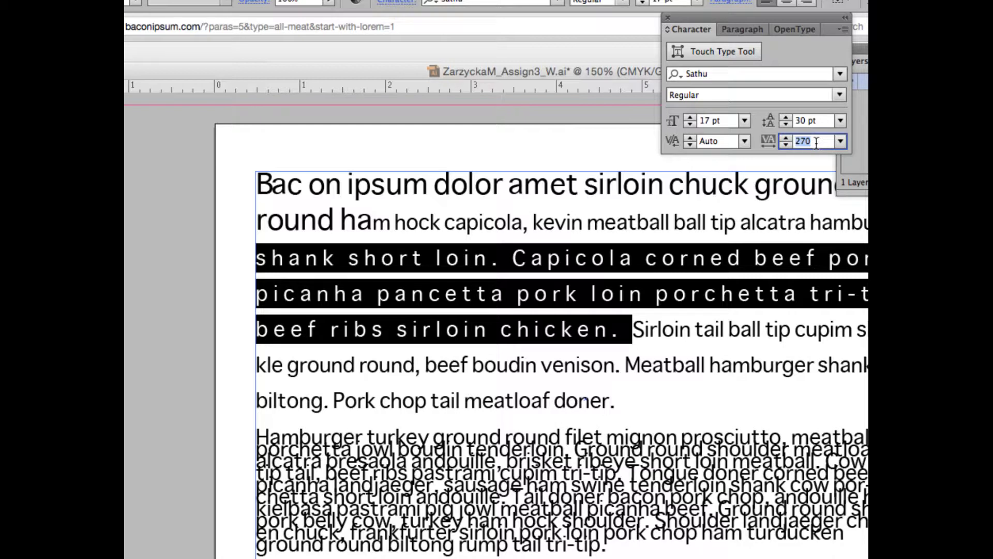
left_click(670, 334)
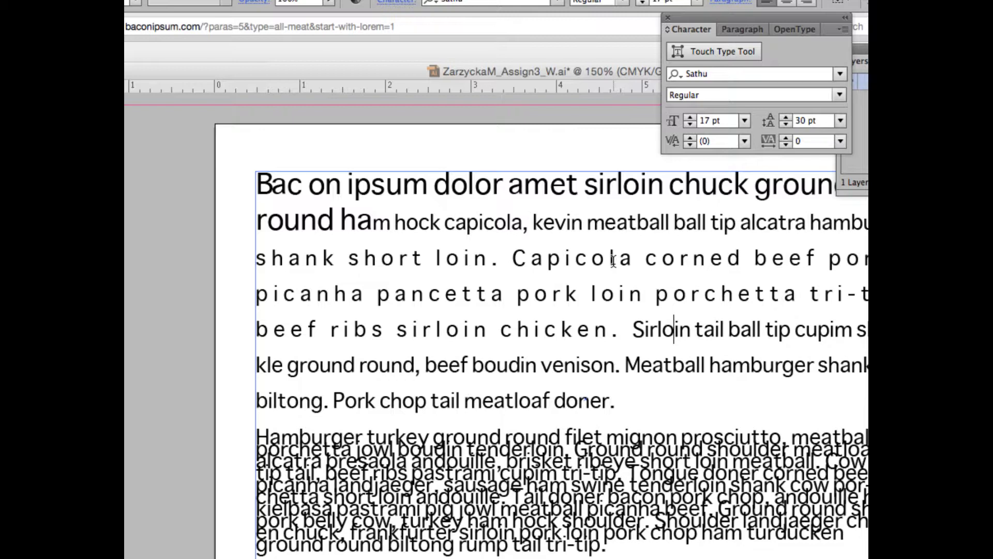
- Select the sentences from 'Sirloin tail' through 'doner.'
left_click_drag(511, 256, 500, 257)
left_click(456, 257)
left_click_drag(631, 326, 636, 396)
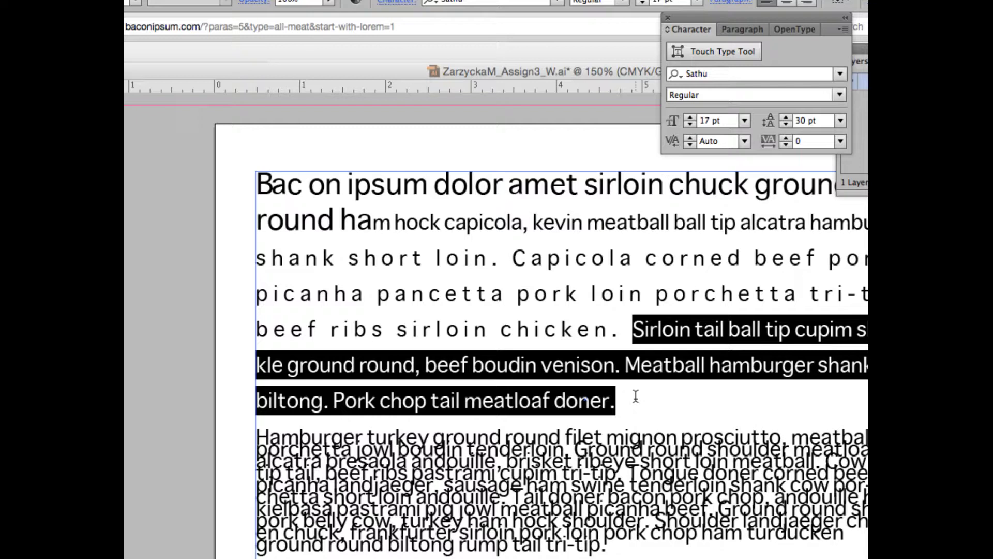
- Lower the tracking of the 'Sirloin tail … doner.' sentences to -55
left_click(809, 141)
scroll(809, 141, "up", 9)
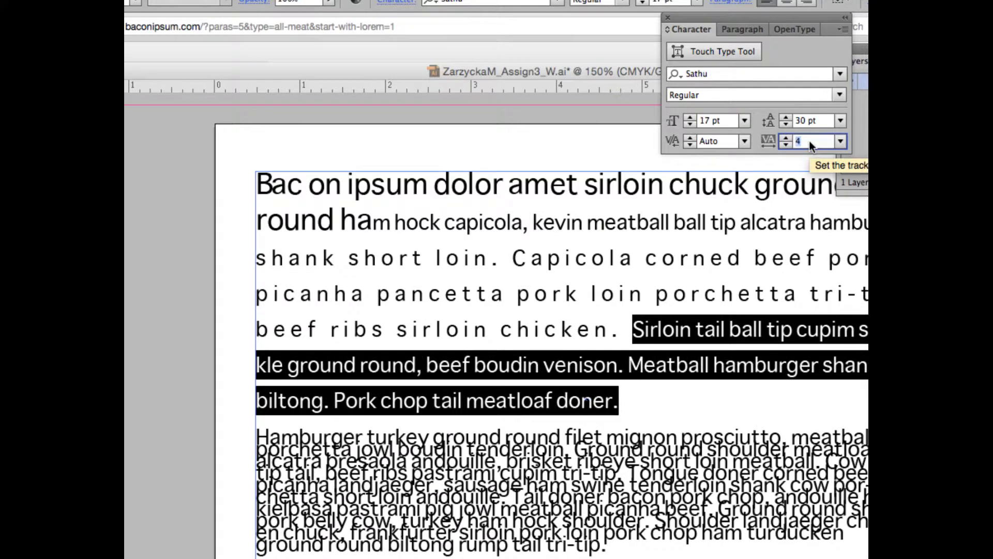
scroll(809, 141, "down", 20)
scroll(809, 141, "down", 20)
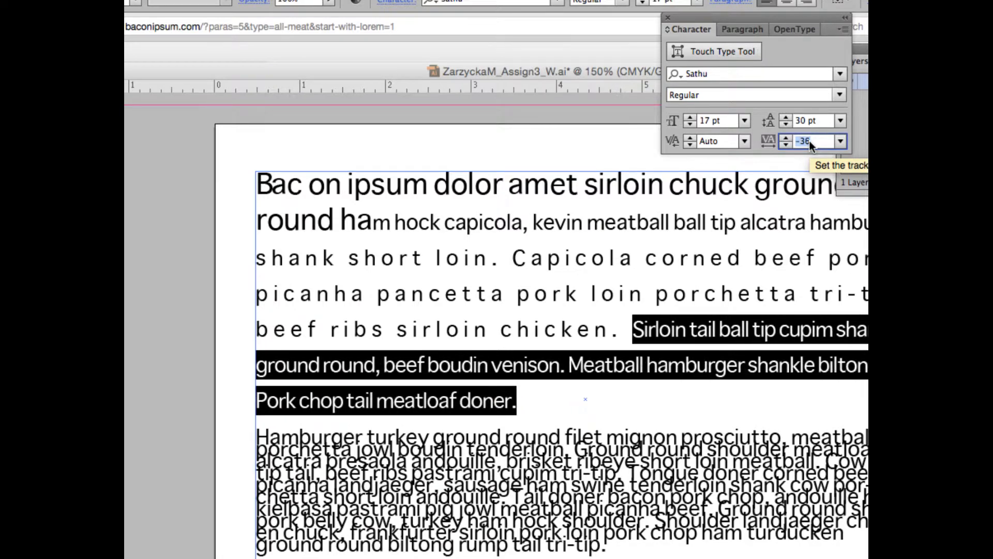
scroll(809, 140, "down", 11)
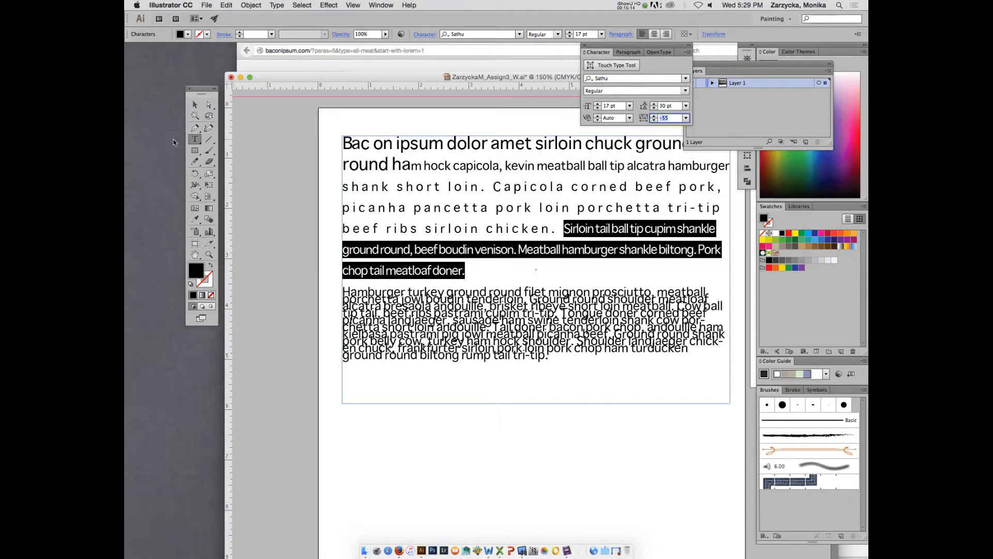
- Drag the Bacon Ipsum frame's top-left corner rightward so its left edge slants and the text reflows
left_click(194, 104)
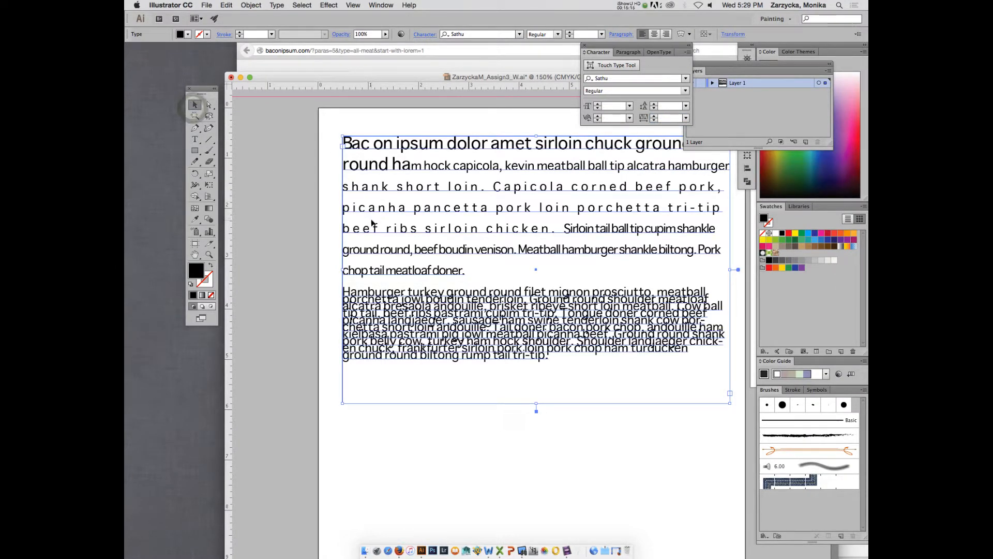
left_click(213, 106)
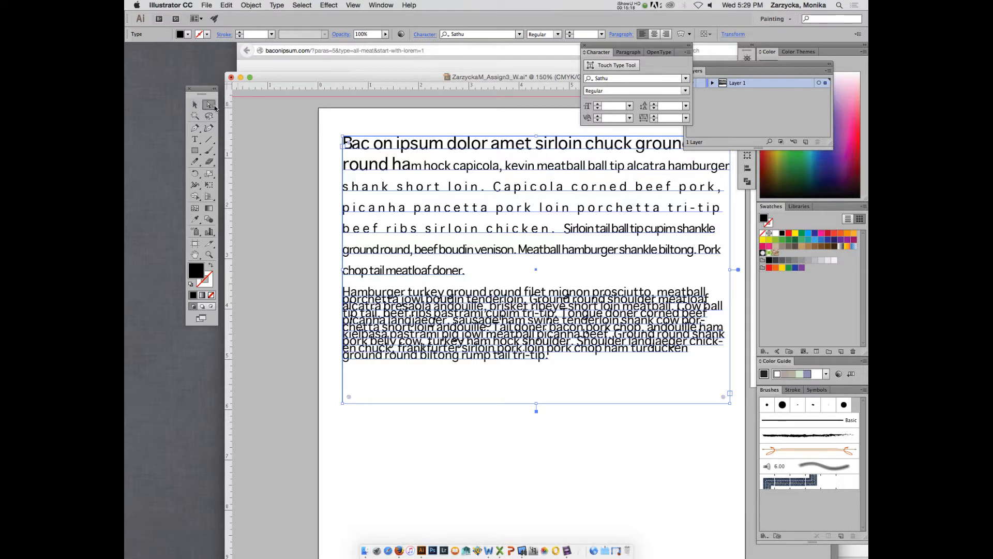
mouse_move(342, 403)
left_mouse_down()
mouse_move(441, 371)
mouse_move(445, 397)
mouse_move(344, 408)
left_mouse_up()
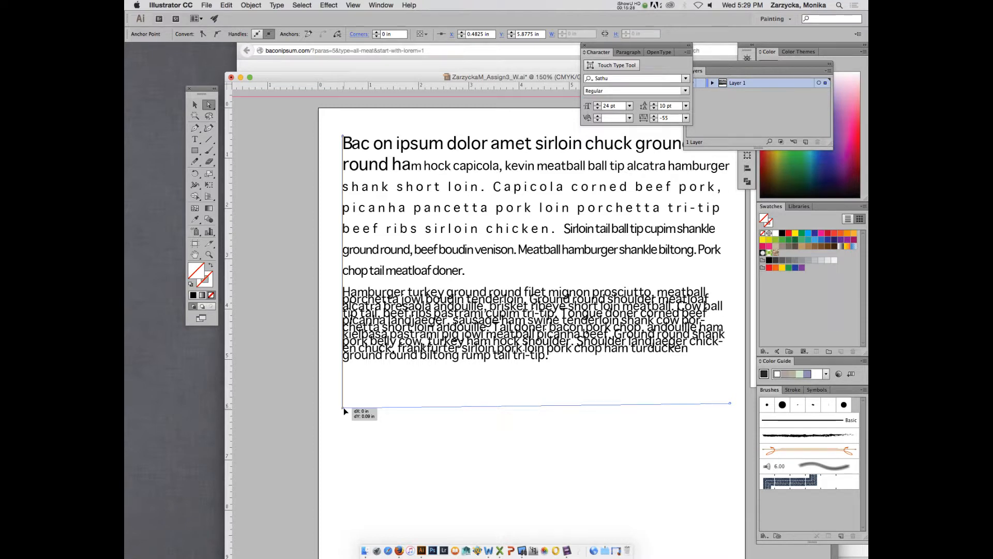
mouse_move(343, 408)
left_mouse_down()
mouse_move(354, 406)
mouse_move(340, 406)
left_mouse_up()
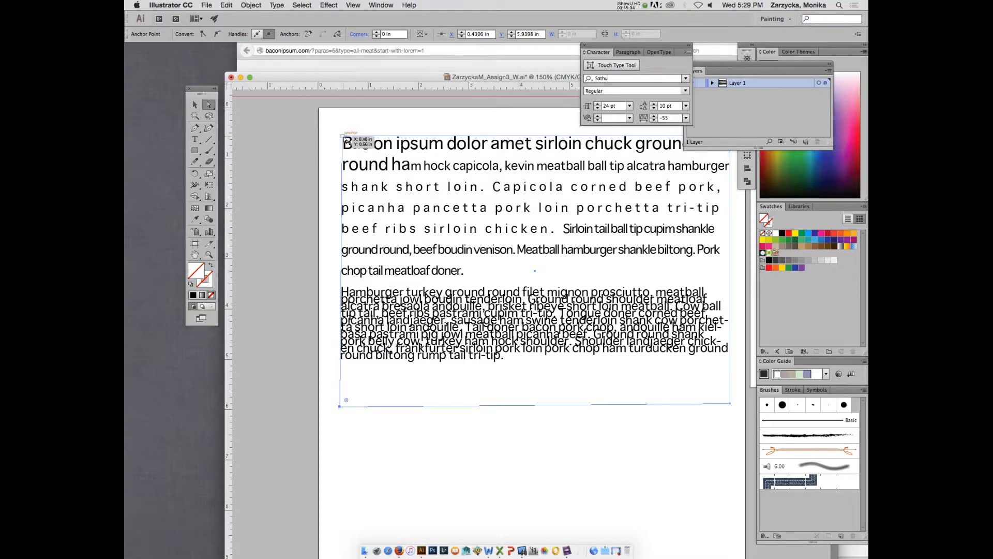
left_click_drag(346, 139, 419, 136)
left_click_drag(523, 76, 433, 76)
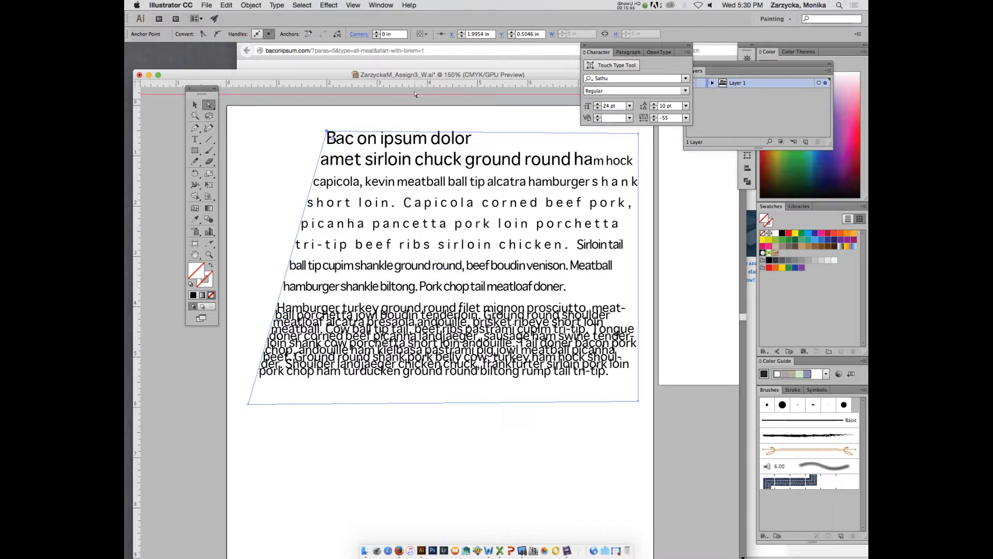
- Check the View menu, then drag-select the enlarged opening lines through 'ground round ha' with the Type tool
left_click(326, 131)
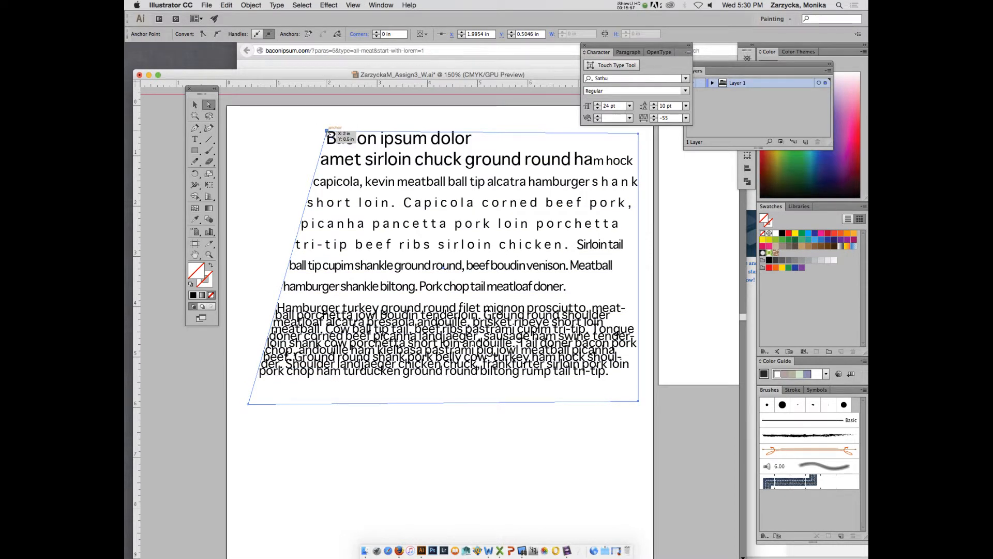
left_click(355, 5)
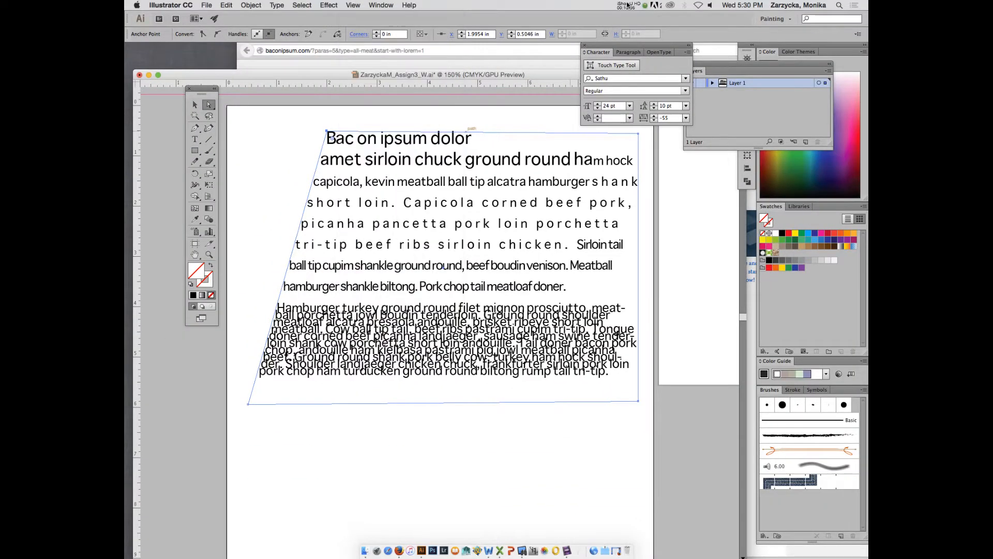
left_click(341, 116)
triple_click(369, 159)
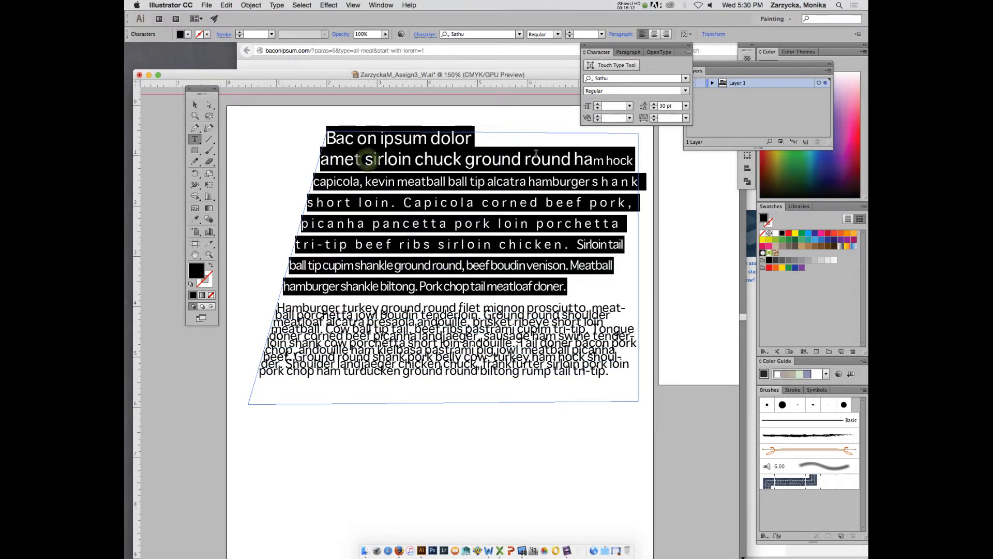
left_click(536, 155)
left_click_drag(589, 160, 327, 135)
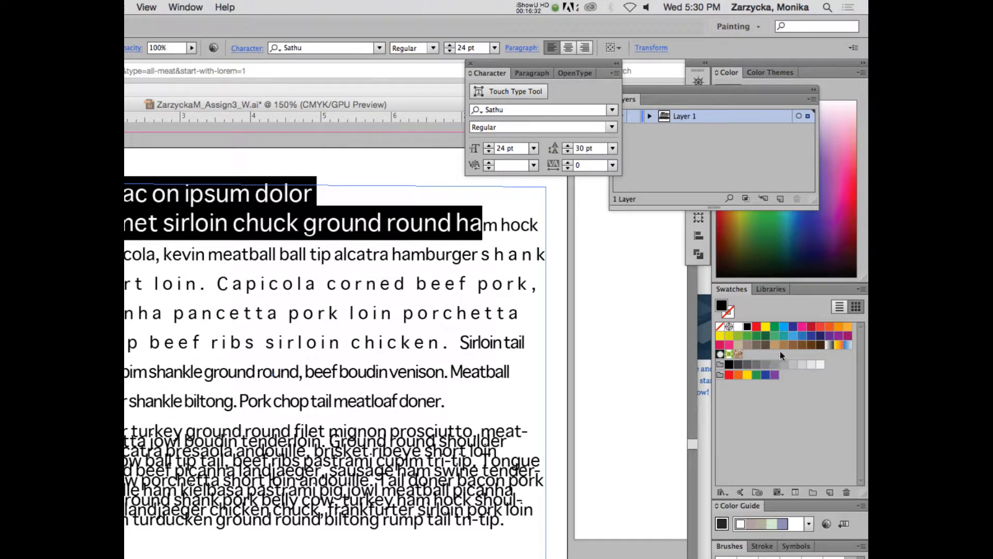
- Give the selected opening lines an orange fill and a teal C=80 M=10 Y=45 K=0 stroke at 2 pt
left_click(832, 331)
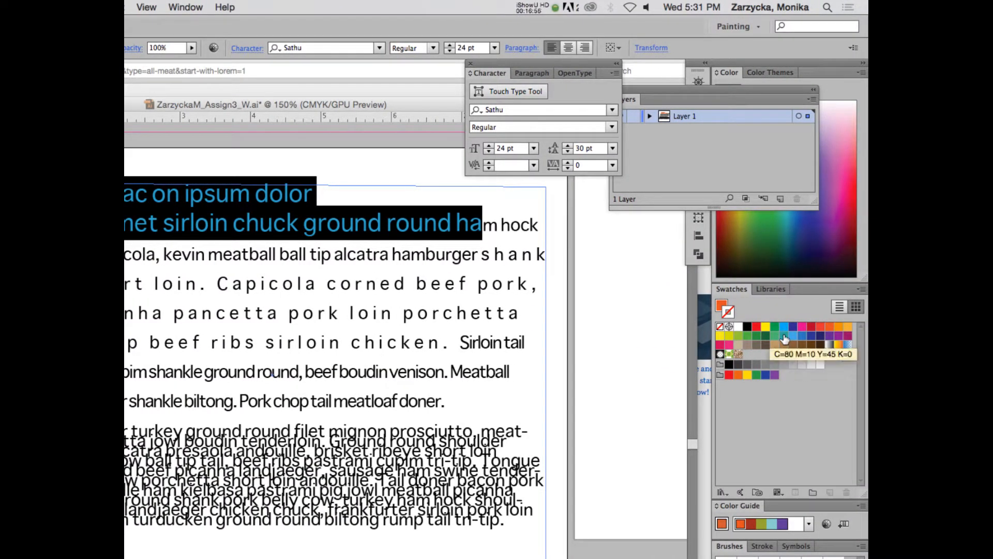
left_click(783, 337)
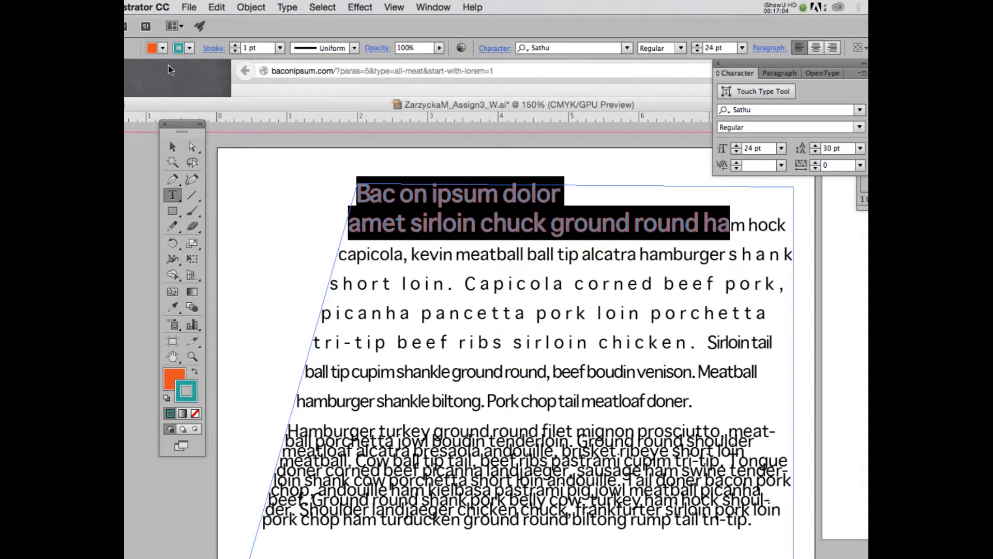
left_click(265, 45)
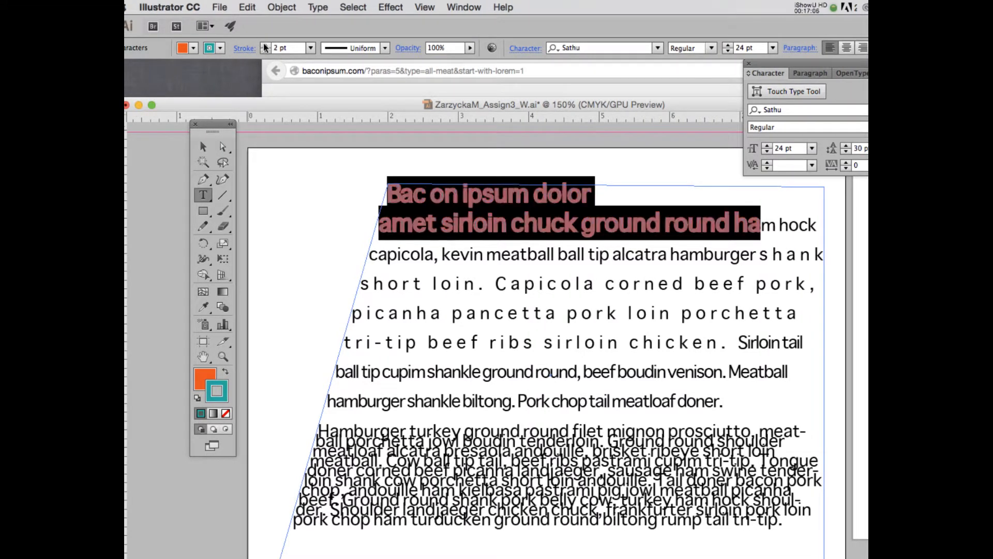
- Deselect to preview the recoloured lines, then reselect them and exit text editing with the object selected
left_click(199, 145)
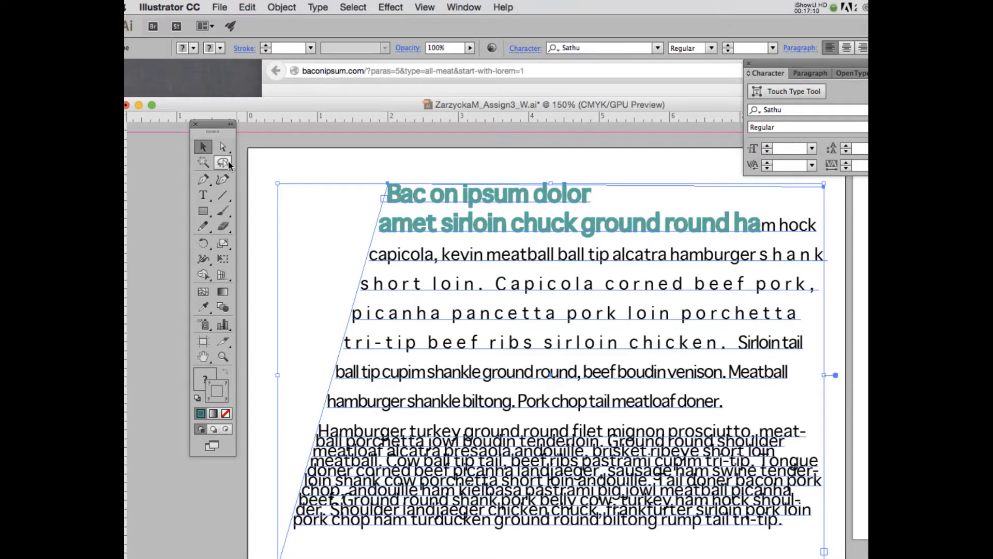
left_click(355, 172)
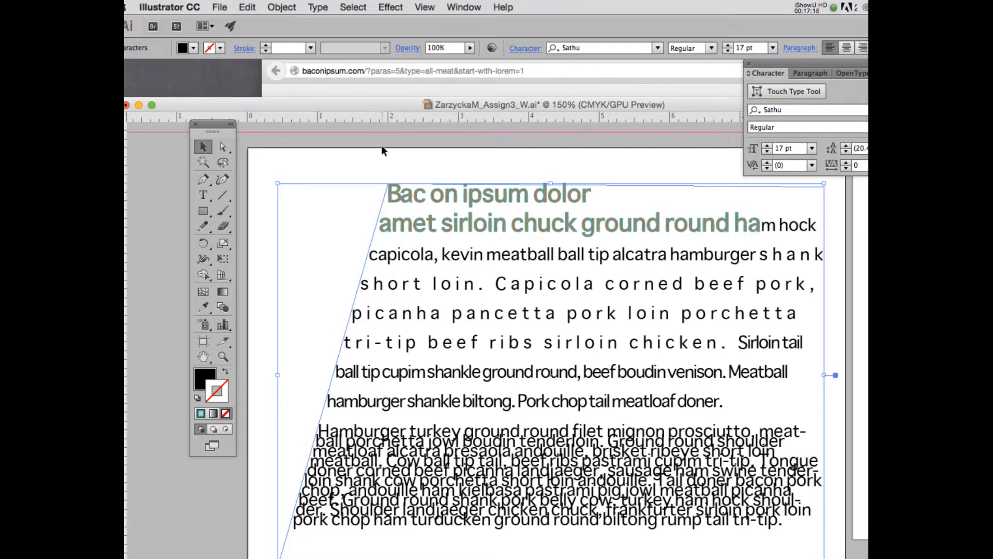
left_click(202, 195)
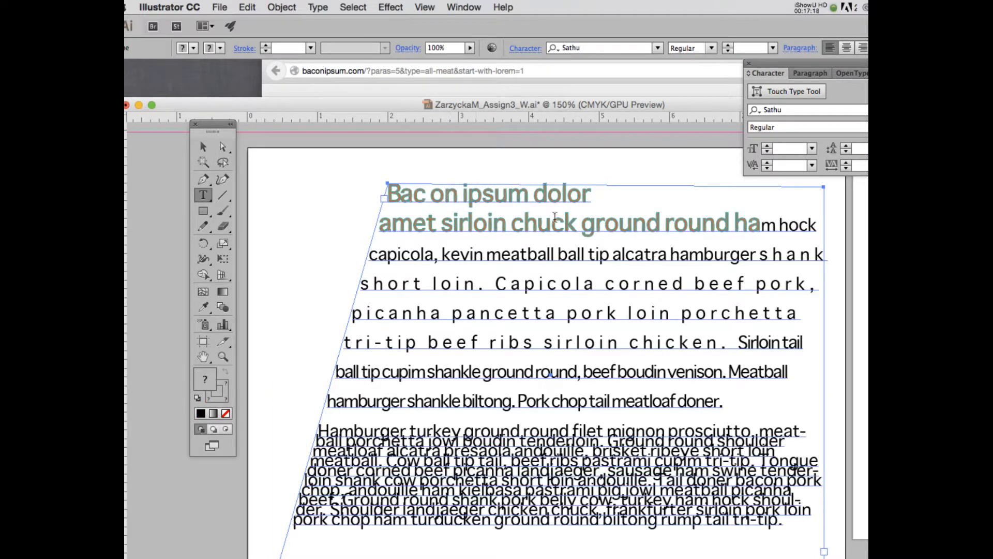
left_click_drag(760, 228, 413, 181)
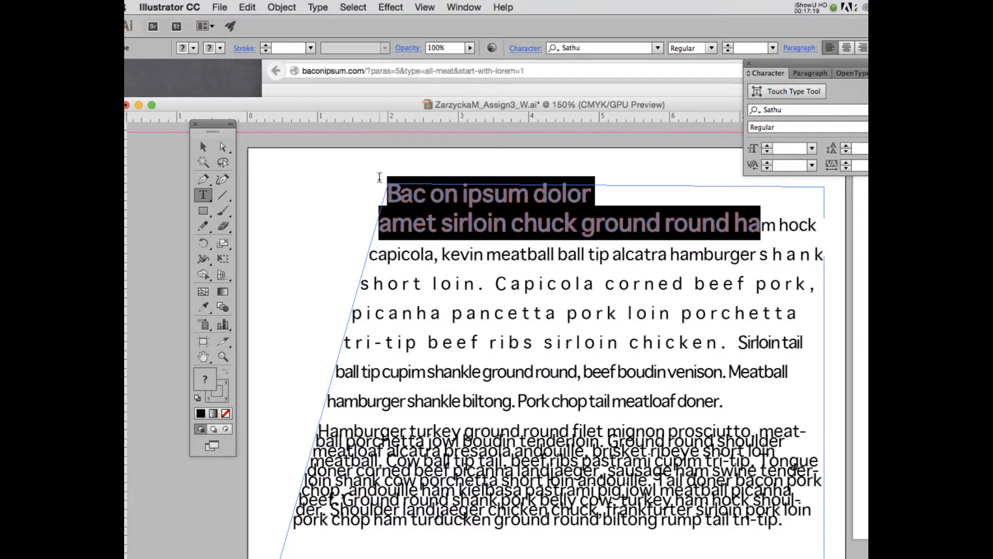
left_click(417, 189)
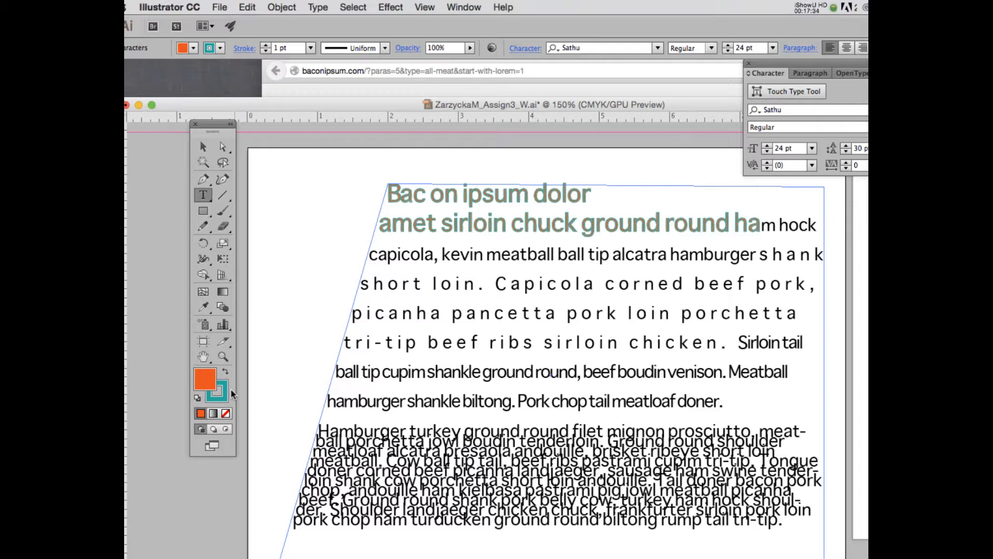
key("Escape")
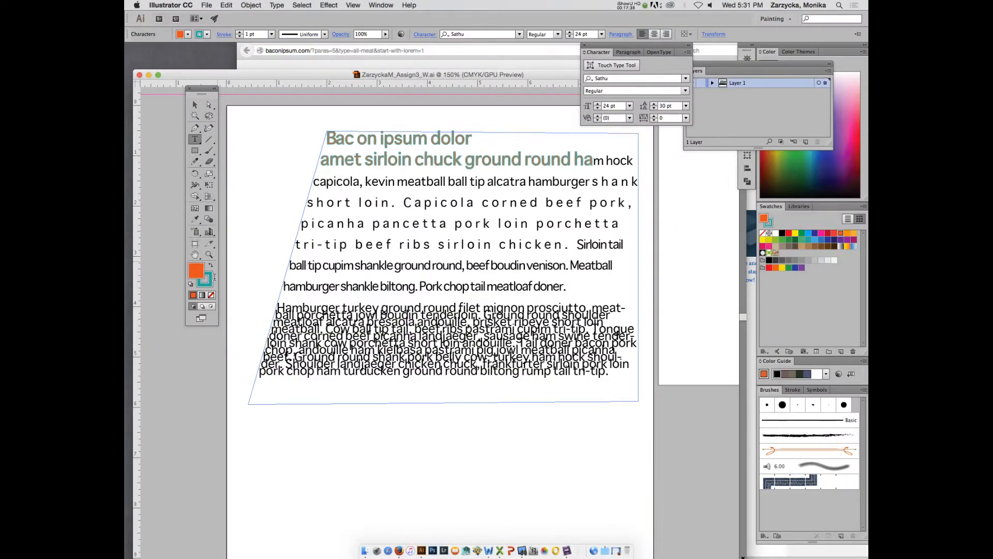
left_click(194, 104)
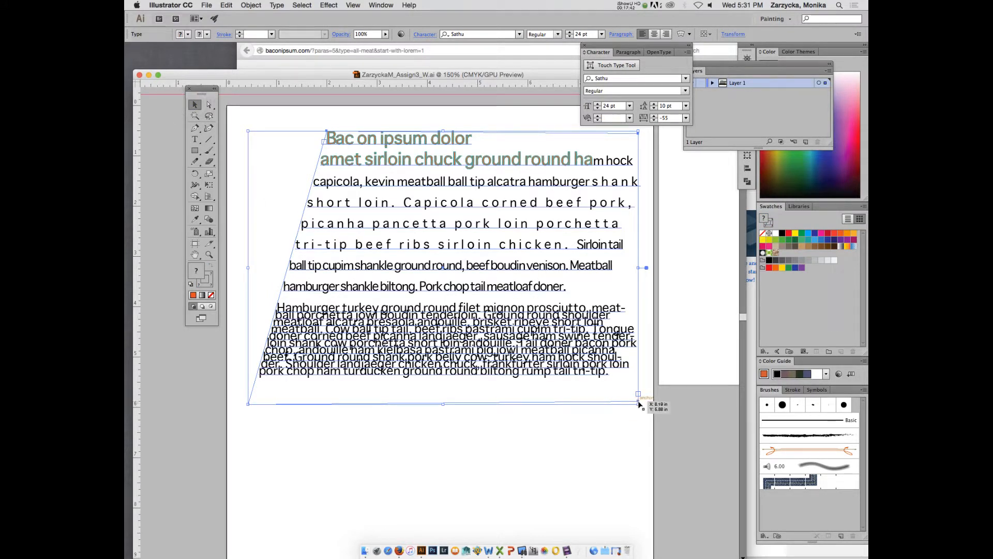
left_click_drag(638, 404, 597, 343)
left_click_drag(486, 238, 499, 222)
scroll(489, 335, "down", 5)
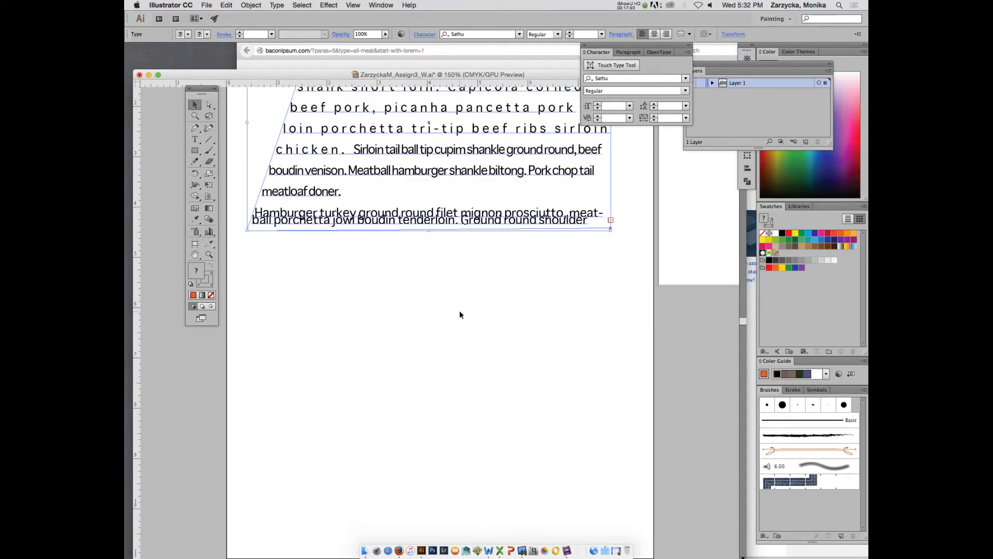
key("super+minus")
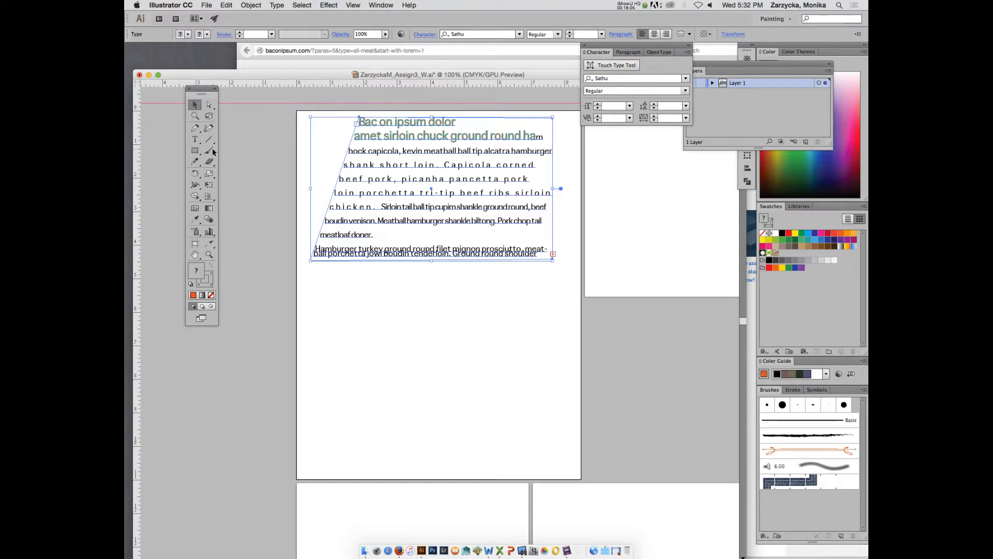
- Draw a hexagon with the Polygon tool and move it just below the slanted Bacon Ipsum text
left_click(196, 151)
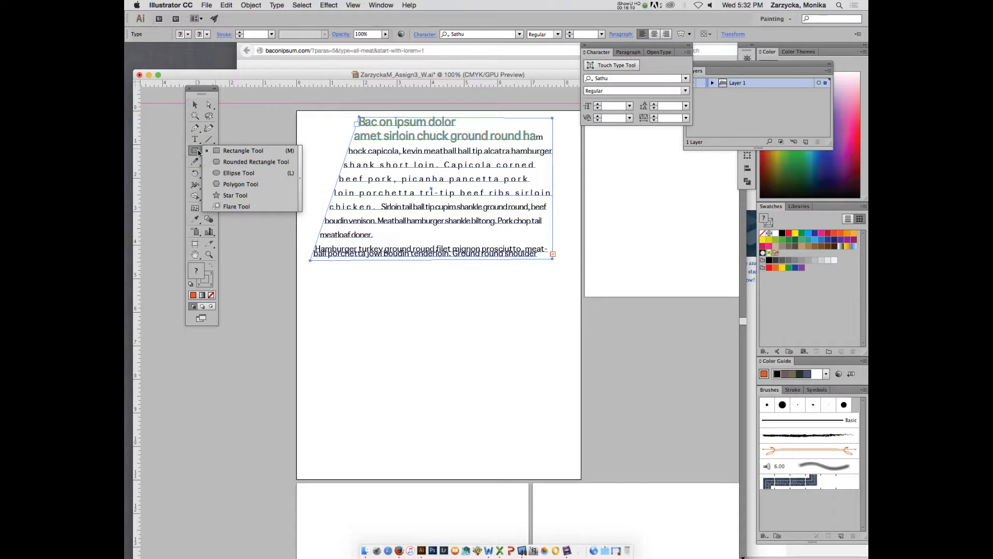
left_click(239, 183)
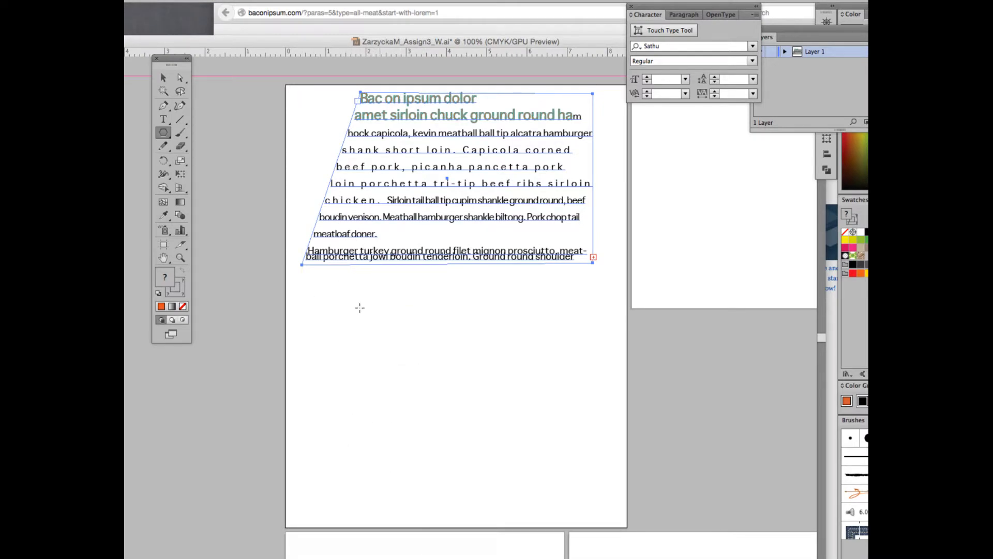
left_click_drag(327, 296, 396, 336)
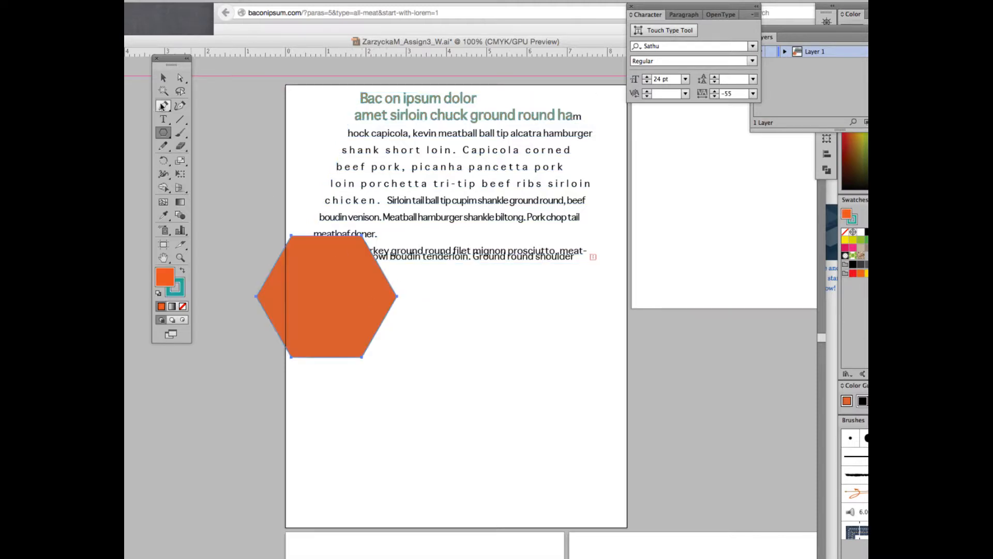
left_click(165, 78)
left_click_drag(333, 278, 367, 323)
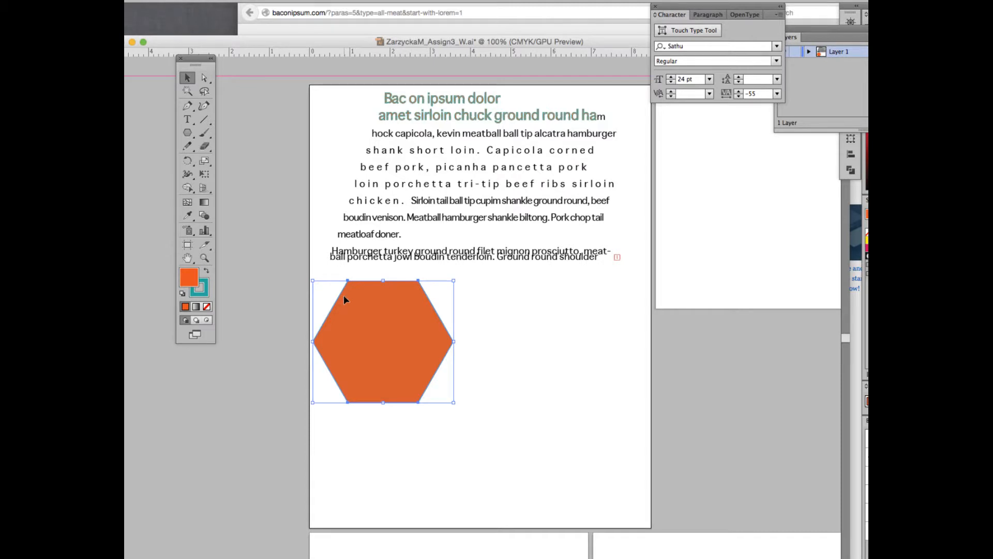
- Convert the hexagon into an area-type frame with the Area Type tool
left_click(188, 121)
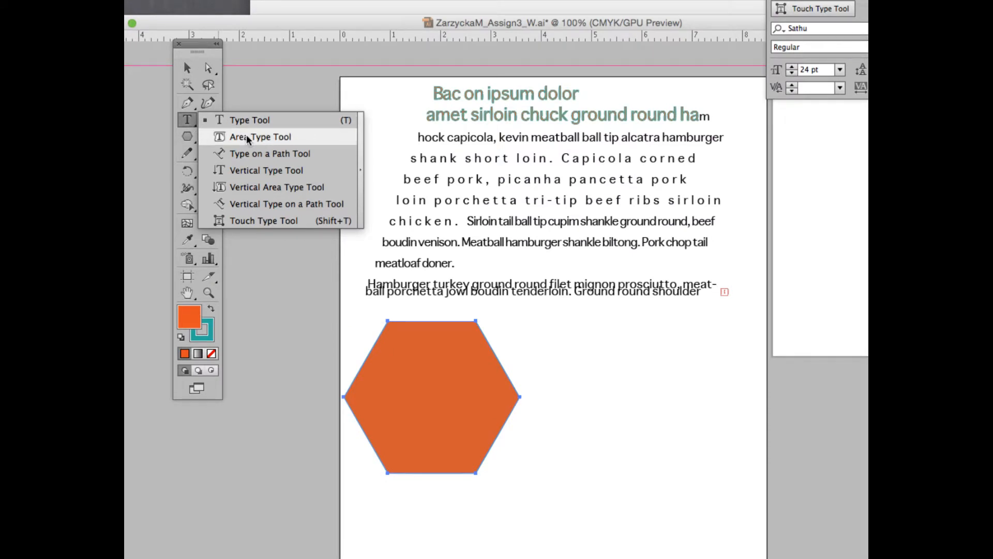
left_click(248, 138)
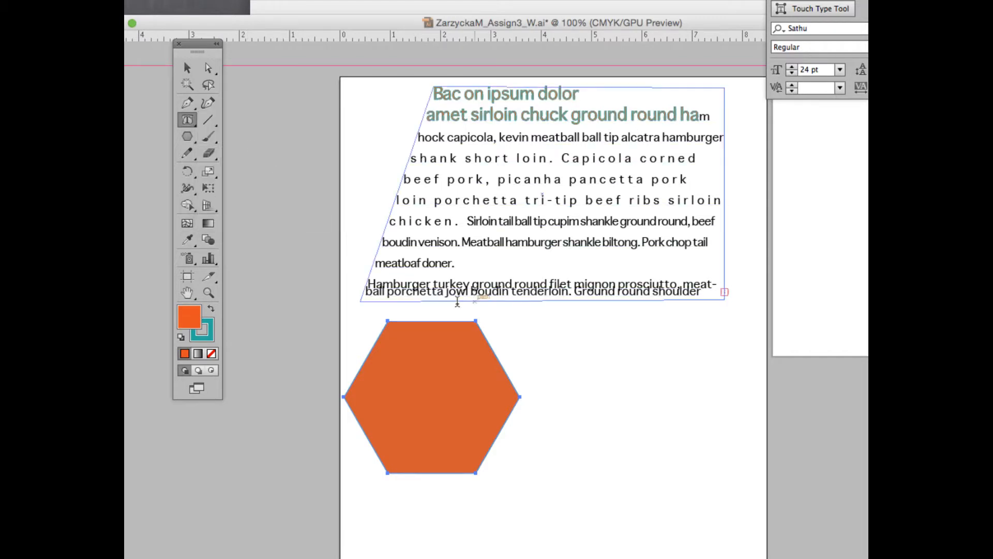
left_click(401, 332)
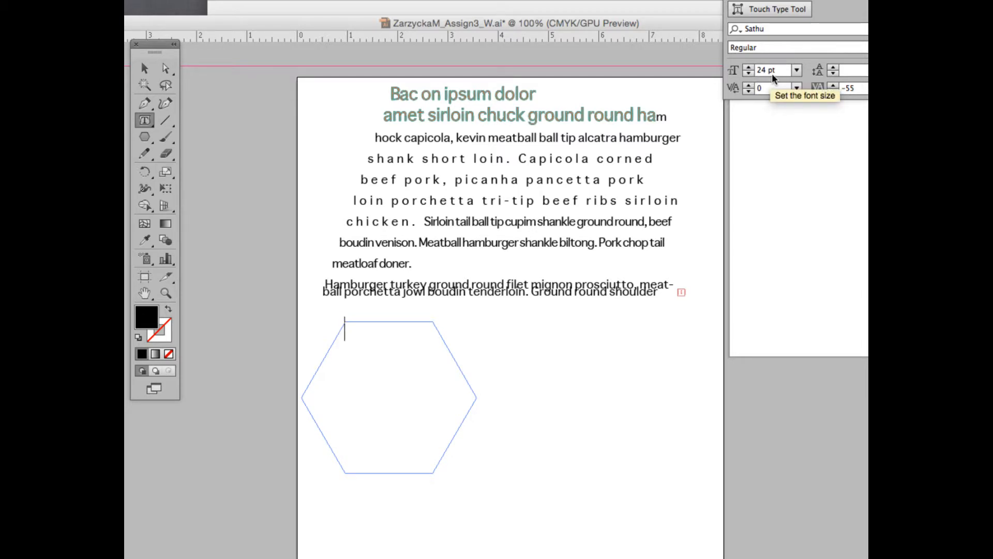
- Set the font size to 12 pt, paste the bacon ipsum text into the hexagon, then deselect
left_click(749, 74)
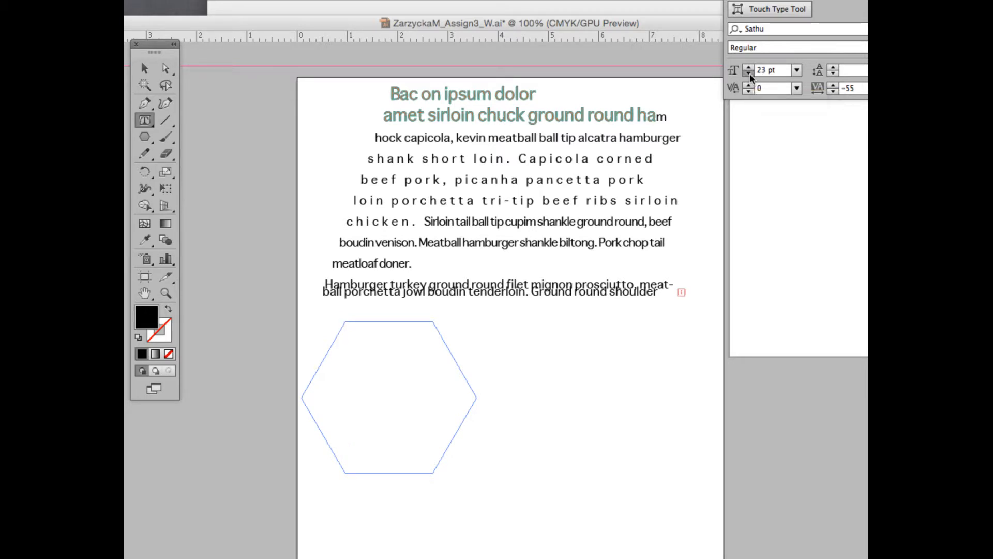
left_click(749, 67)
left_click(367, 324)
key("super+v")
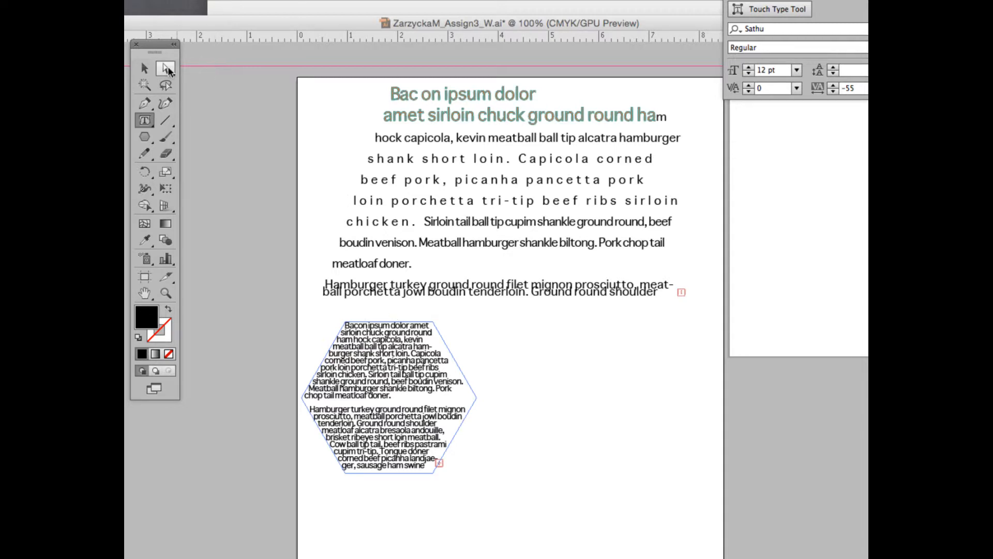
left_click(144, 68)
left_click(602, 324)
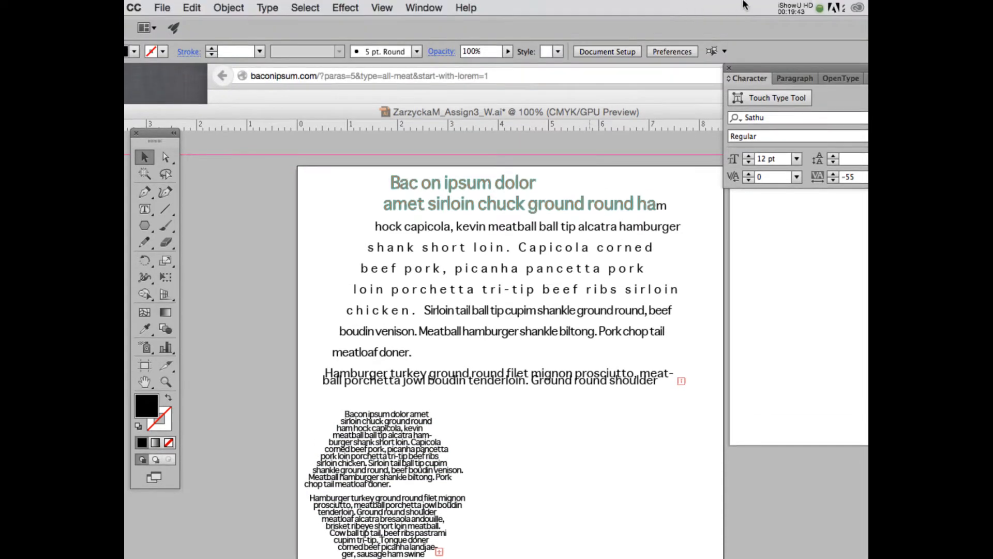
left_click(791, 5)
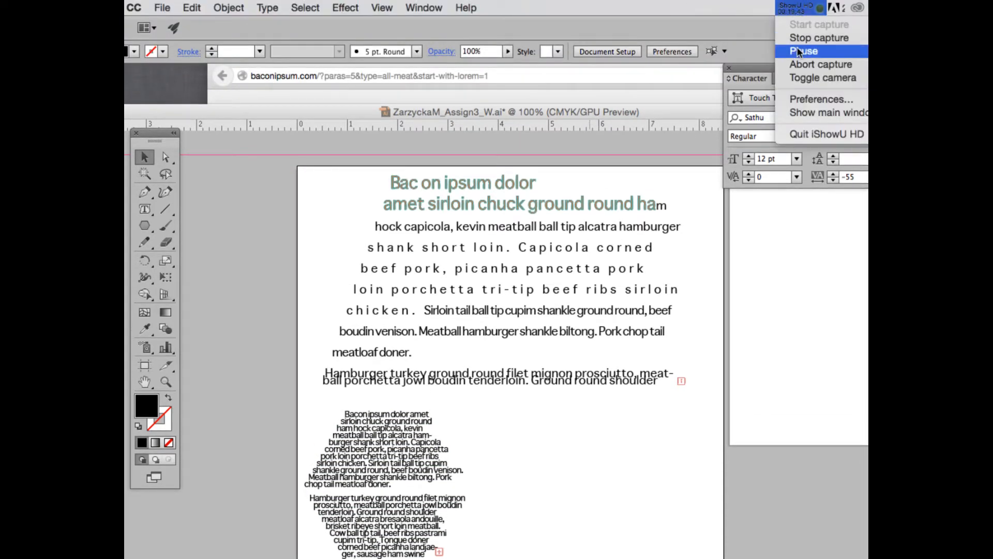
- Draw a black circle about 3.11 in wide with the Ellipse tool and nudge it right of the hexagon text
left_click(801, 51)
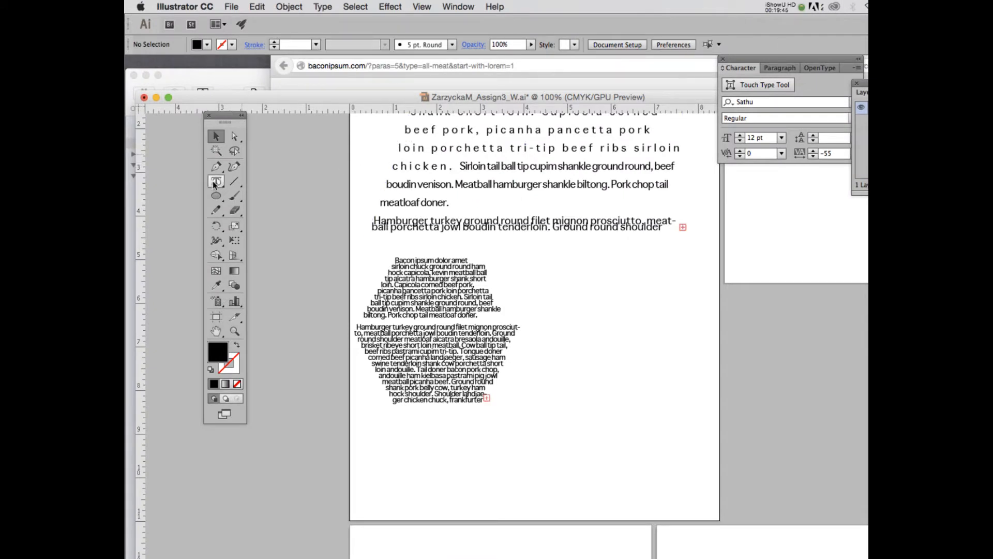
left_click(213, 197)
left_click_drag(212, 197, 252, 226)
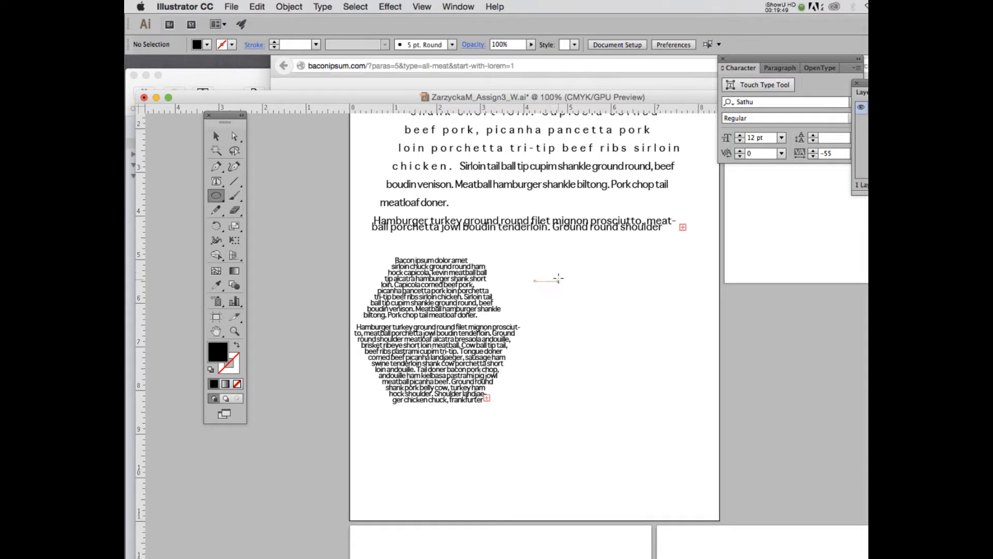
left_click_drag(554, 274, 691, 408)
left_click(223, 141)
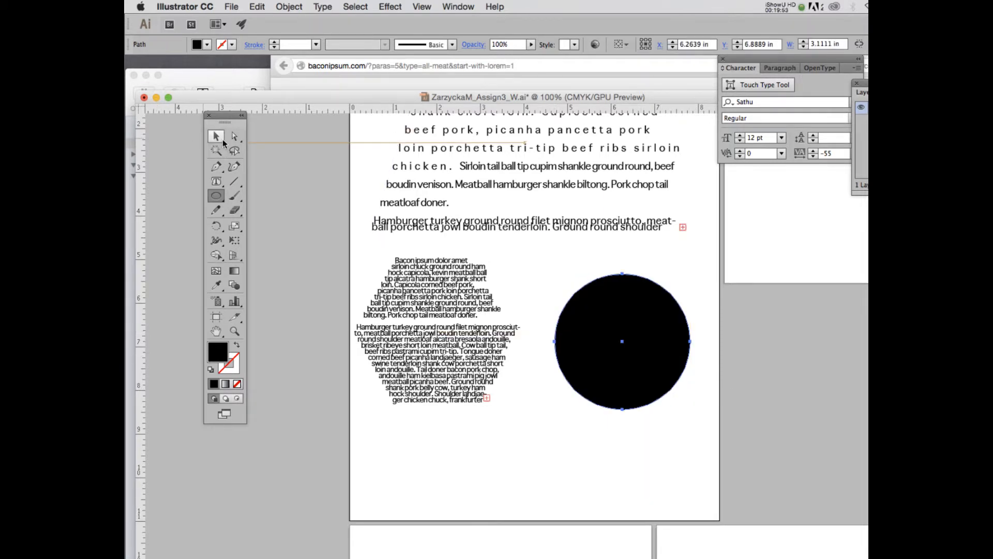
left_click_drag(587, 321, 572, 312)
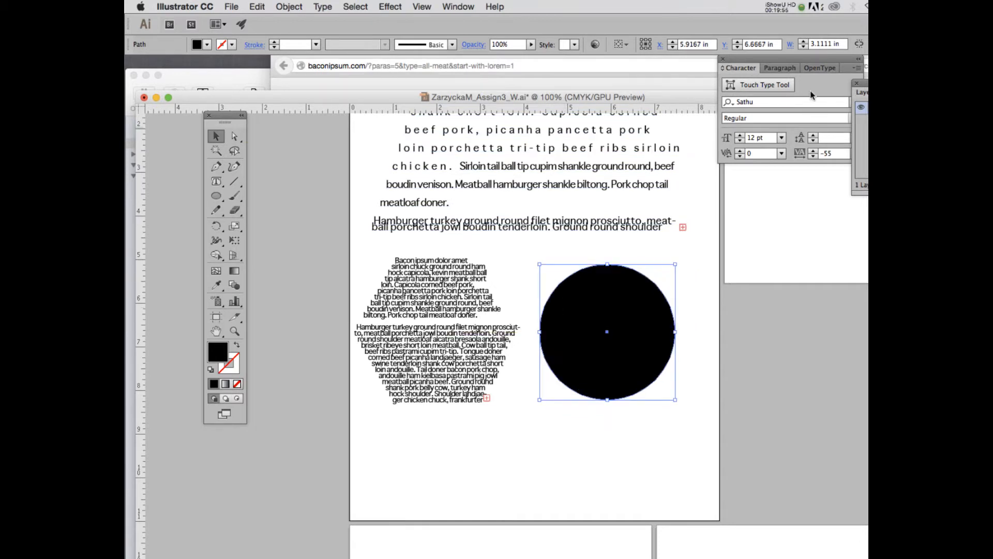
left_click(213, 182)
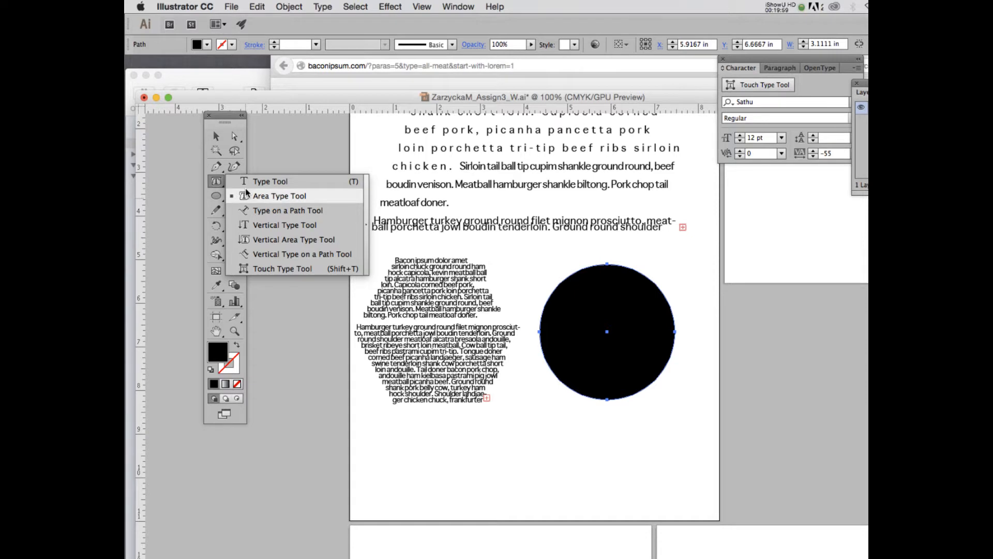
- Type 'Hello World!' along the circle's outline with the Type on a Path tool
left_click(261, 211)
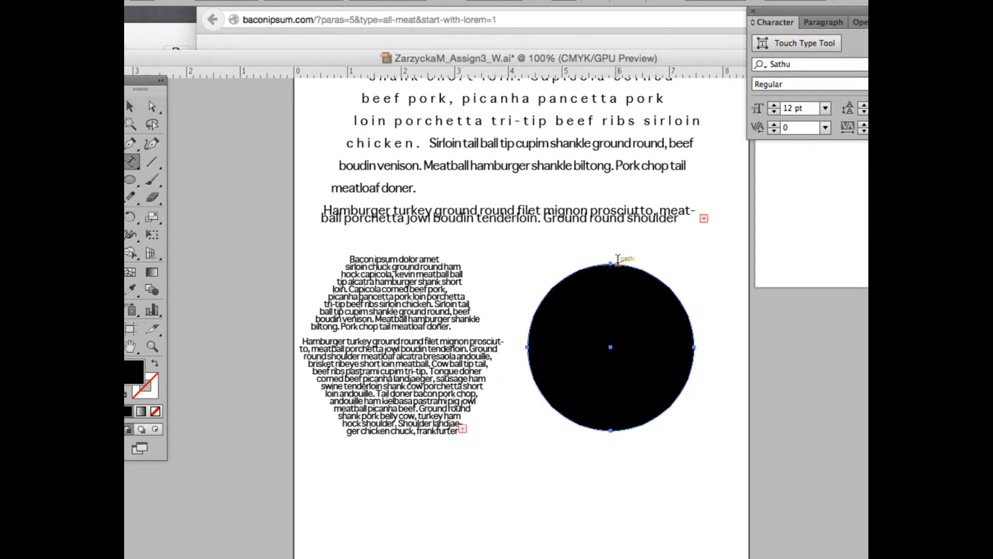
left_click(617, 260)
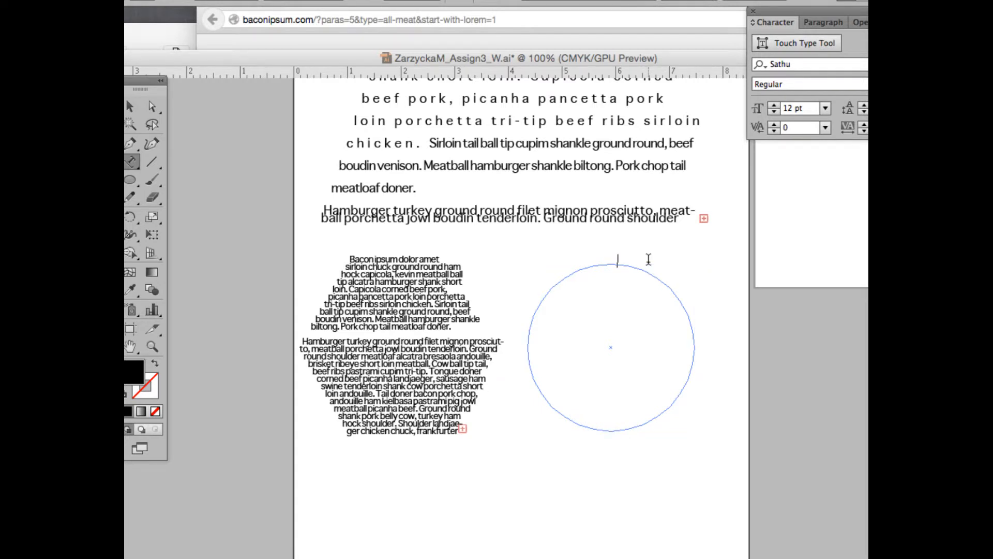
type("Hello World!")
- Copy the 'Hello World!' text and paste it several times so it repeats around the circle
left_click_drag(611, 245, 622, 260)
key("super+c")
left_click(663, 276)
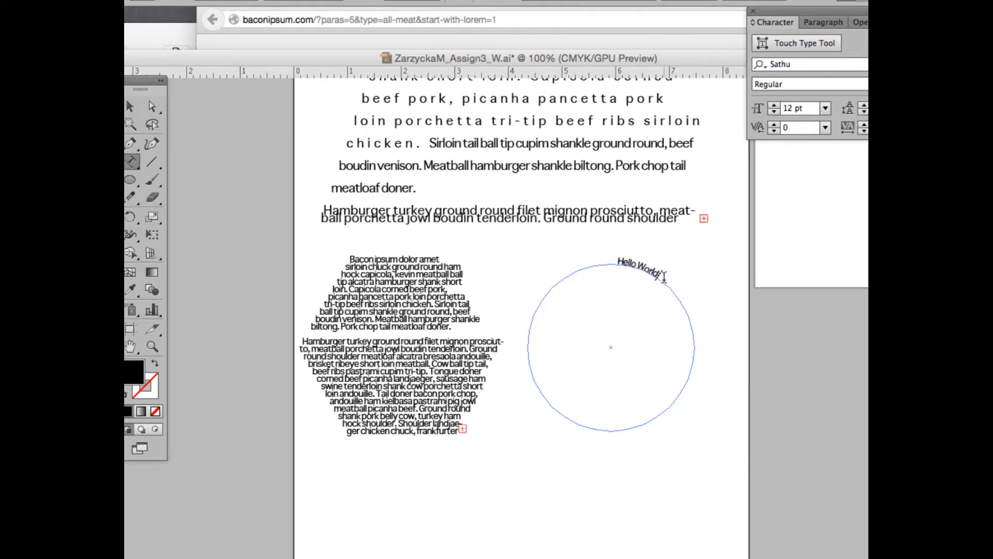
key("super+space")
key("super+v")
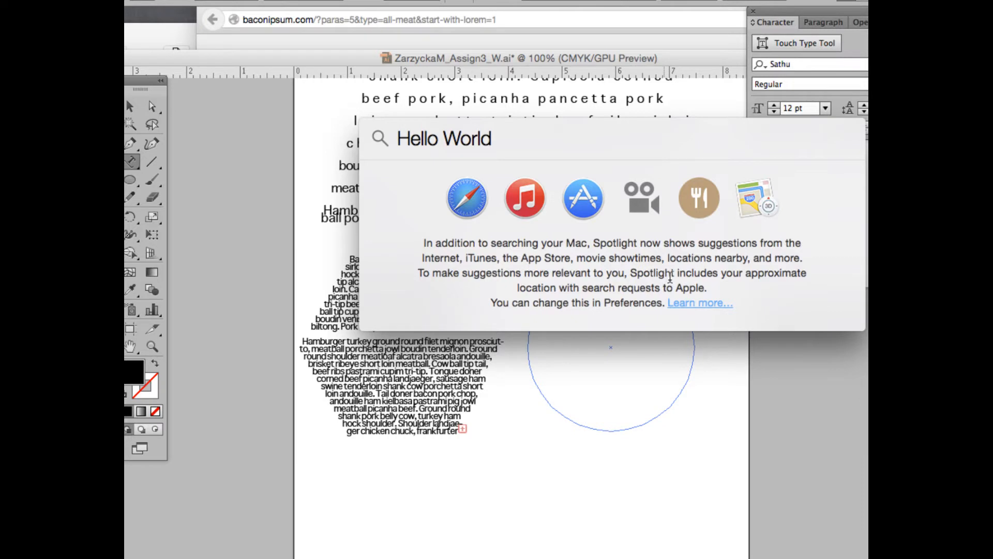
key("Escape")
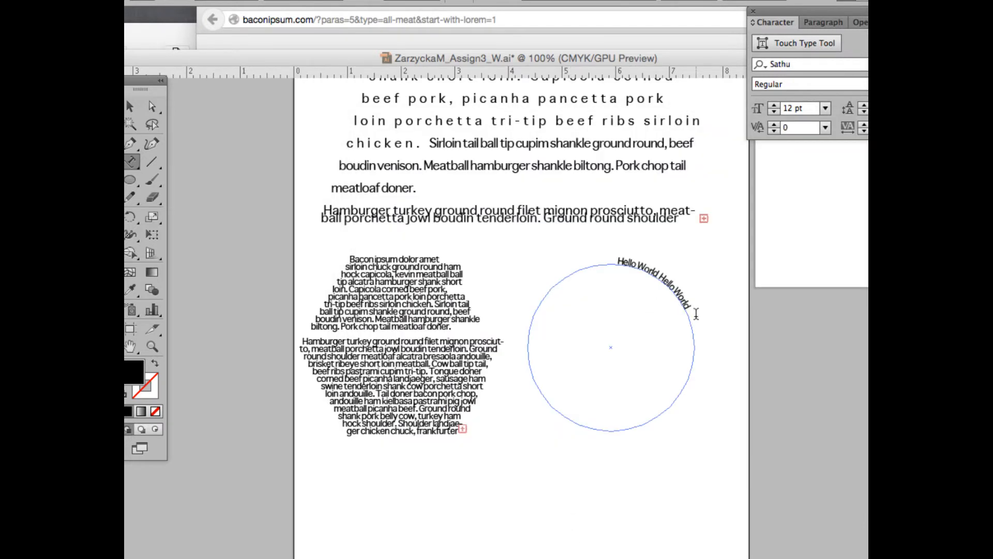
key("super+v")
key("super+v")
key("super+v")
key("super+v")
key("super+v")
key("super+v")
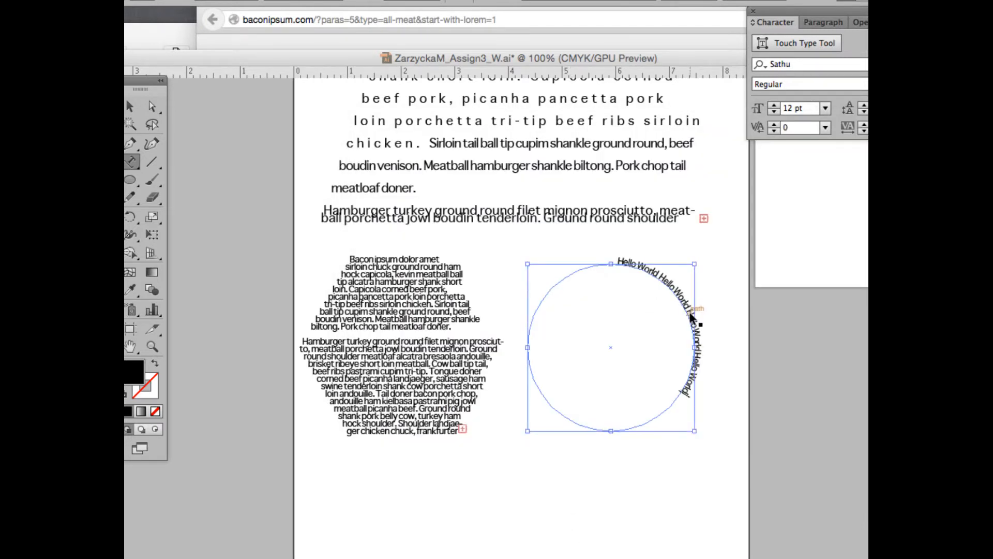
key("super+v")
key("super+v")
key("super+v")
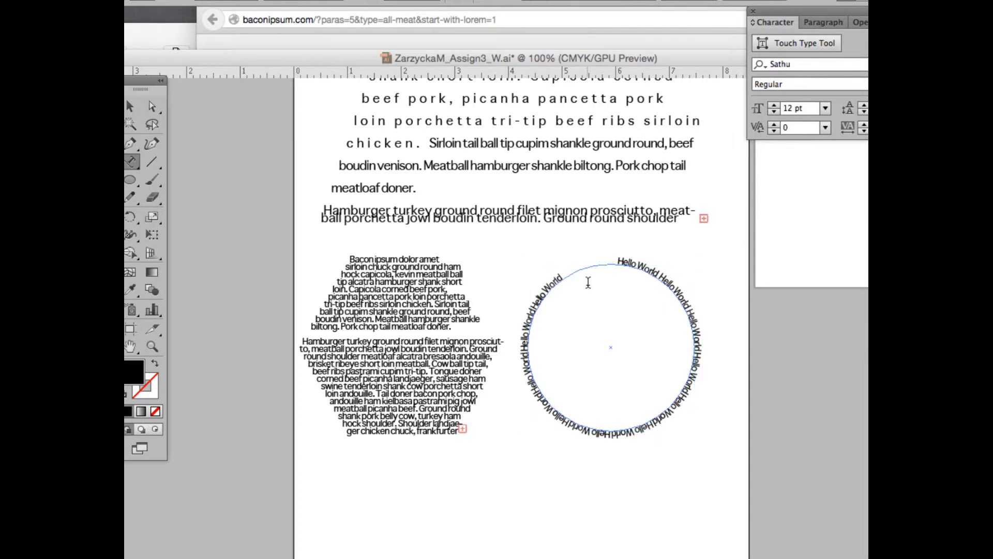
- Select the Hello World path text on the circle with the Selection tool
left_click(130, 106)
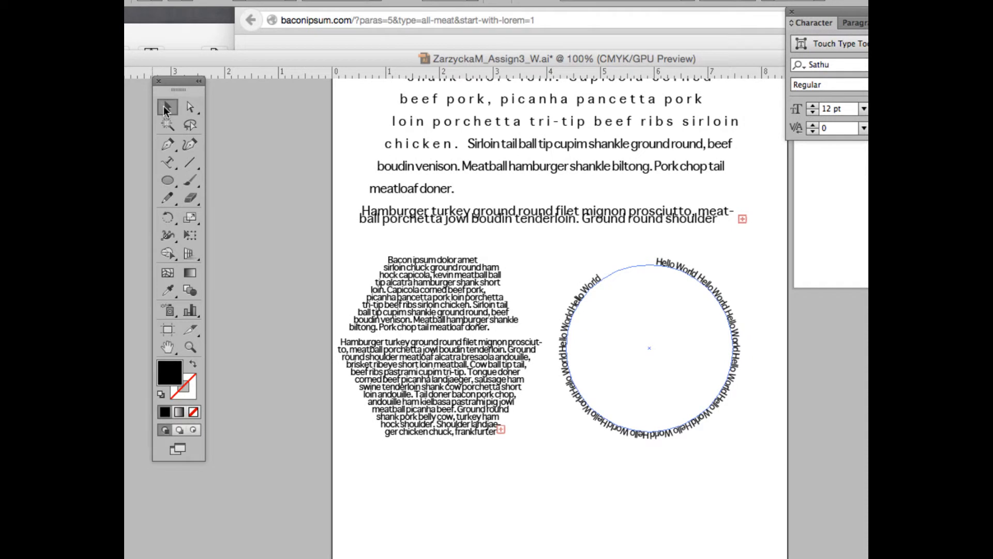
left_click(706, 240)
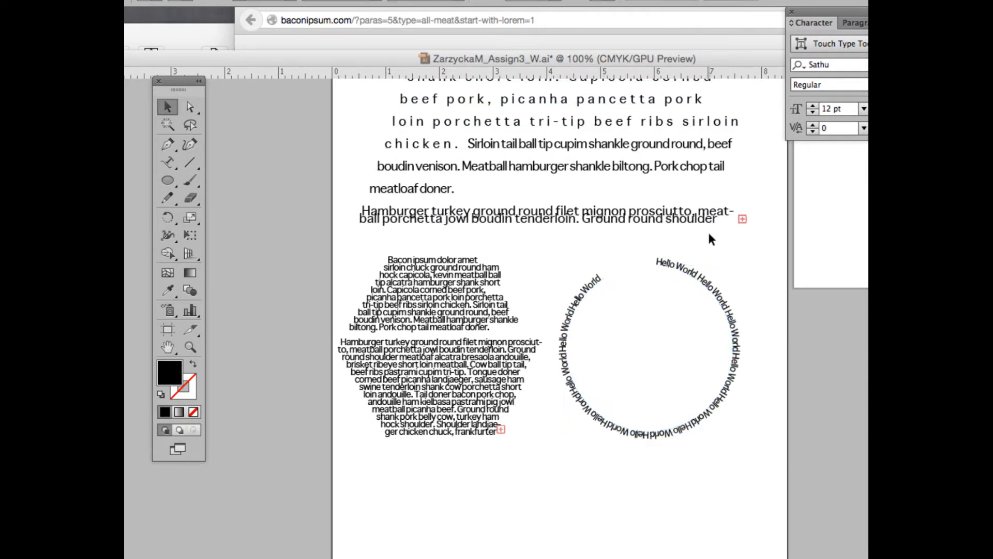
left_click(664, 266)
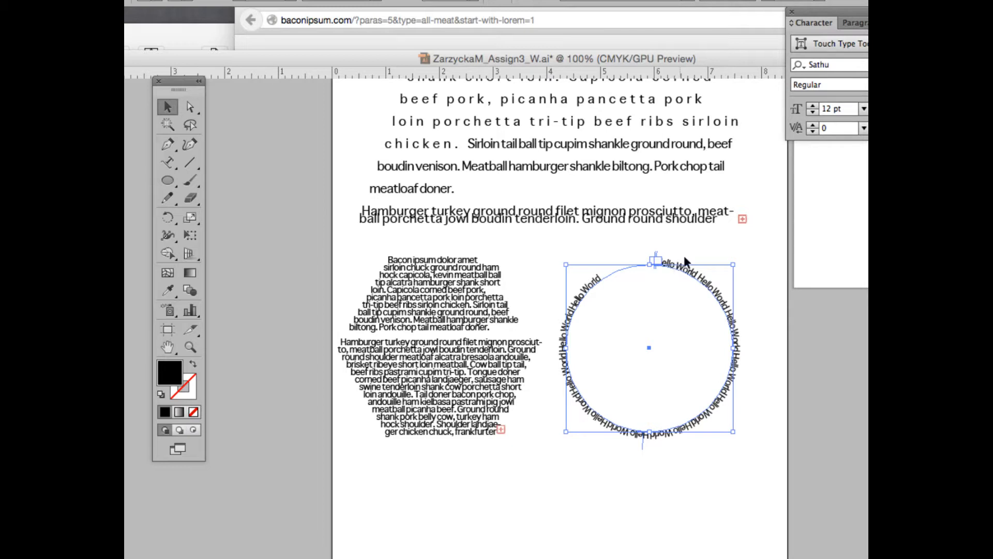
left_click(189, 107)
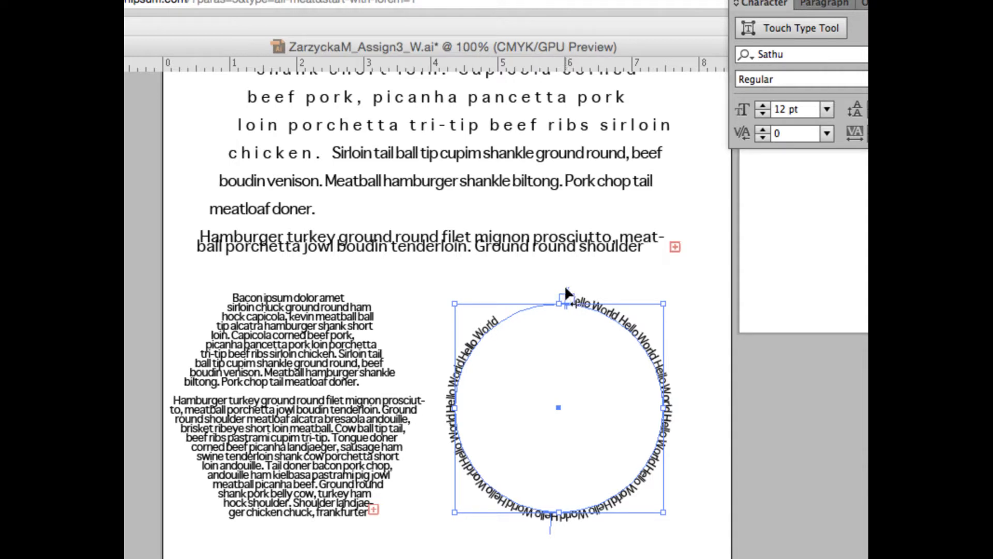
- Slide the text's start point left around the circle and drag the bracket across to flip it inside
left_click_drag(566, 290, 603, 298)
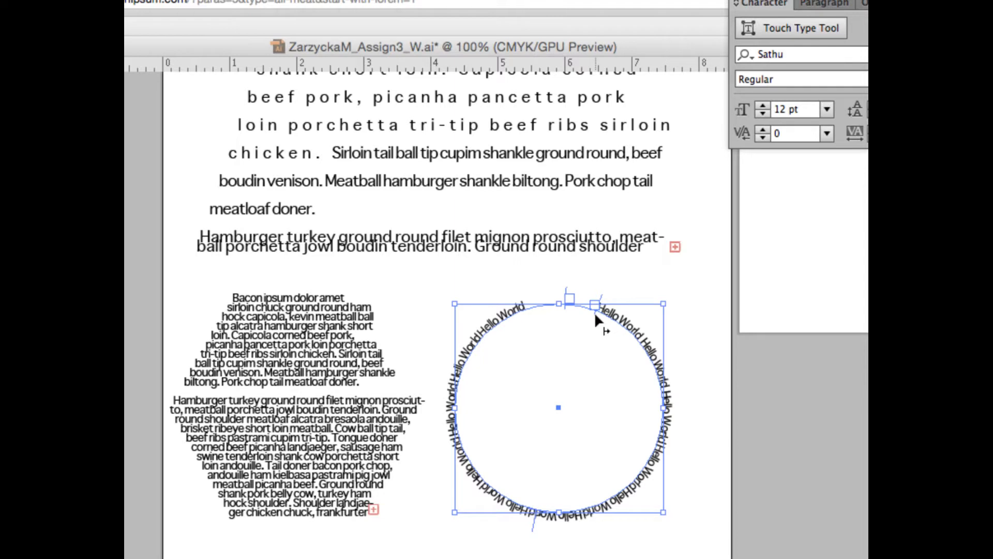
mouse_move(601, 296)
left_mouse_down()
mouse_move(504, 287)
mouse_move(534, 291)
left_mouse_up()
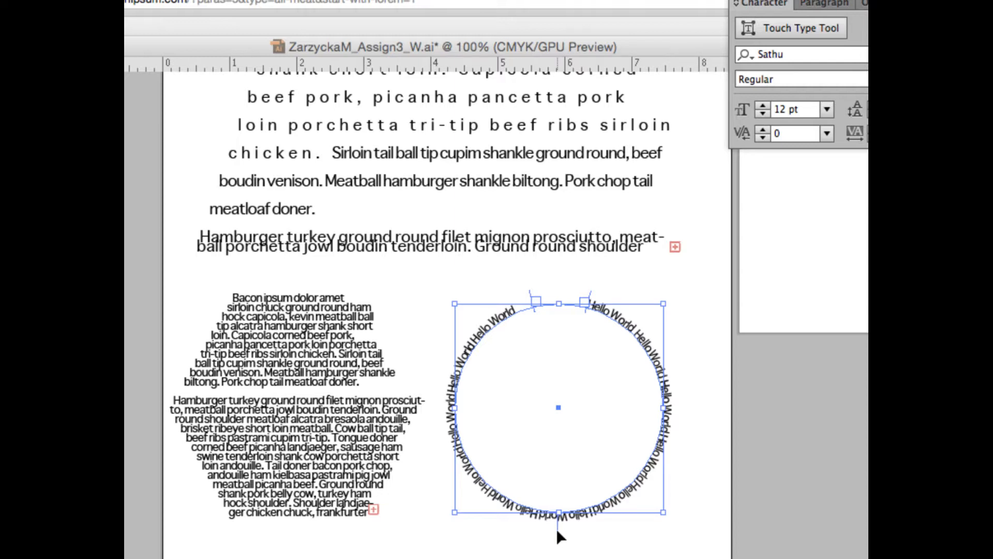
left_click_drag(557, 528, 559, 484)
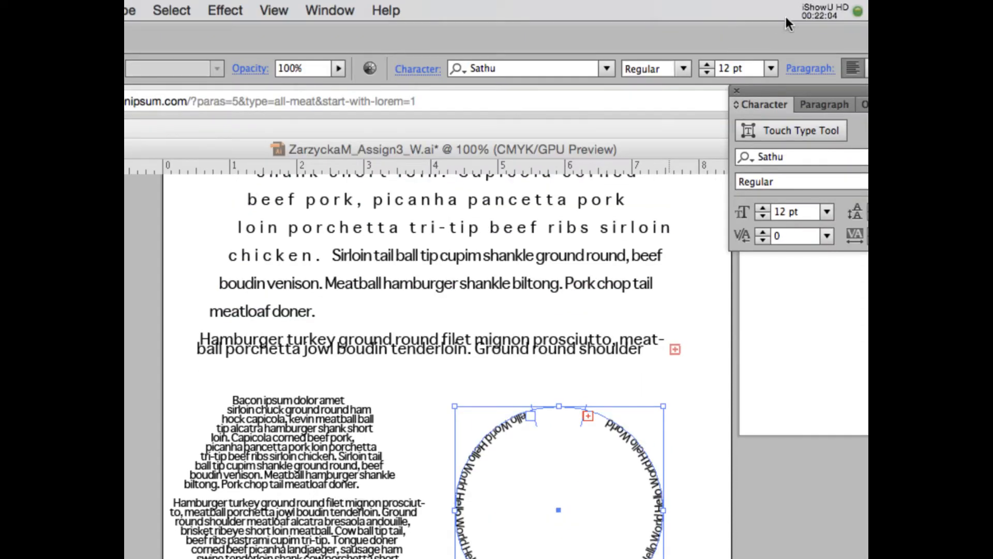
left_click(812, 13)
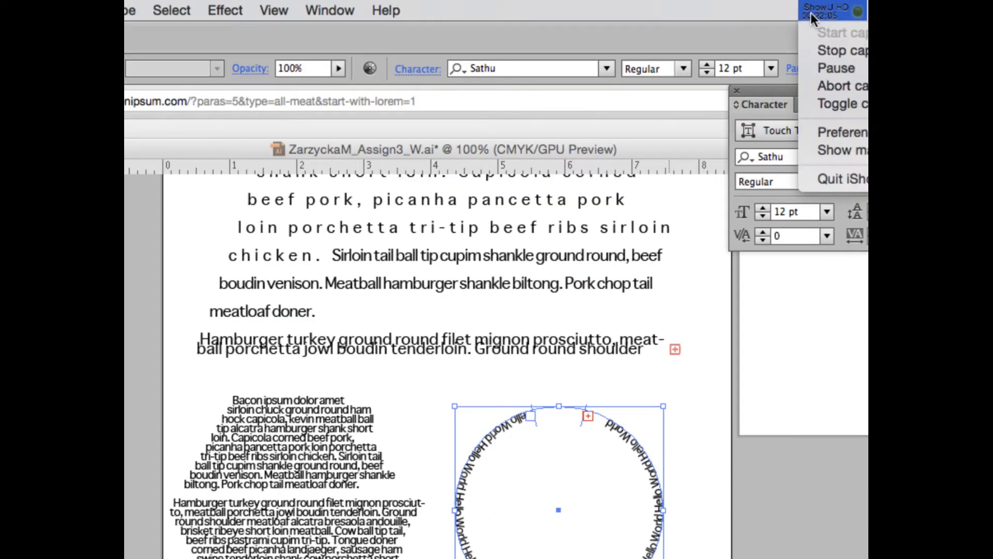
left_click(823, 66)
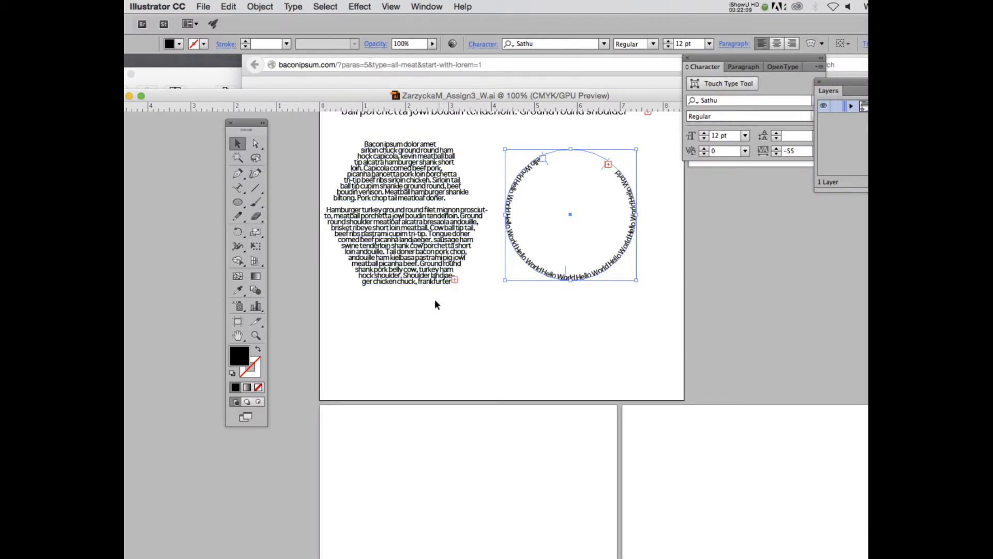
- Paint a thick wavy black stroke with the Paintbrush tool across the page under the hexagon text
left_click(254, 205)
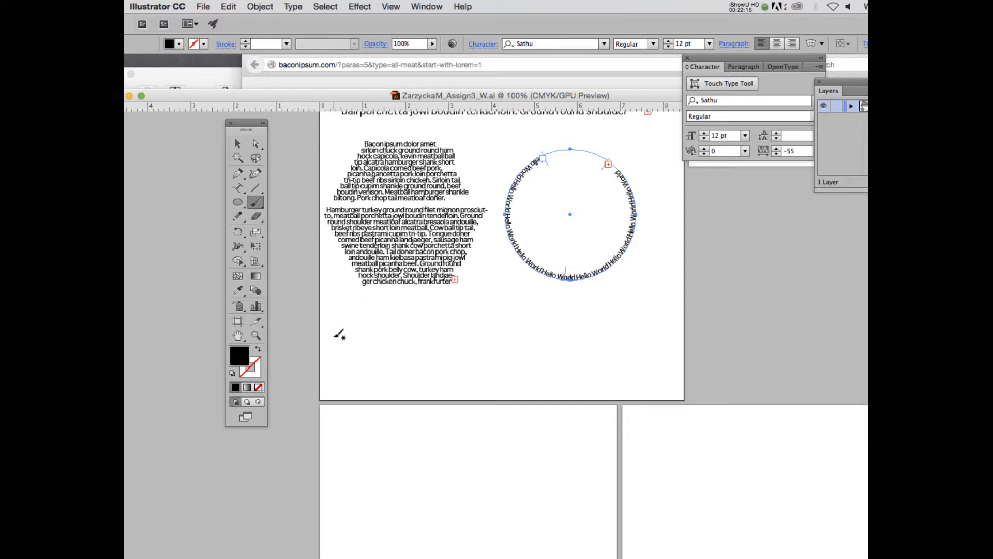
mouse_move(331, 342)
left_mouse_down()
mouse_move(365, 316)
mouse_move(388, 350)
mouse_move(412, 313)
mouse_move(422, 356)
mouse_move(475, 325)
mouse_move(521, 320)
mouse_move(494, 354)
mouse_move(588, 316)
mouse_move(560, 367)
mouse_move(581, 303)
mouse_move(644, 338)
mouse_move(661, 359)
left_mouse_up()
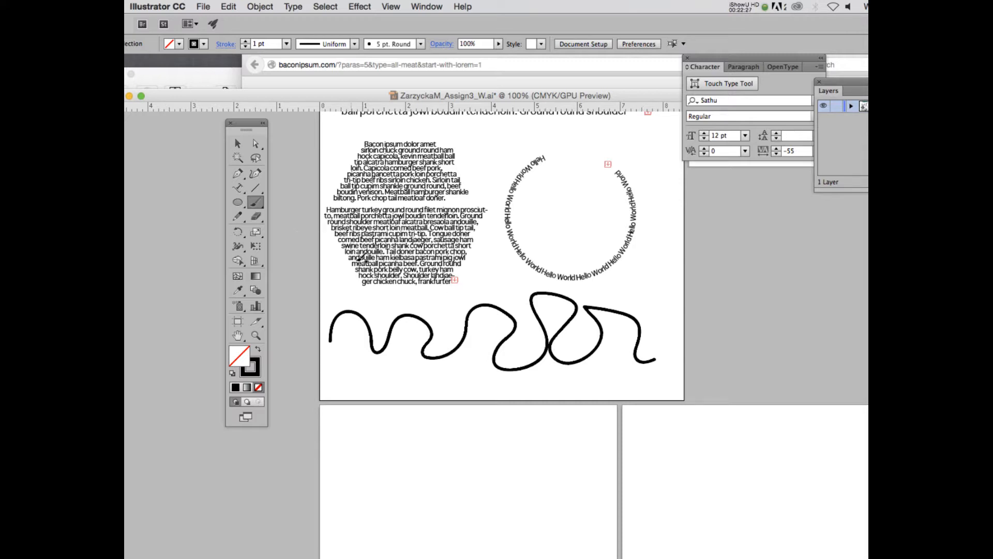
- Start path type at the wavy line's left end and paste Hello World three times along it
left_click(236, 188)
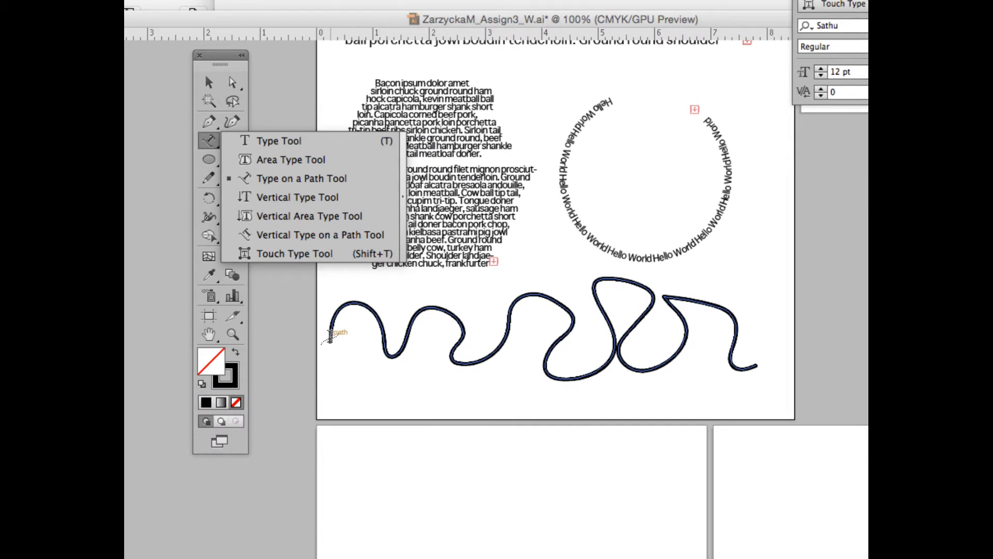
left_click(330, 336)
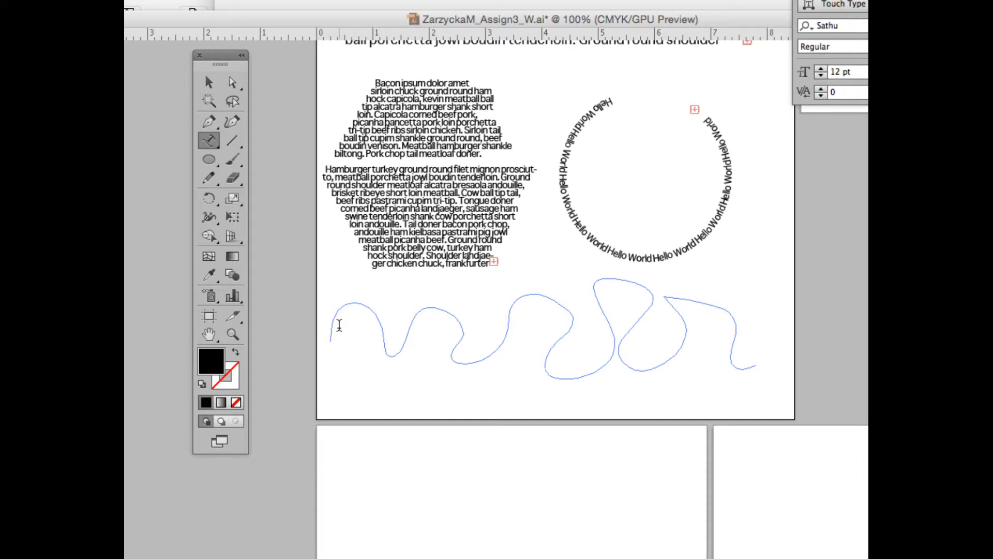
key("super+v")
key("super+v")
key("super+v")
key("super+v")
key("super+v")
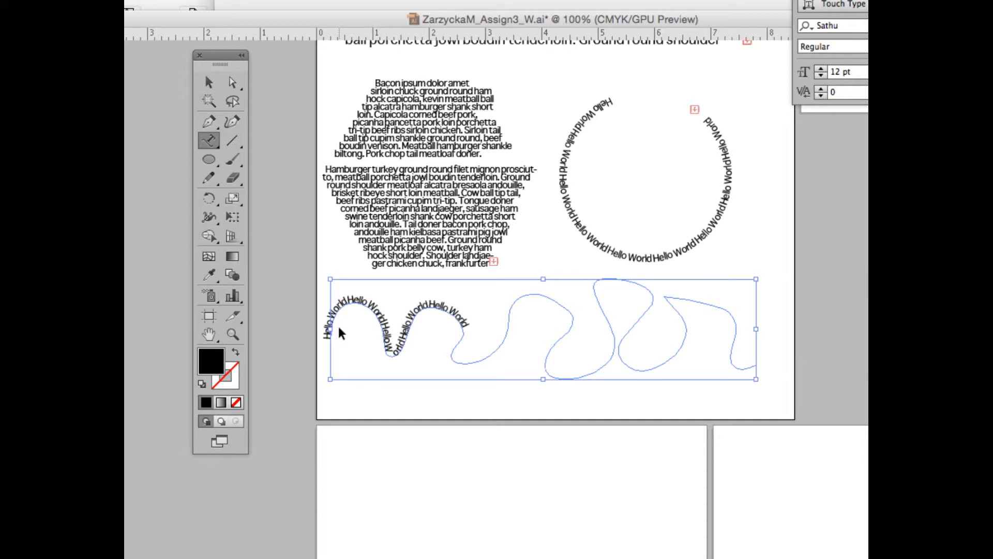
key("super+v")
key("super+v")
key("super+v")
key("super+v")
key("super+v")
key("super+v")
key("super+v")
key("super+v")
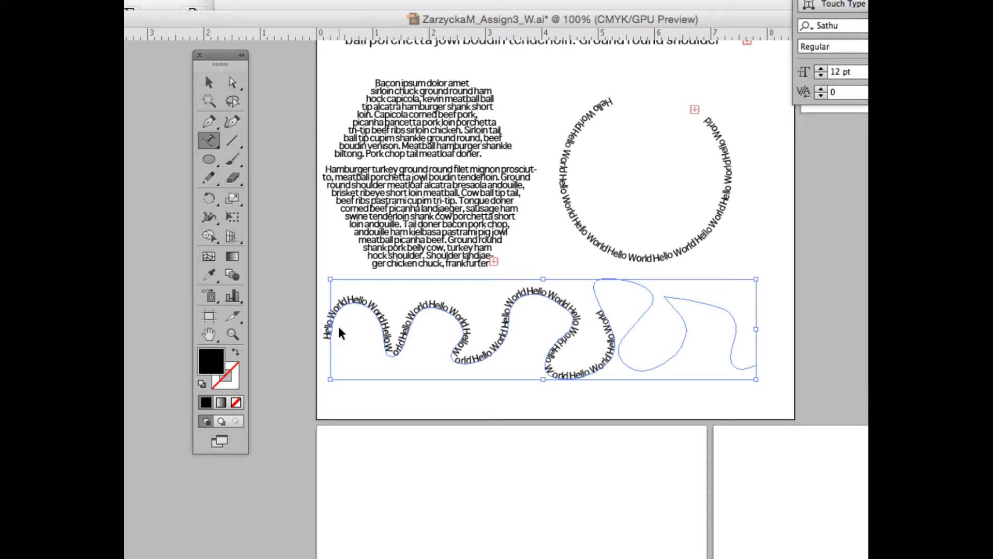
key("super+v")
key("super+v")
key("super+v")
key("super+v")
key("super+v")
key("super+v")
key("super+v")
key("super+v")
key("super+v")
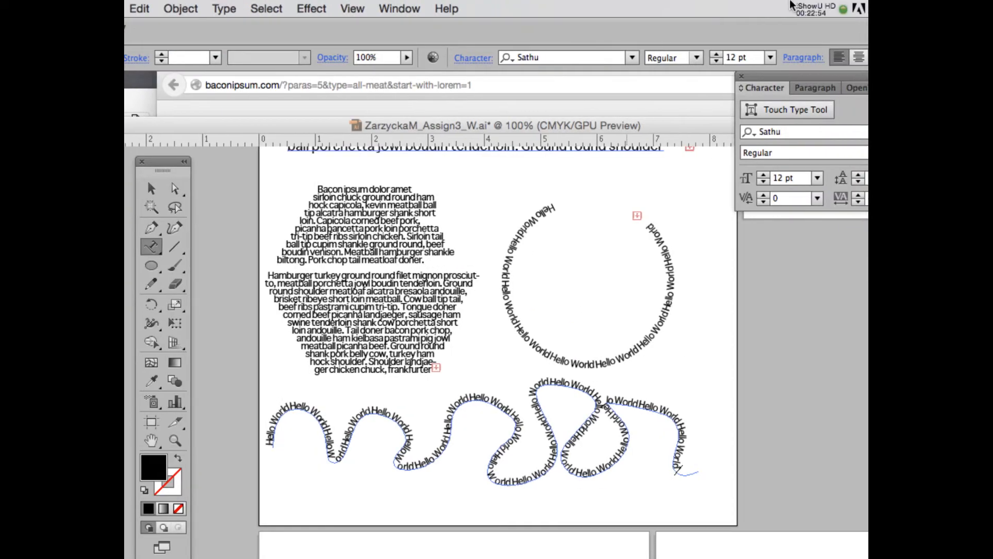
- Show the Artboards panel and switch to the empty Artboard 2
left_click(803, 14)
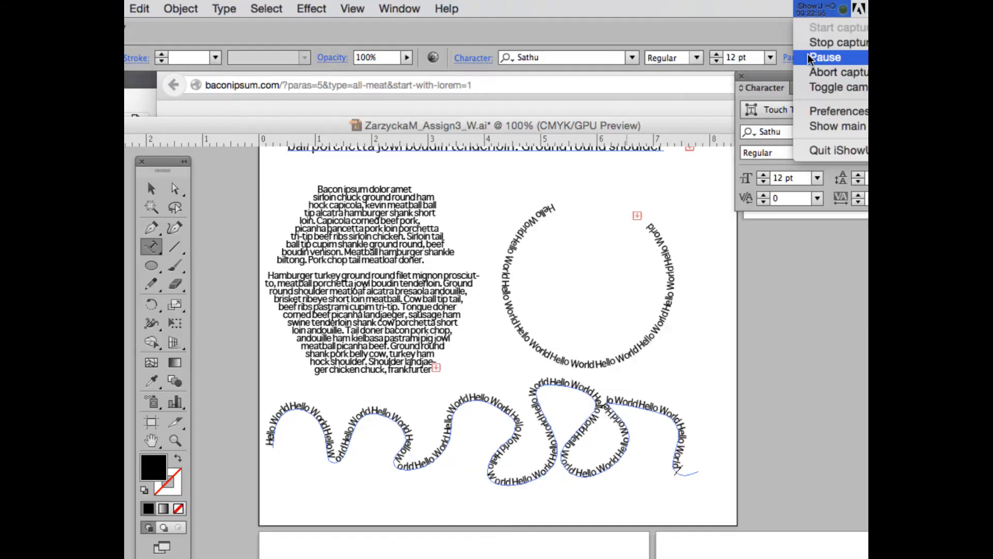
left_click(809, 57)
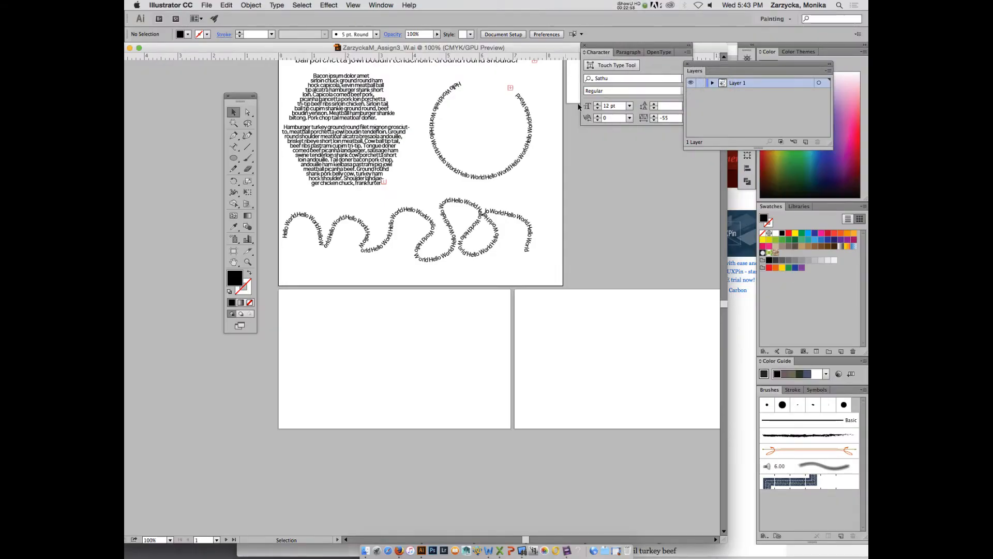
left_click(383, 5)
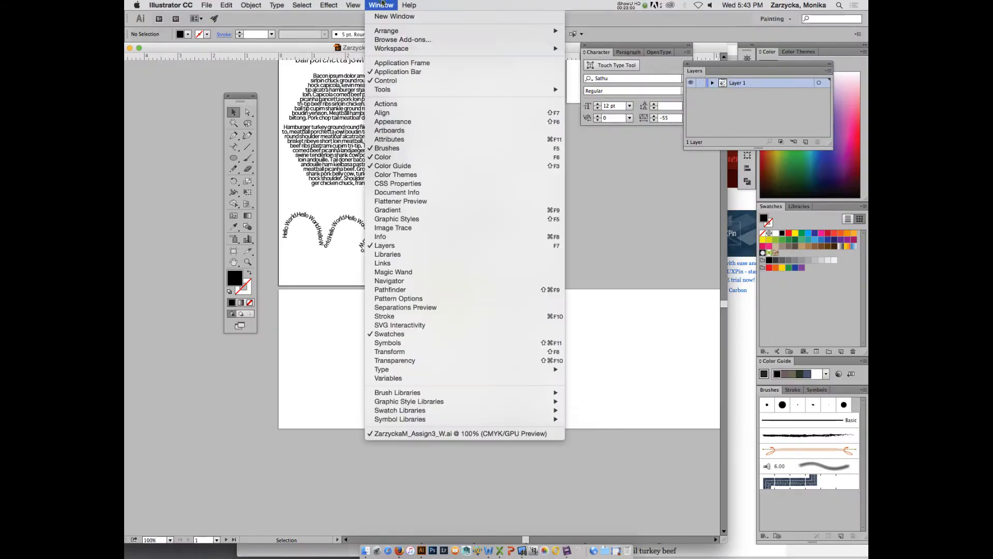
left_click(409, 130)
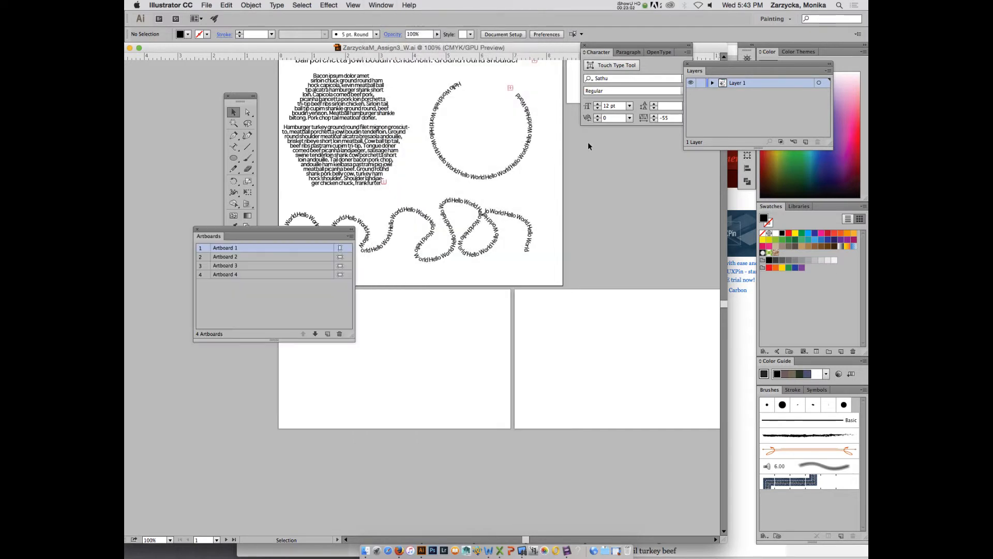
left_click(255, 257)
- Dock the Artboards panel with the other panels and reposition the Tools panel
left_click_drag(255, 231, 734, 230)
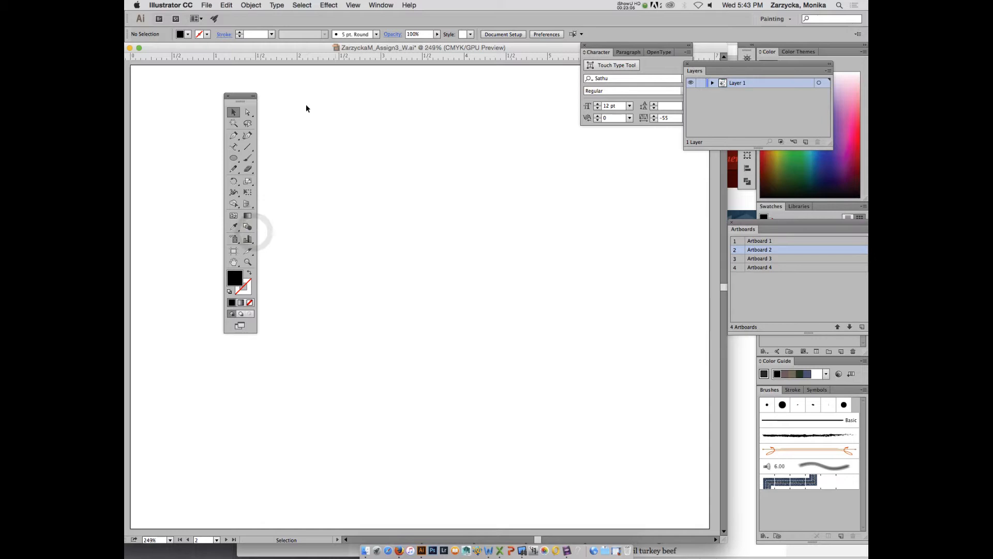
left_click_drag(247, 96, 194, 76)
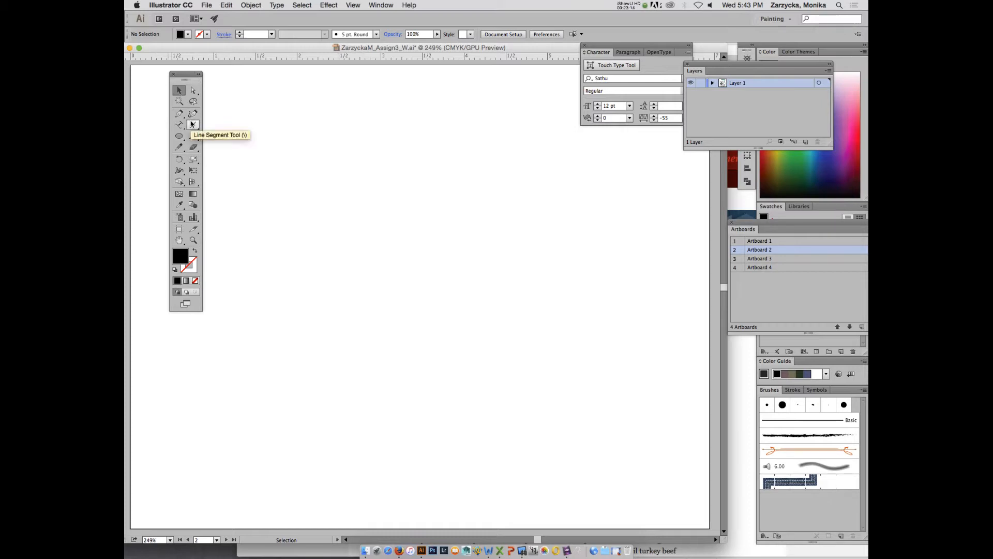
mouse_move(199, 74)
left_mouse_down()
mouse_move(155, 74)
mouse_move(180, 75)
left_mouse_up()
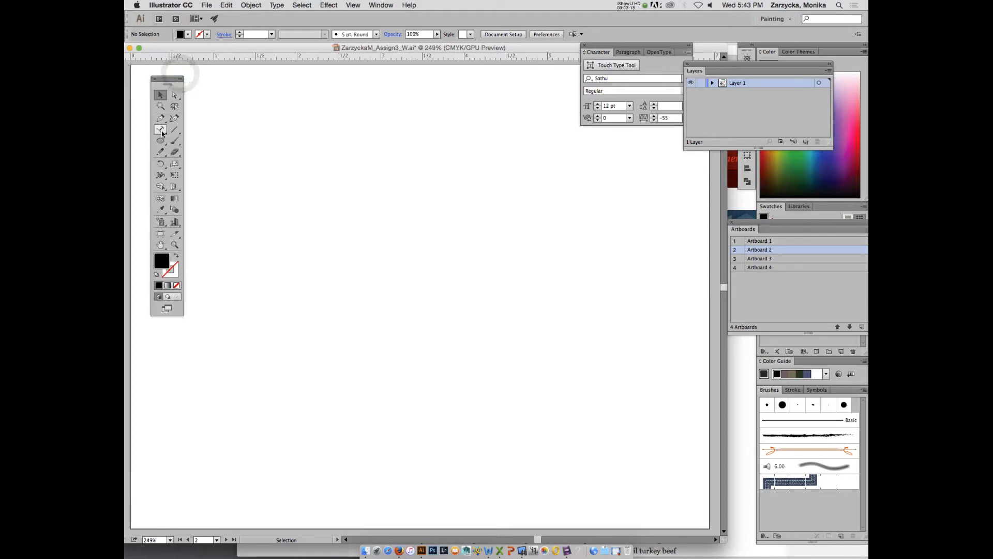
left_click(160, 129)
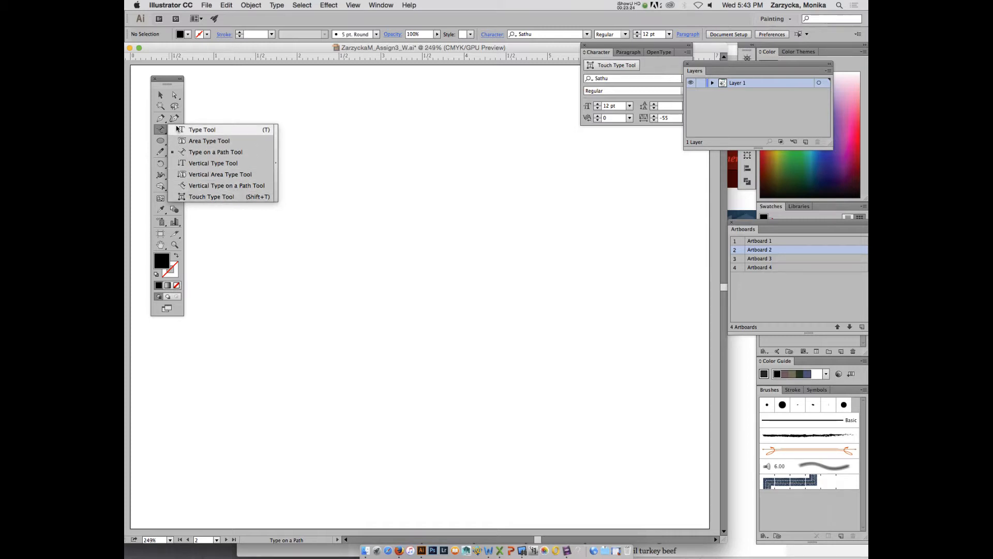
- Type the author's full name as point text near the top left of Artboard 2
left_click(162, 94)
left_click_drag(173, 78, 155, 76)
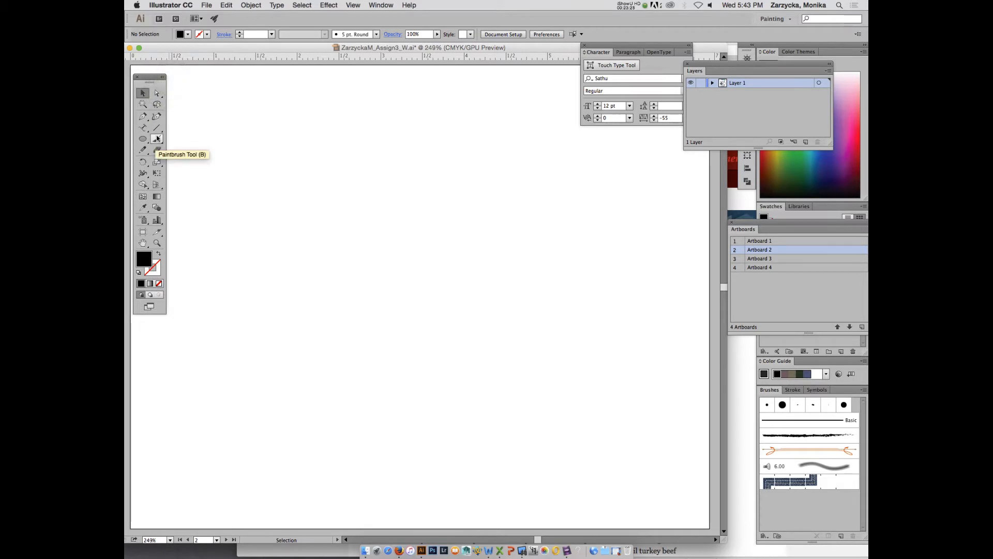
left_click(144, 128)
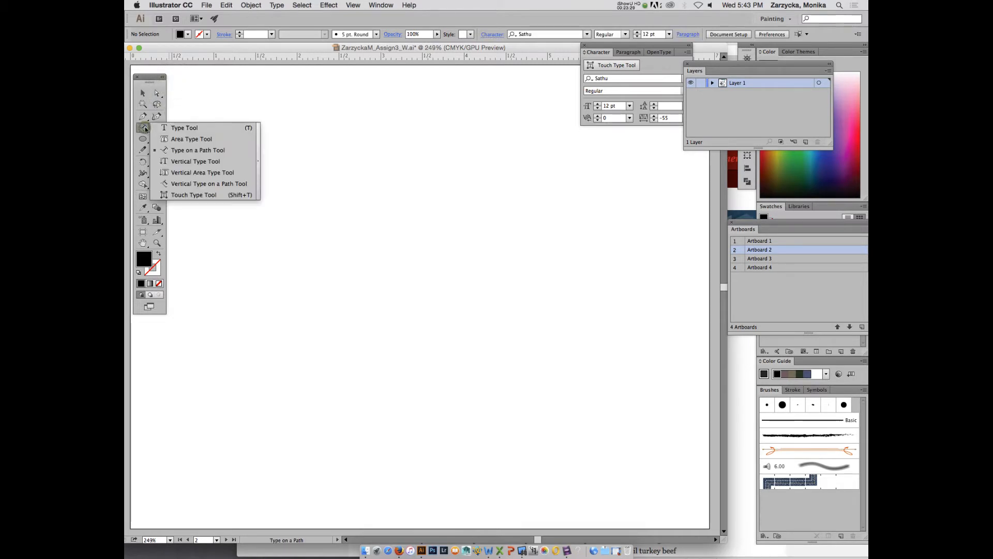
left_click(179, 130)
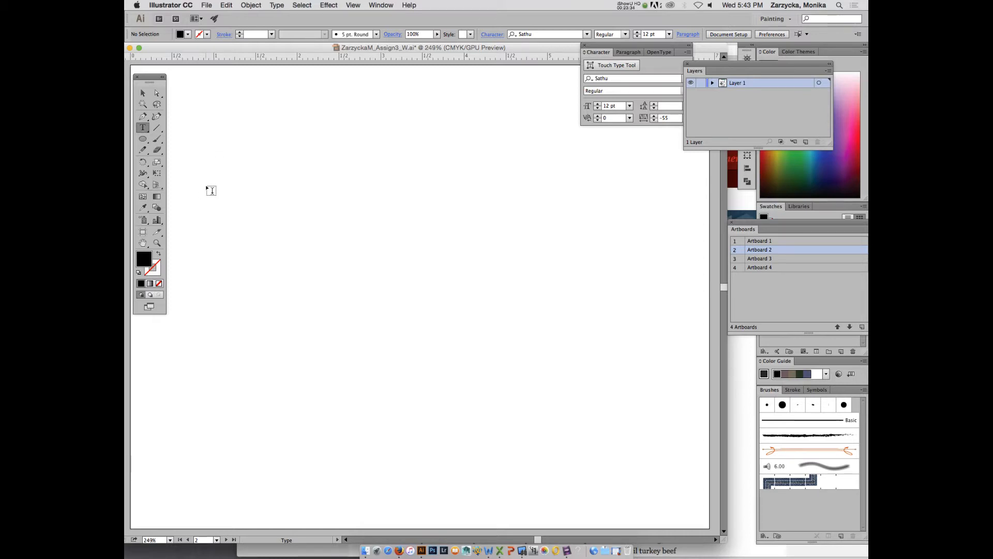
left_click(221, 161)
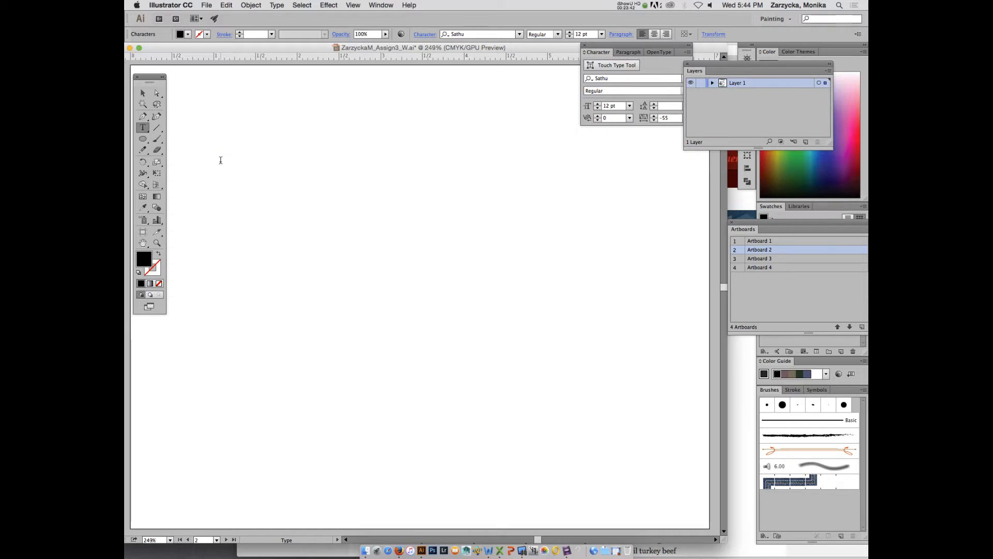
type("MOn")
type("o")
type("nika Zarzycka")
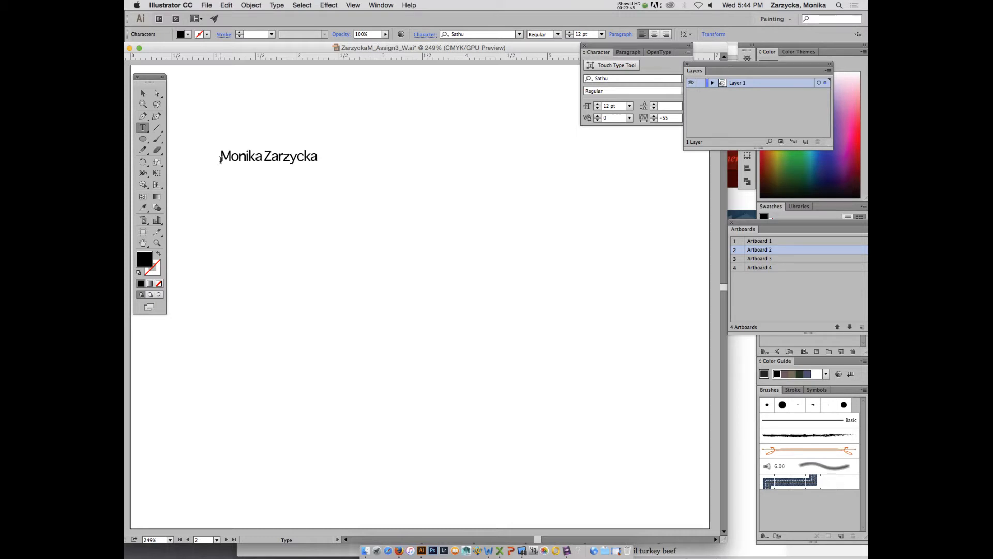
- Scale the name up to about 65.8 pt and move it near the artboard's top
left_click(143, 94)
left_click_drag(317, 166, 583, 270)
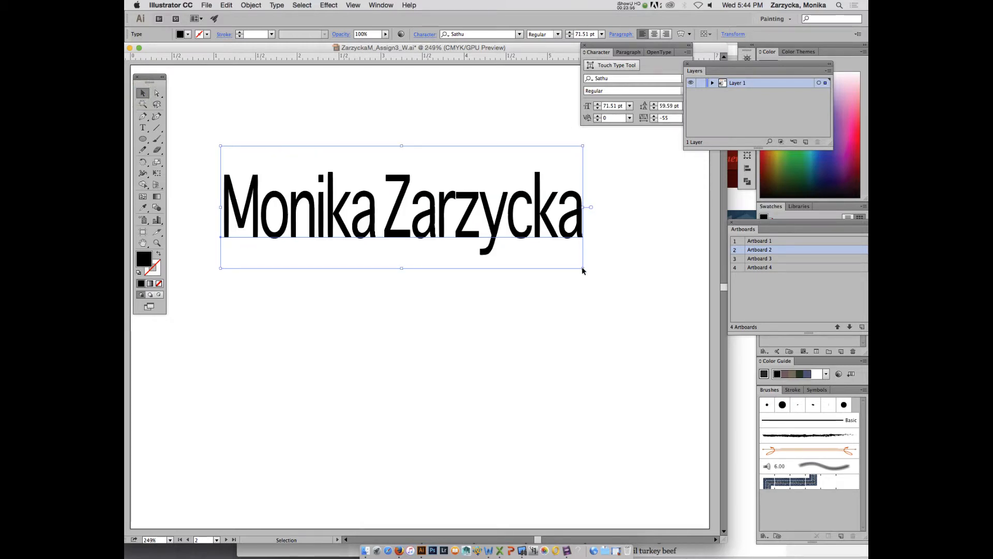
key("super+z")
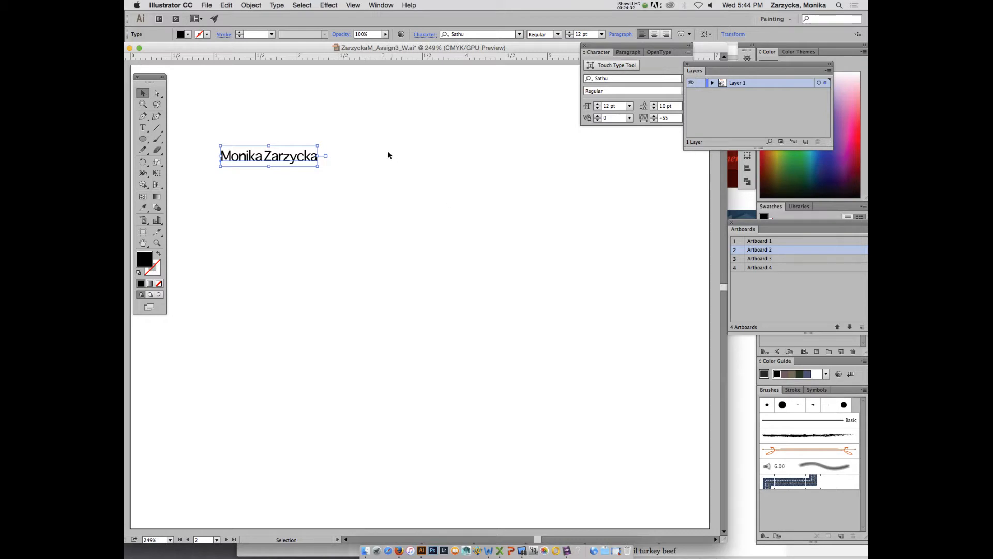
left_click_drag(318, 167, 593, 260)
left_click_drag(484, 204, 469, 175)
left_click(189, 98)
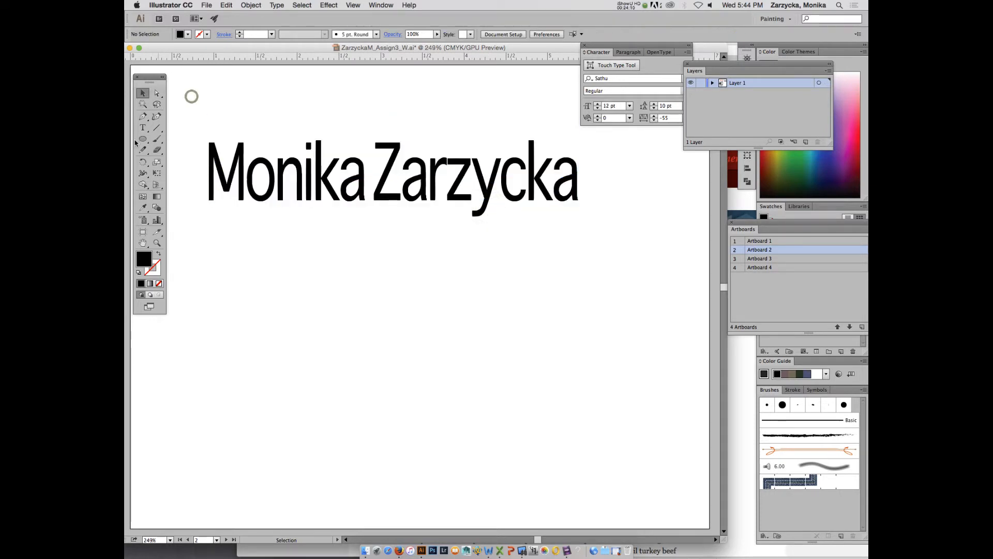
- Add a small text area with the first name below the large name and move it
left_click(142, 127)
left_click_drag(225, 249, 580, 339)
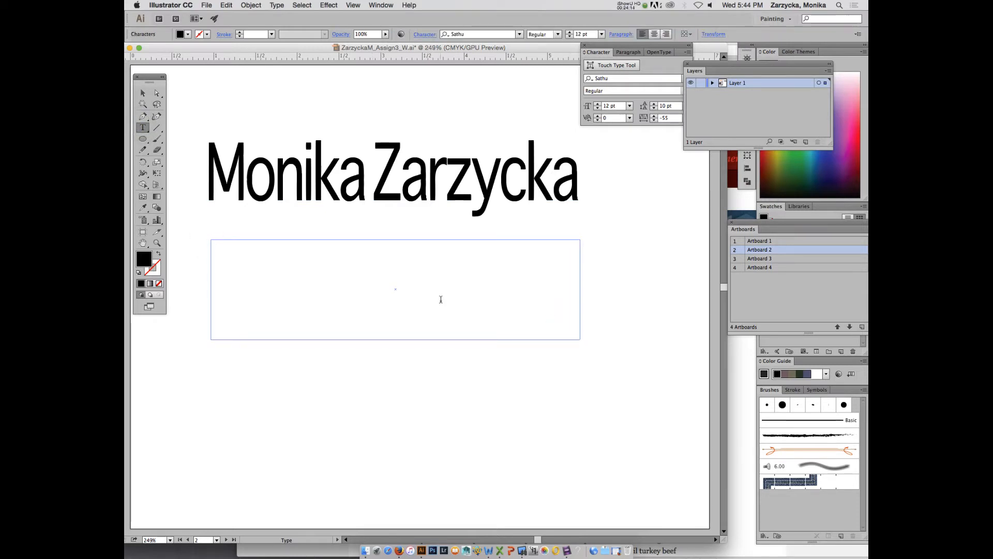
type("Monika Zarzycka")
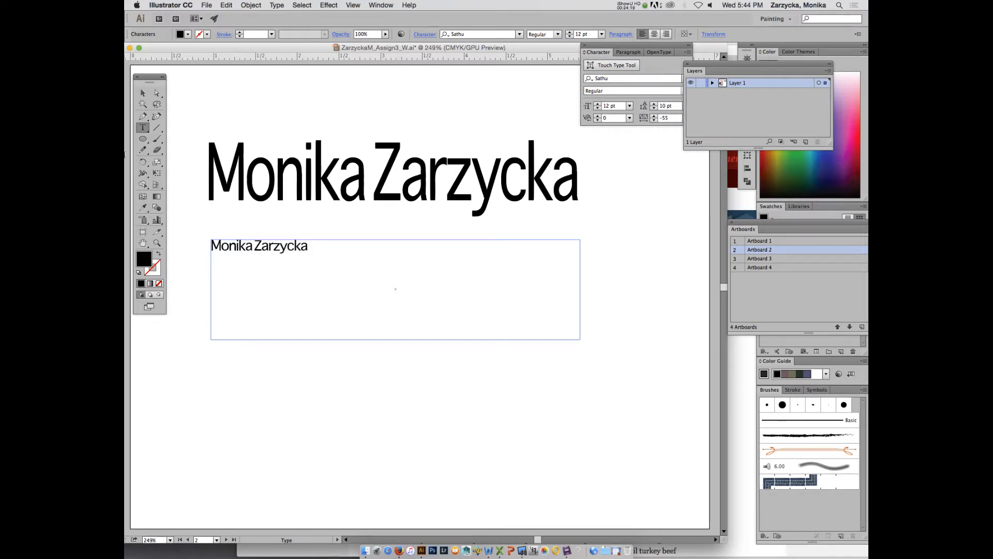
left_click(143, 93)
left_click_drag(577, 338, 635, 389)
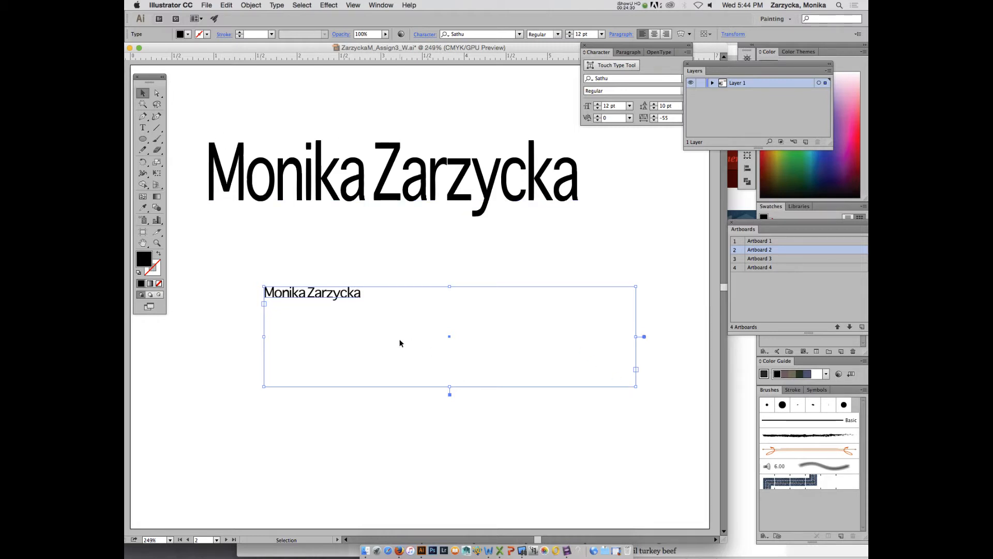
- Delete the small duplicate text box, leaving only the large name selected
key("Delete")
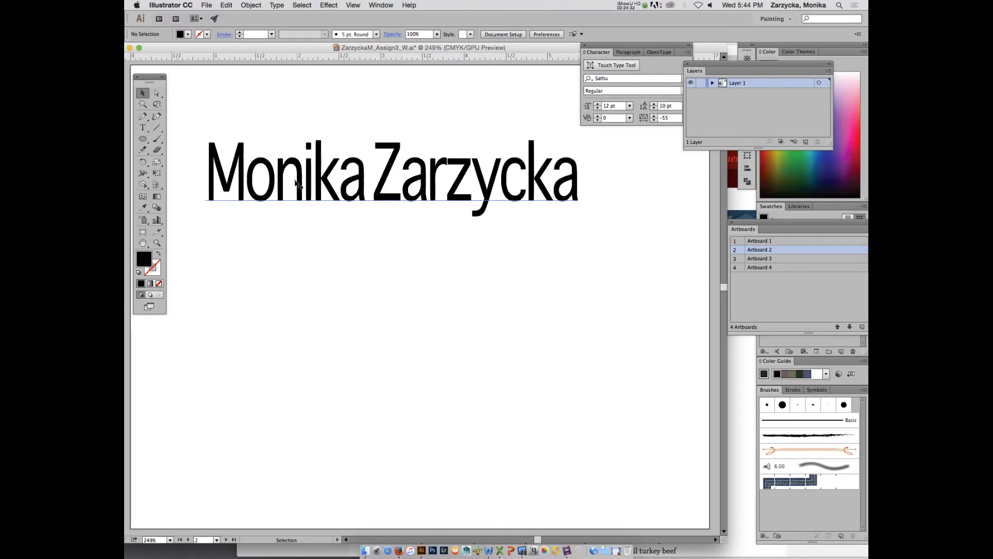
left_click(294, 180)
left_click_drag(142, 127, 195, 197)
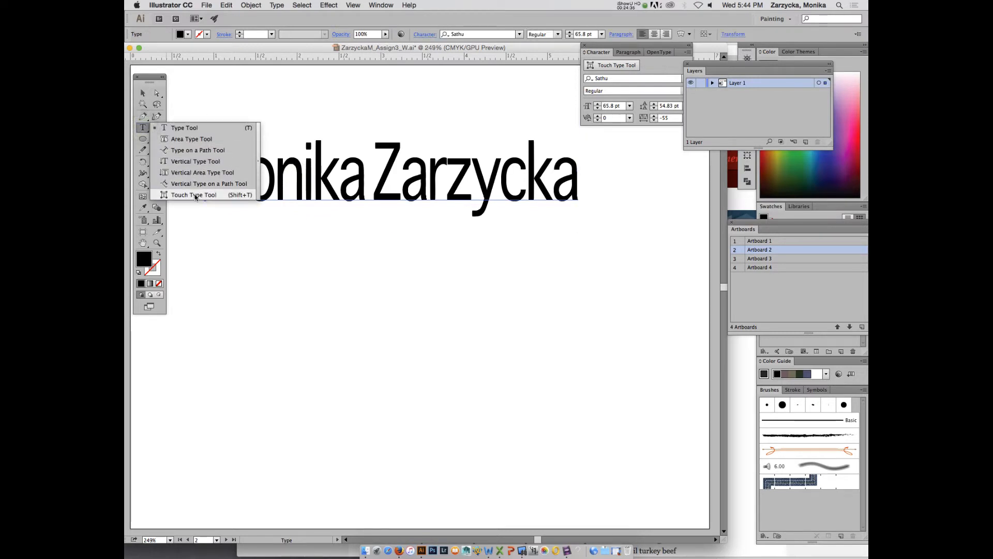
- With Touch Type, enlarge the M and squash the o to about 73% height
left_click(194, 194)
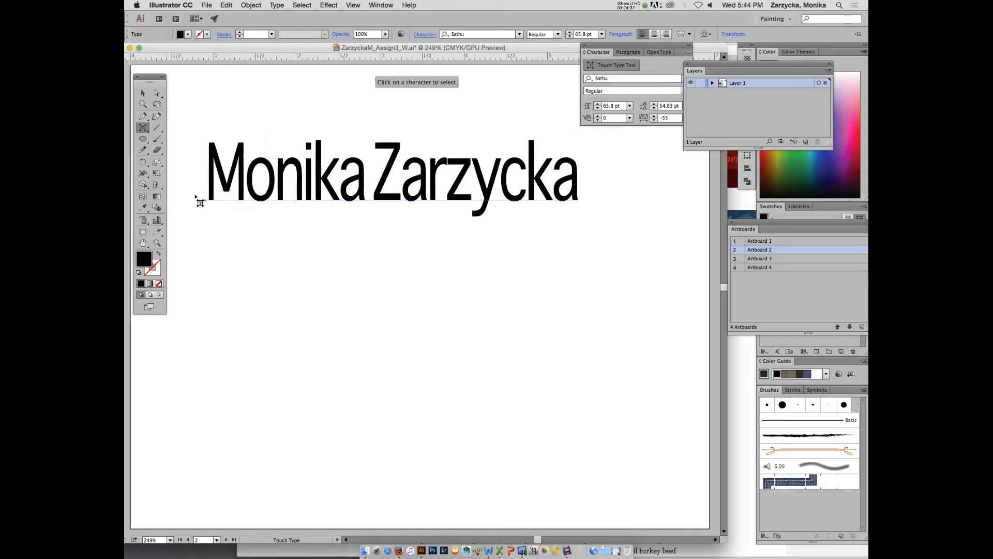
left_click(239, 151)
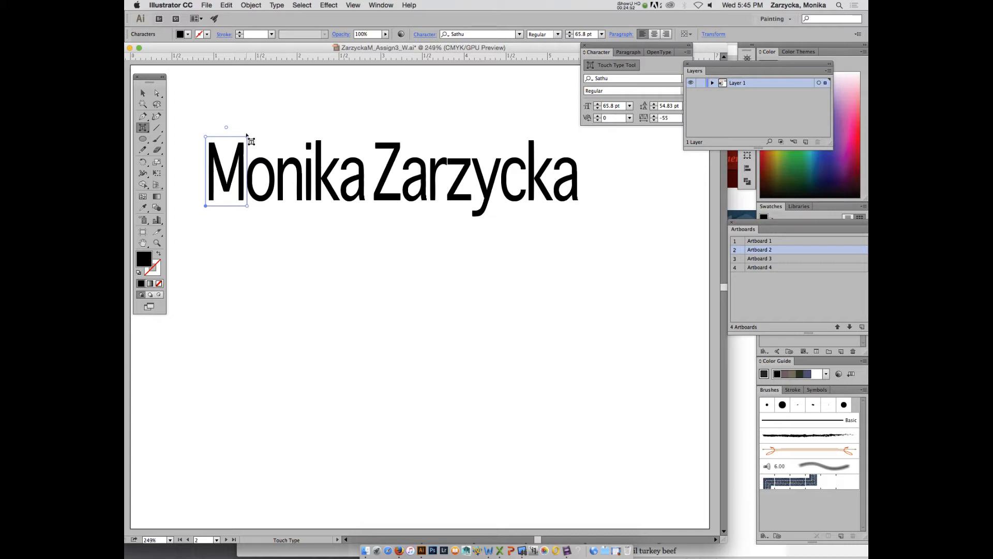
left_click_drag(249, 136, 269, 103)
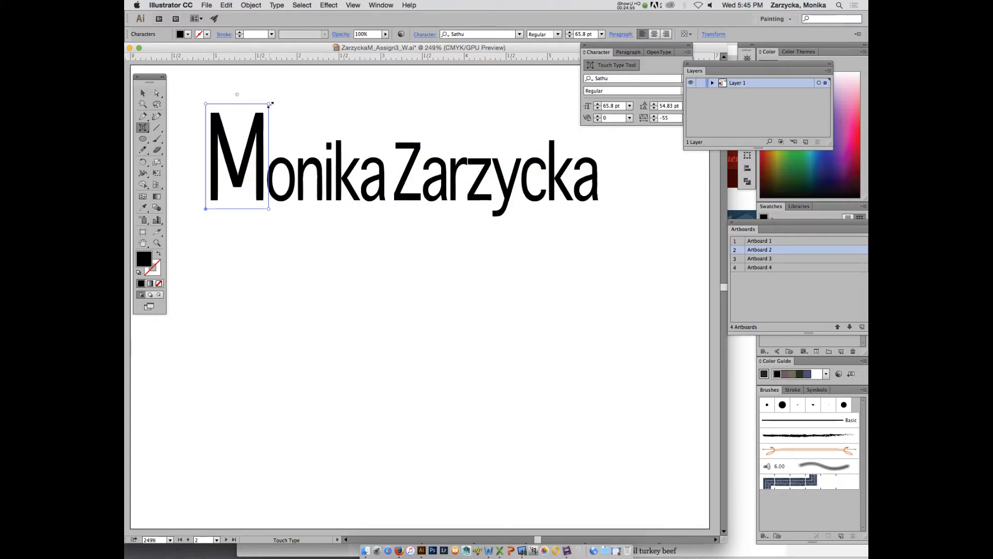
left_click(283, 164)
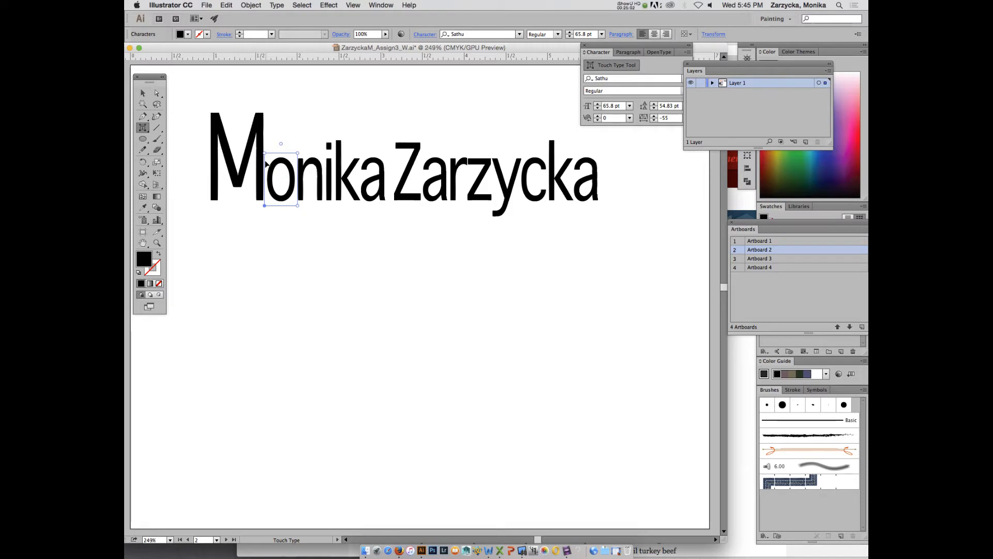
left_click_drag(265, 154, 295, 163)
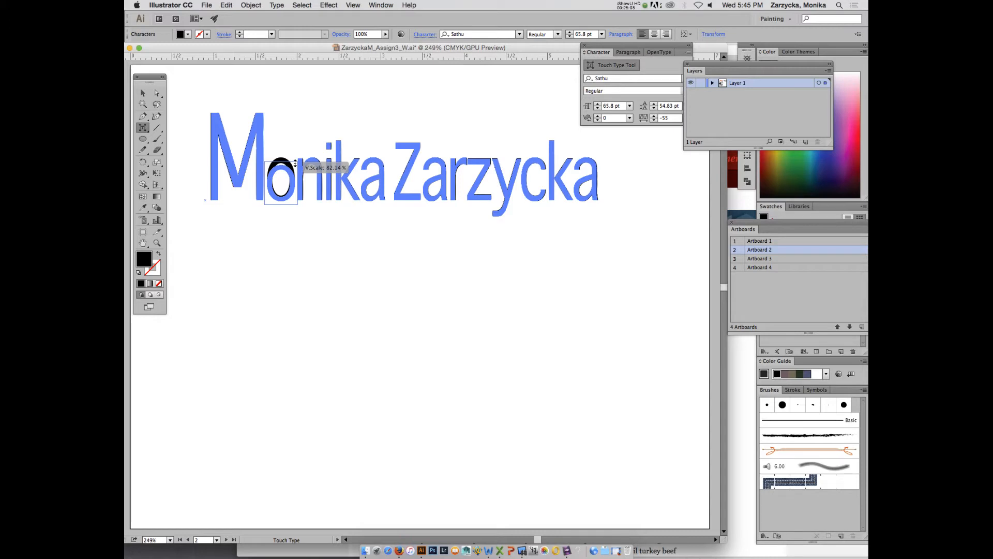
left_click_drag(295, 163, 294, 168)
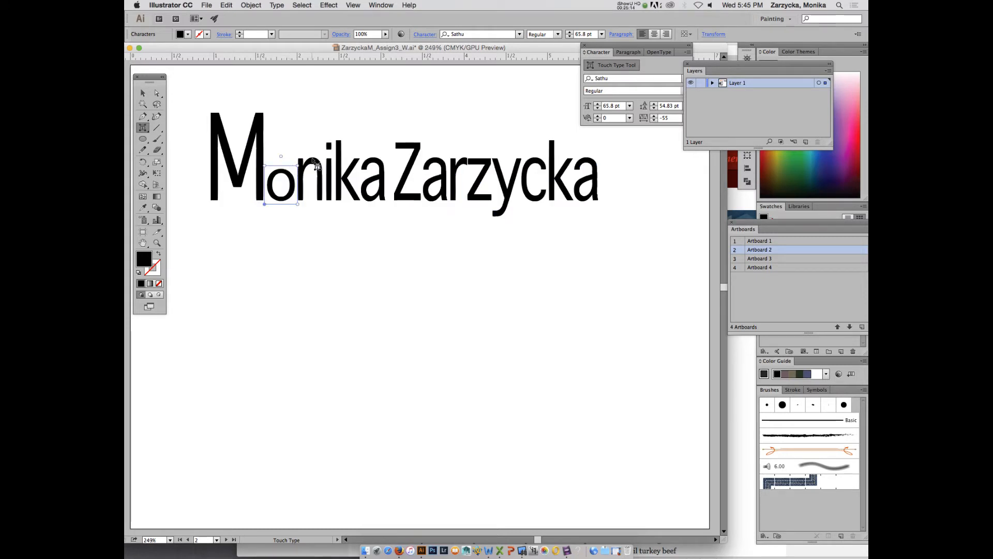
- Rotate the n about 100 degrees and lower it below the baseline
left_click(313, 166)
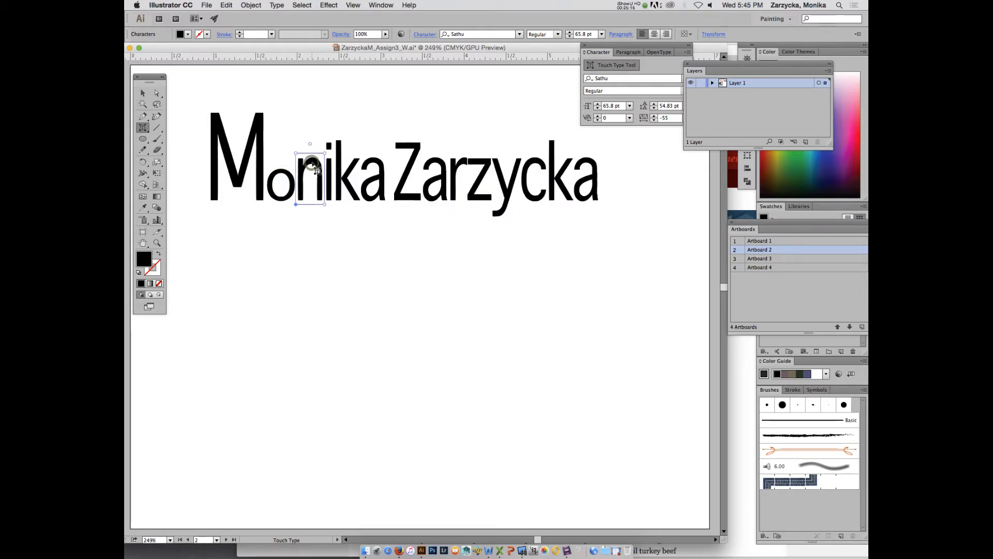
left_click_drag(310, 143, 275, 180)
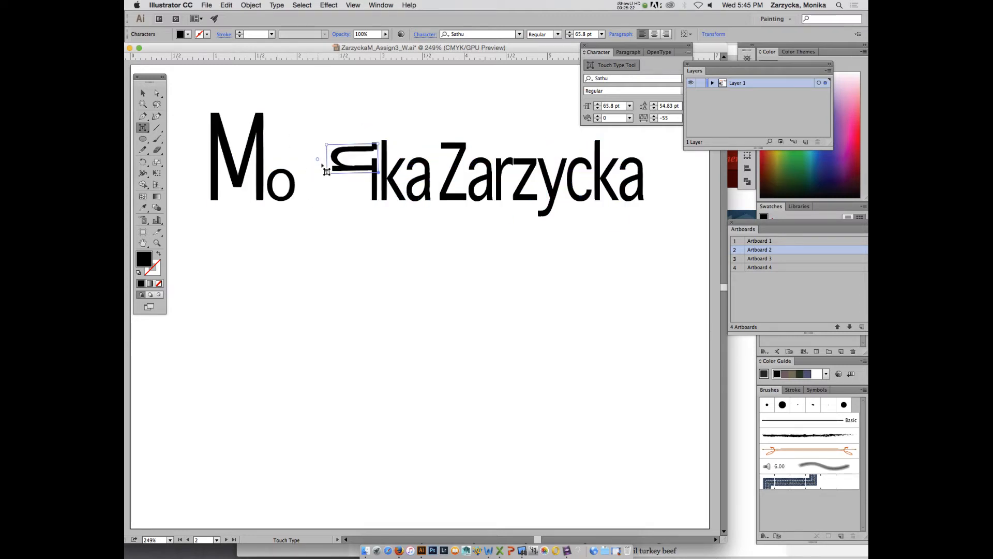
left_click_drag(340, 150, 284, 178)
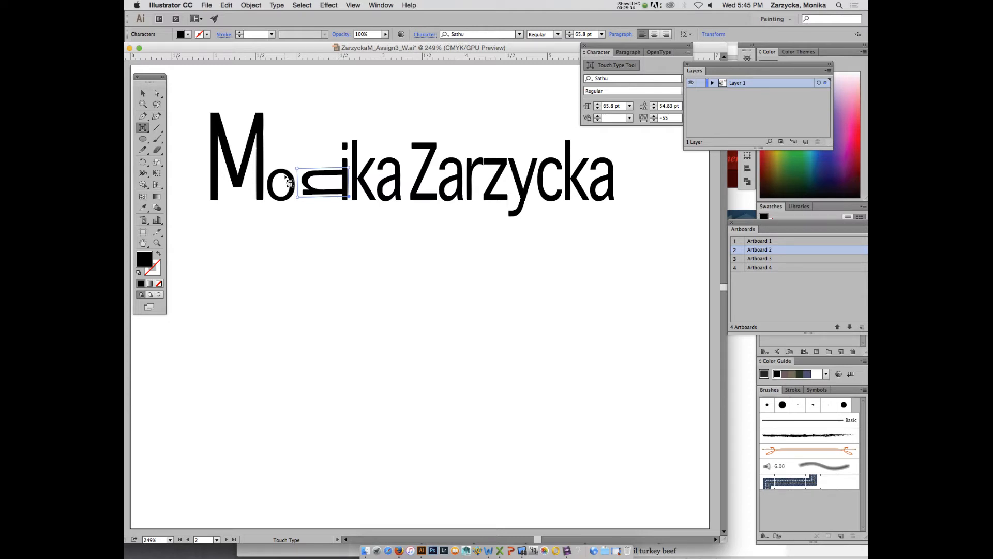
left_click_drag(312, 171, 313, 175)
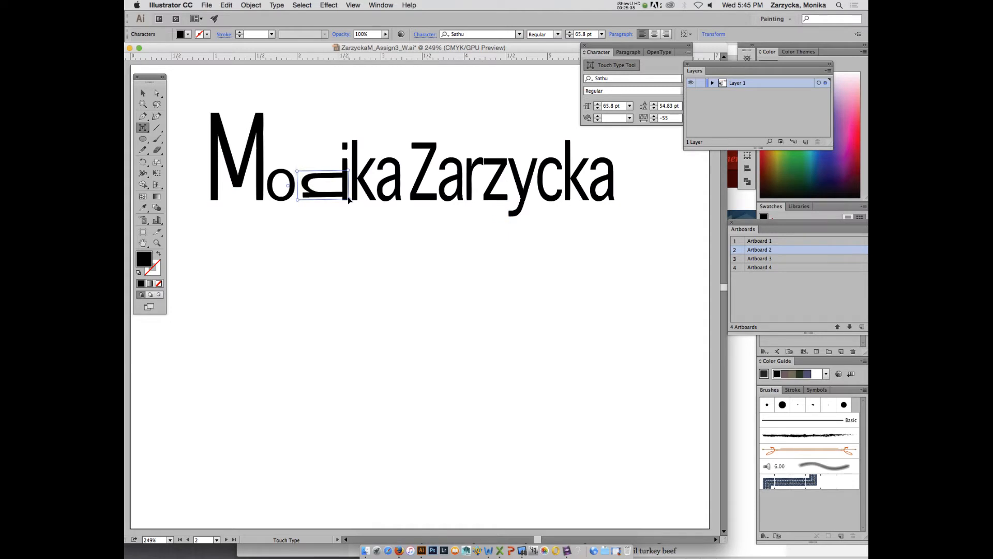
left_click(346, 164)
- Widen the i to about 253%, shift it left, and nudge the k's baseline
left_click_drag(344, 163, 352, 166)
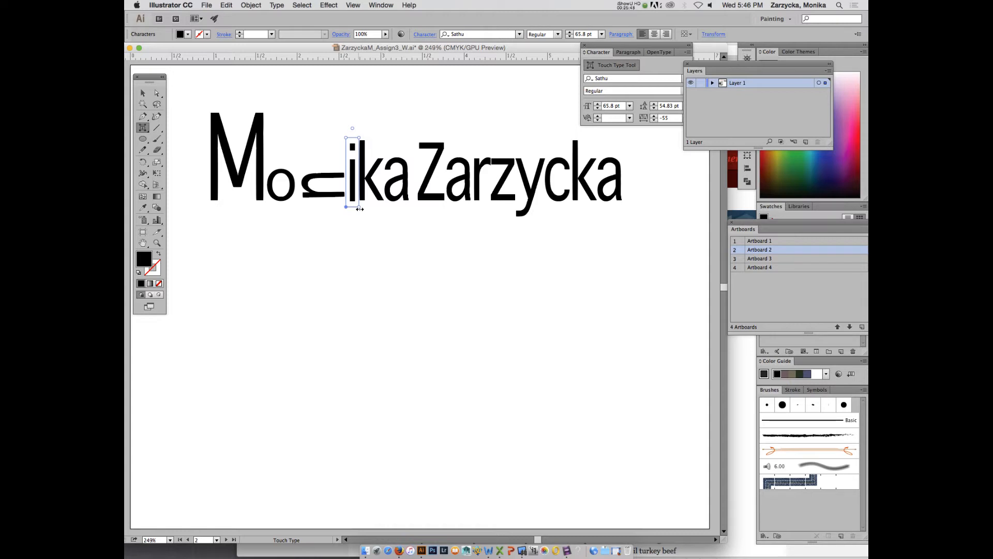
left_click_drag(359, 210, 375, 221)
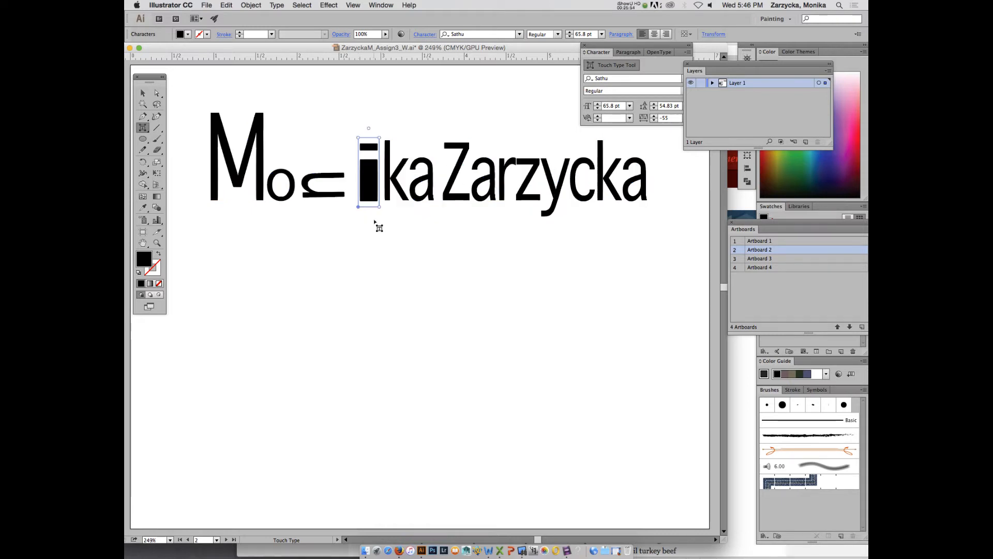
left_click_drag(366, 158, 355, 169)
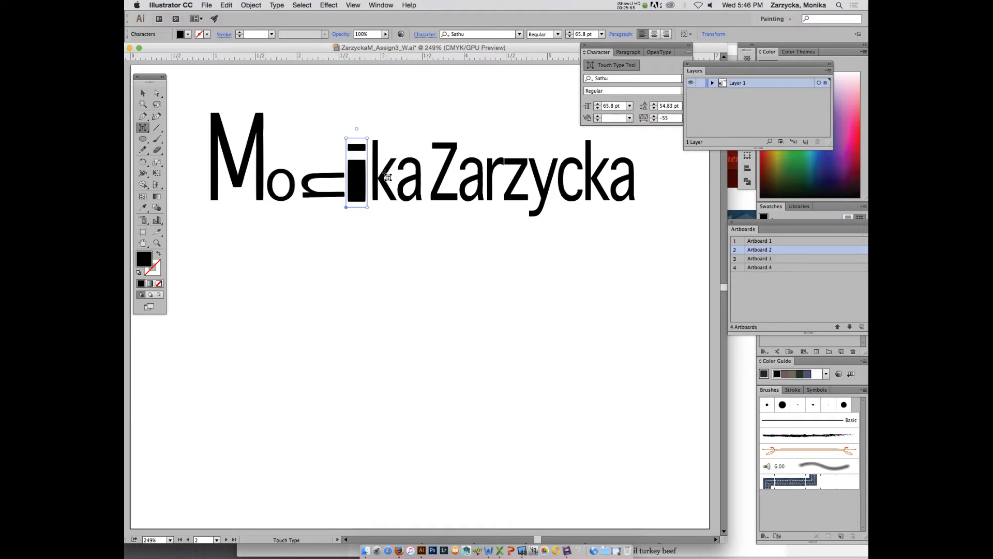
left_click(380, 180)
left_click(381, 180)
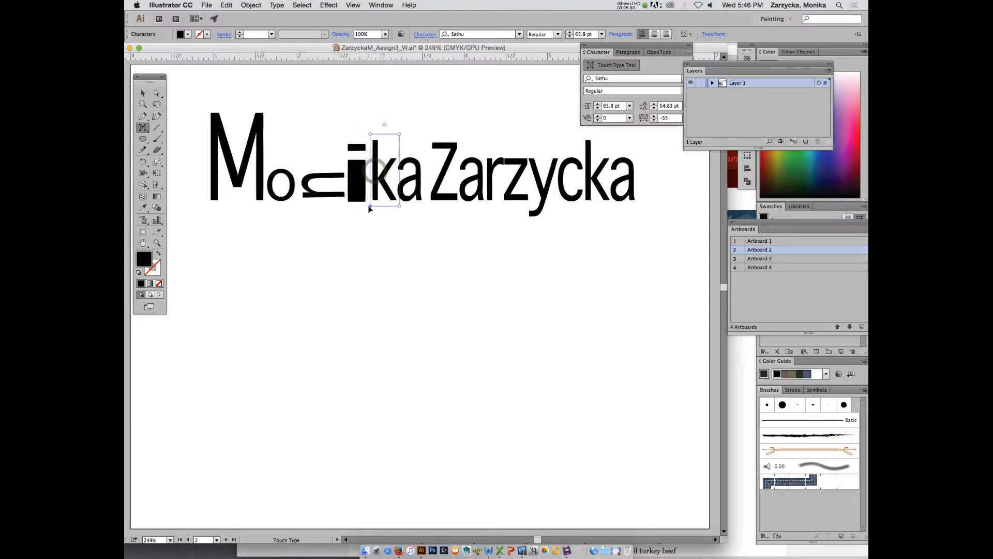
mouse_move(370, 207)
left_mouse_down()
mouse_move(376, 179)
mouse_move(371, 209)
left_mouse_up()
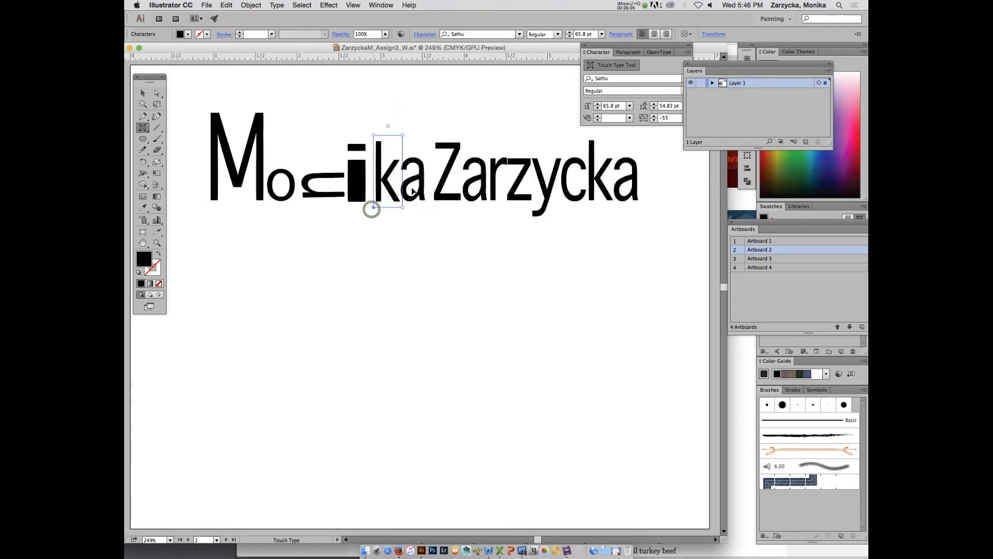
- Narrow the first name's a to about 70%; rotate the surname's a about 90° and lower it
left_click(414, 186)
left_click_drag(427, 205, 422, 204)
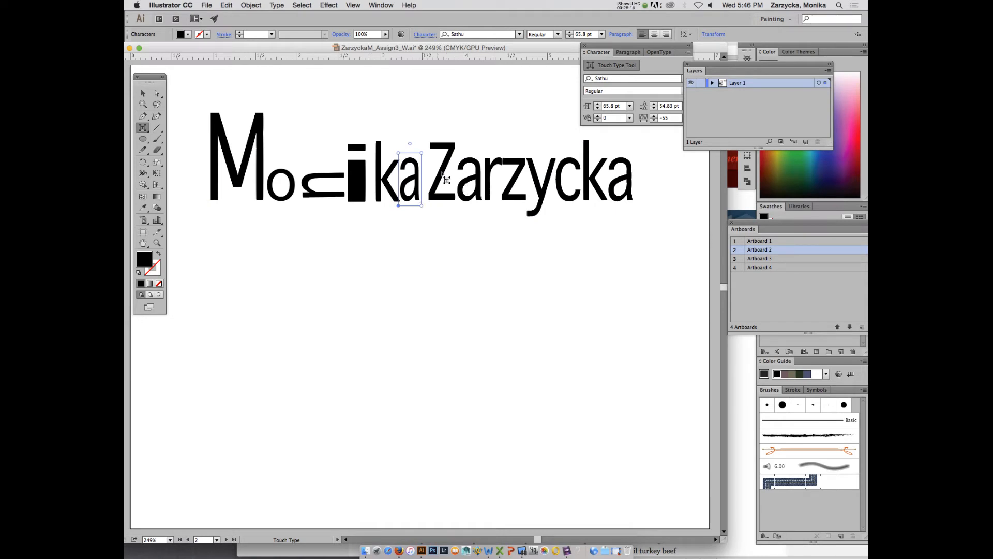
left_click(476, 184)
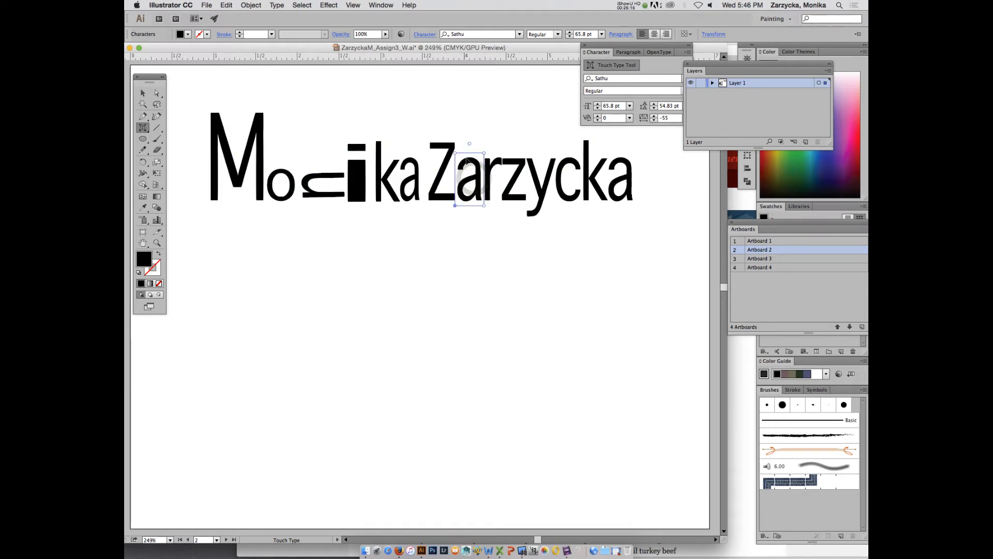
left_click_drag(469, 143, 452, 176)
left_click_drag(509, 158, 473, 181)
- Stretch the z about twice as tall, lower the y, and drop the n further
left_click(525, 160)
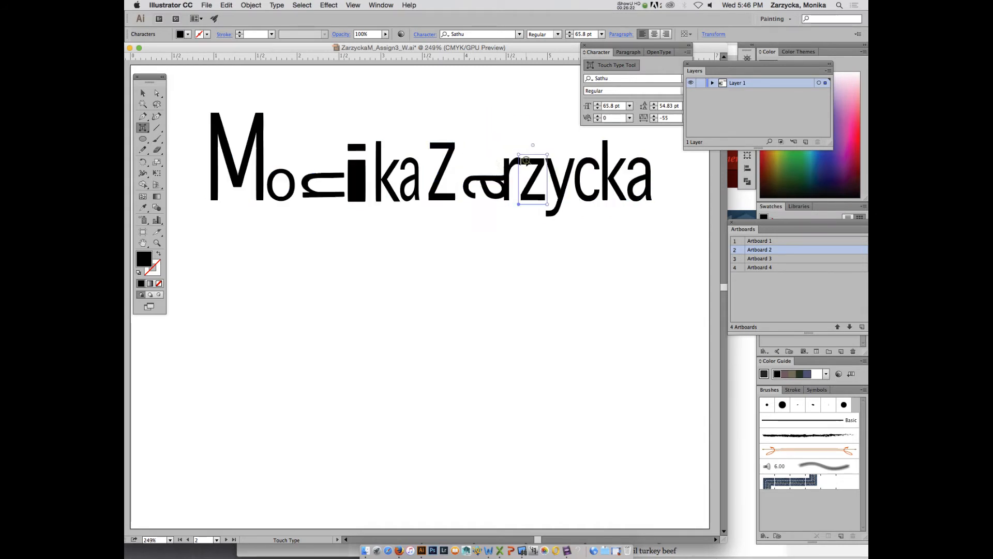
left_click_drag(519, 154, 500, 103)
left_click(561, 189)
left_click_drag(561, 188, 564, 216)
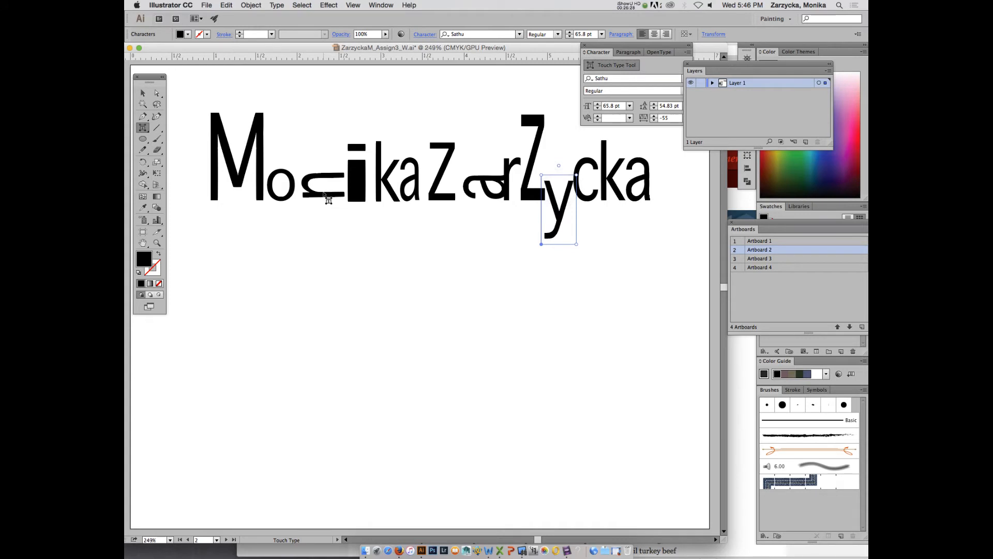
left_click(325, 197)
left_click_drag(325, 196, 318, 213)
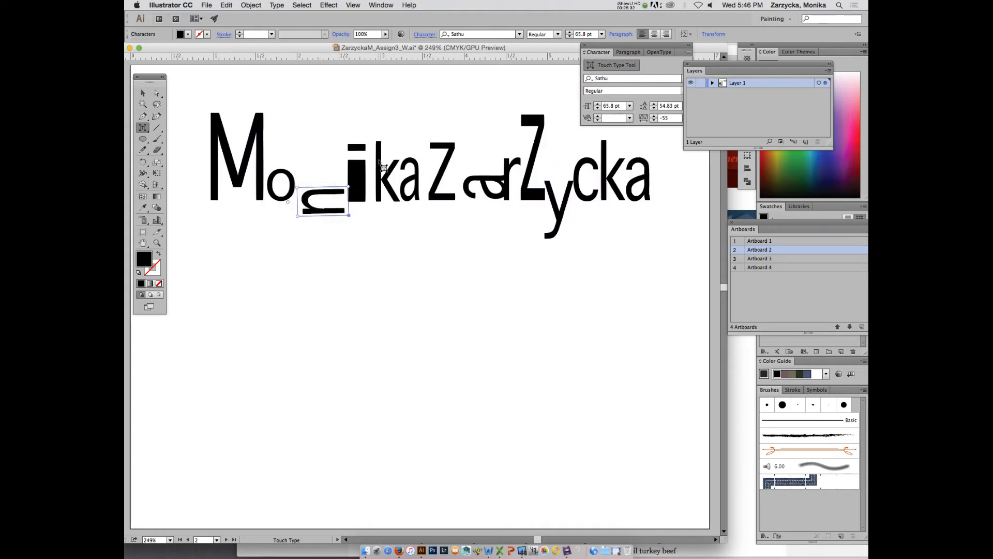
- Raise the k above the baseline and drop the first name's a lower
left_click(281, 171)
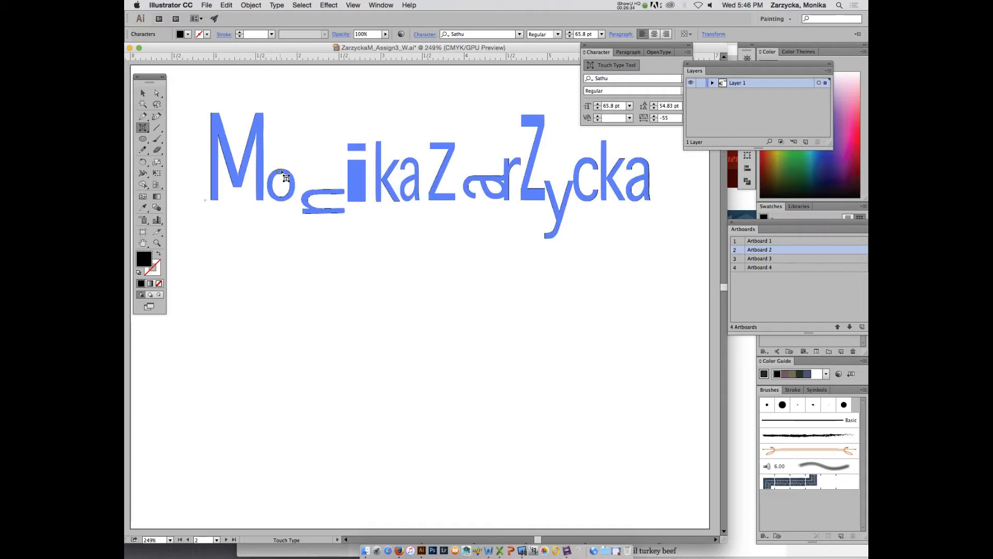
left_click(283, 172)
left_click(283, 172)
left_click(309, 197)
left_click(379, 170)
left_click_drag(390, 171, 388, 162)
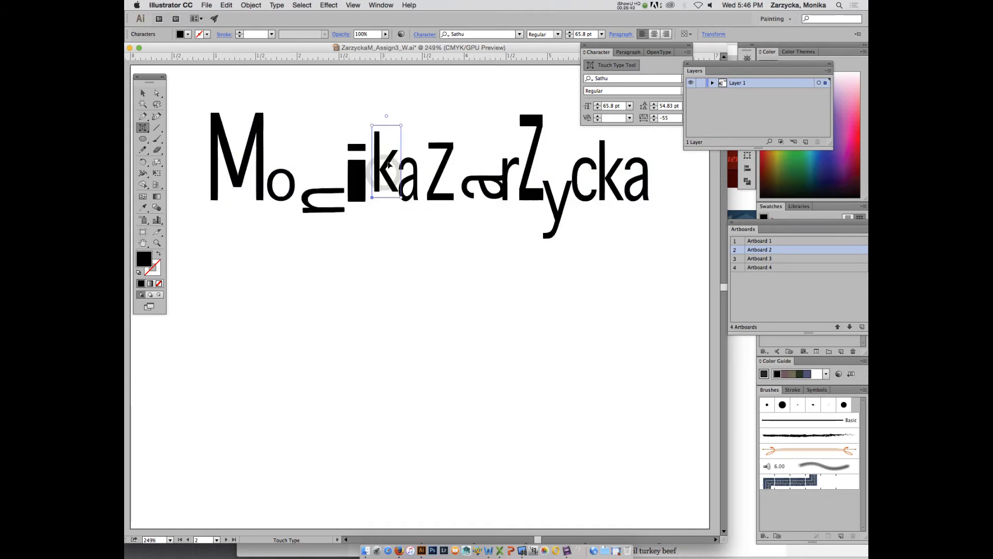
left_click(414, 182)
left_click_drag(414, 182, 414, 203)
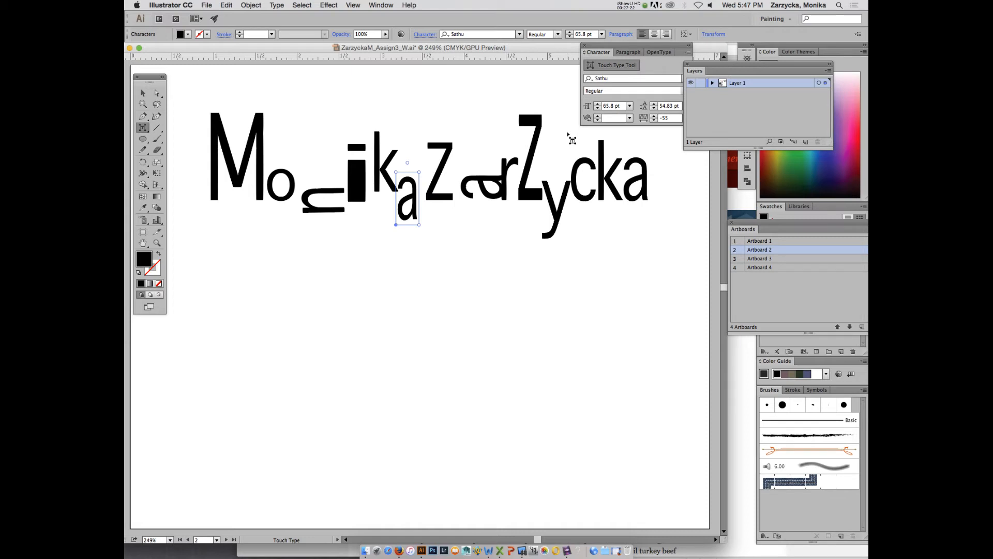
- Shift the document window slightly right and swap the Touch Type Tool for the Type Tool
scroll(528, 204, "down", 1)
left_click_drag(314, 48, 350, 52)
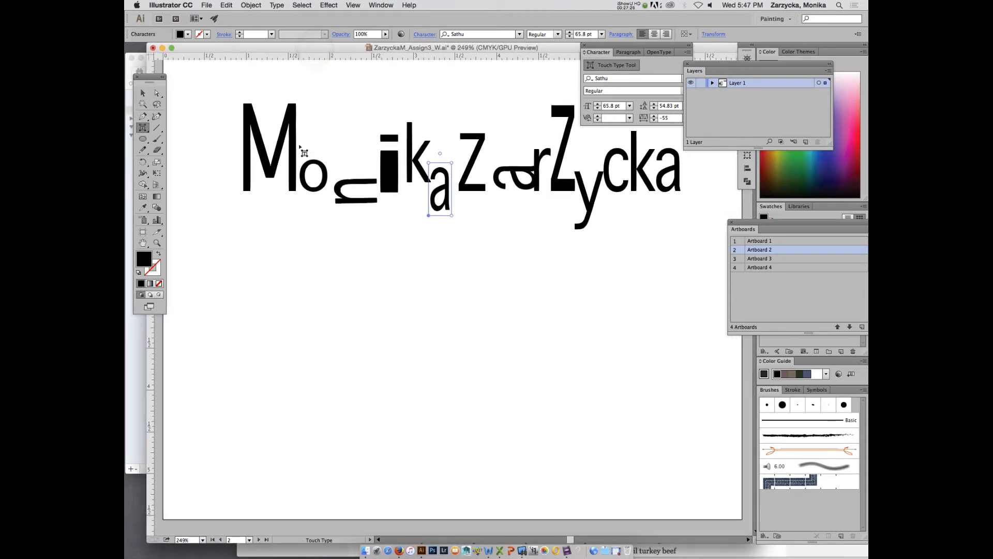
left_click(145, 129)
left_click(145, 129)
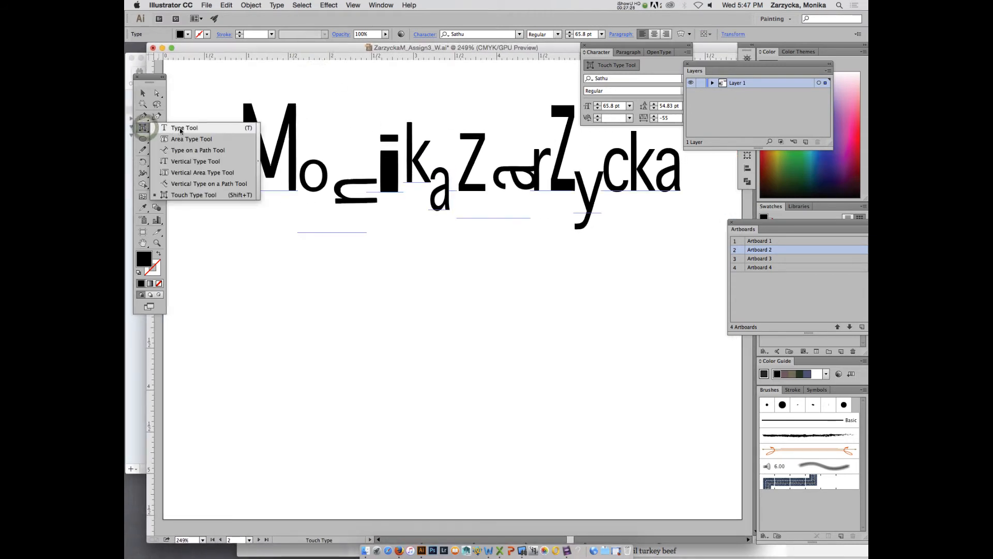
- Dock the Layers panel beside the Character panel and try Rockwell Extra Bold, undoing it on the name
left_click(168, 127)
left_click_drag(698, 66, 711, 61)
left_click_drag(642, 47, 668, 68)
left_click(711, 100)
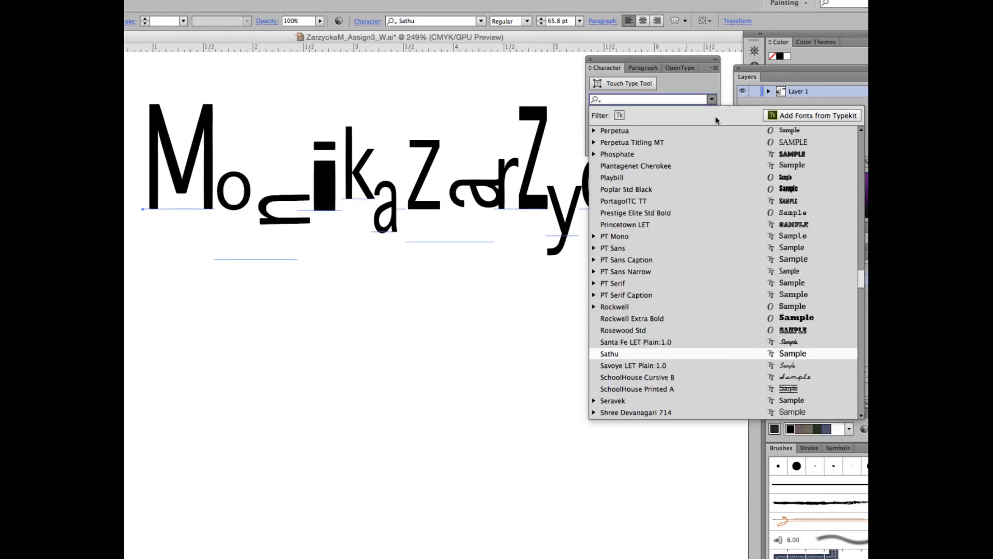
left_click(802, 321)
key("ctrl+z")
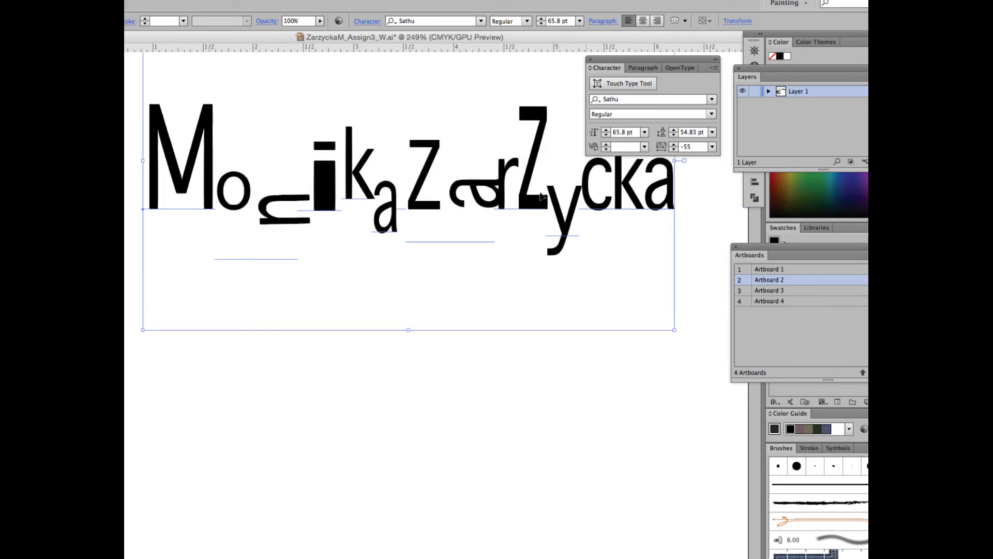
- With nothing selected, set Rockwell Extra Bold as the current font and choose the Type Tool
left_click(147, 92)
left_click(277, 297)
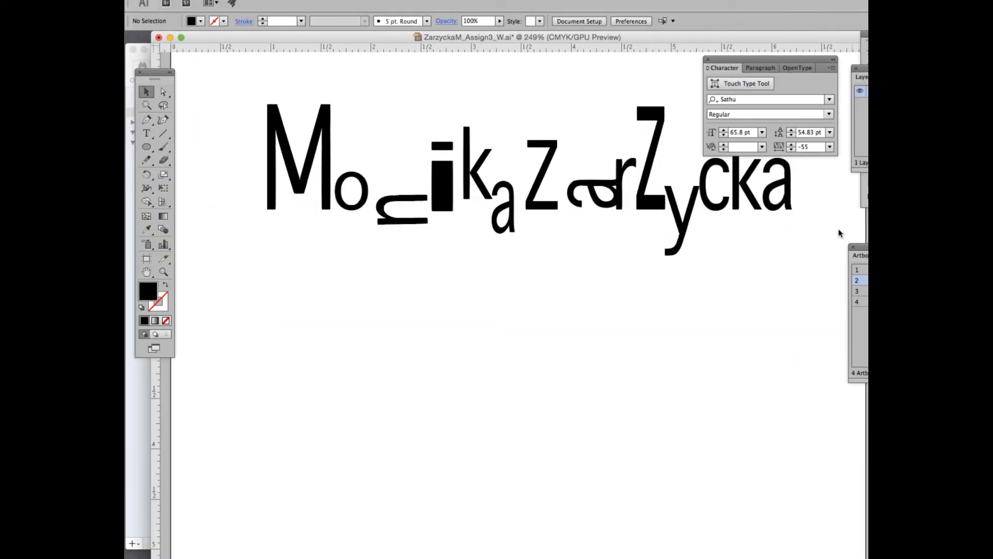
left_click(828, 98)
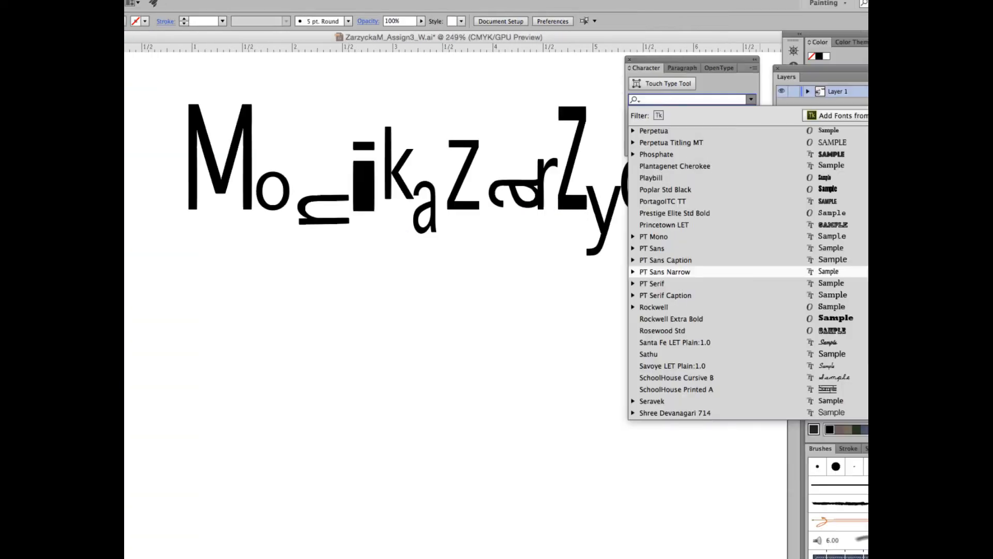
scroll(772, 347, "down", 3)
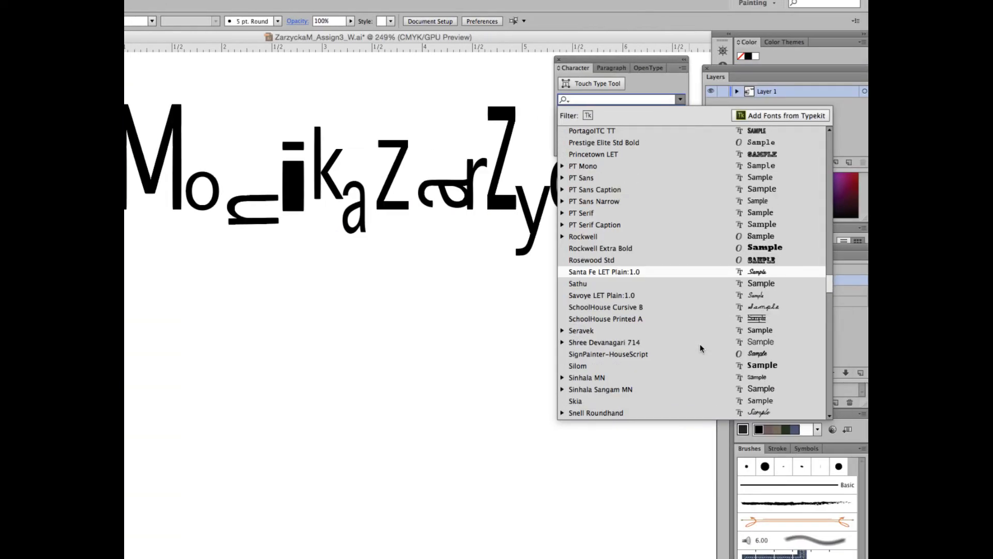
scroll(700, 348, "up", 10)
scroll(700, 348, "down", 10)
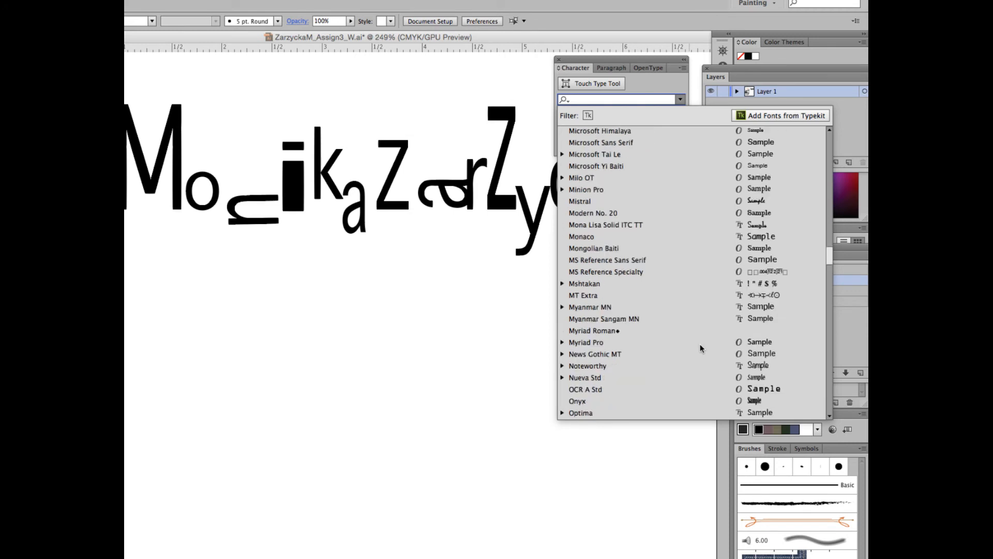
scroll(700, 348, "up", 2)
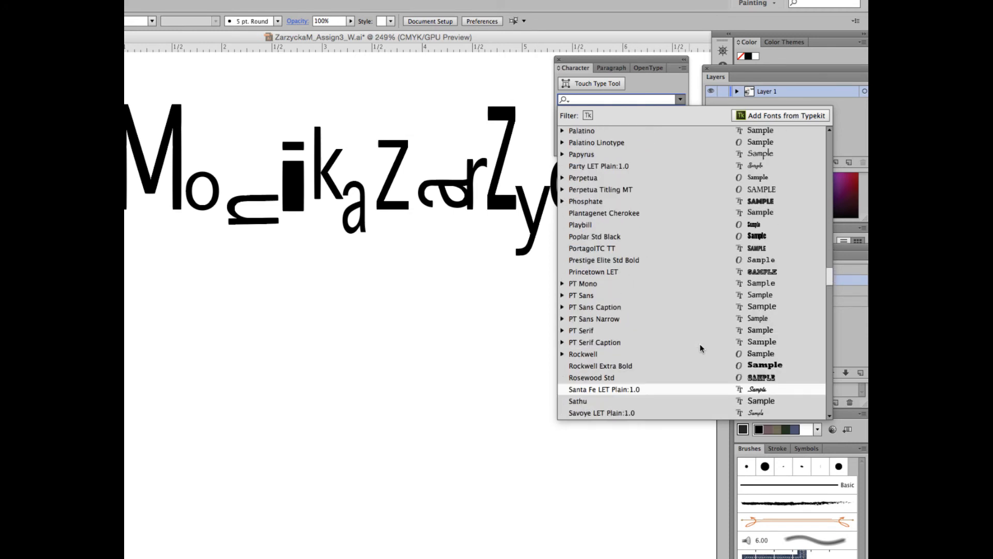
scroll(700, 348, "up", 5)
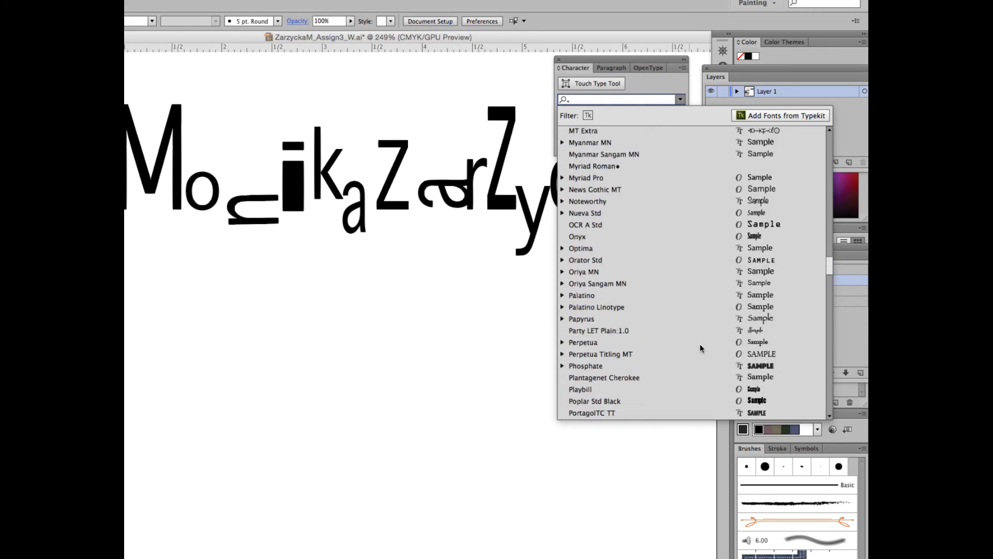
scroll(700, 348, "down", 5)
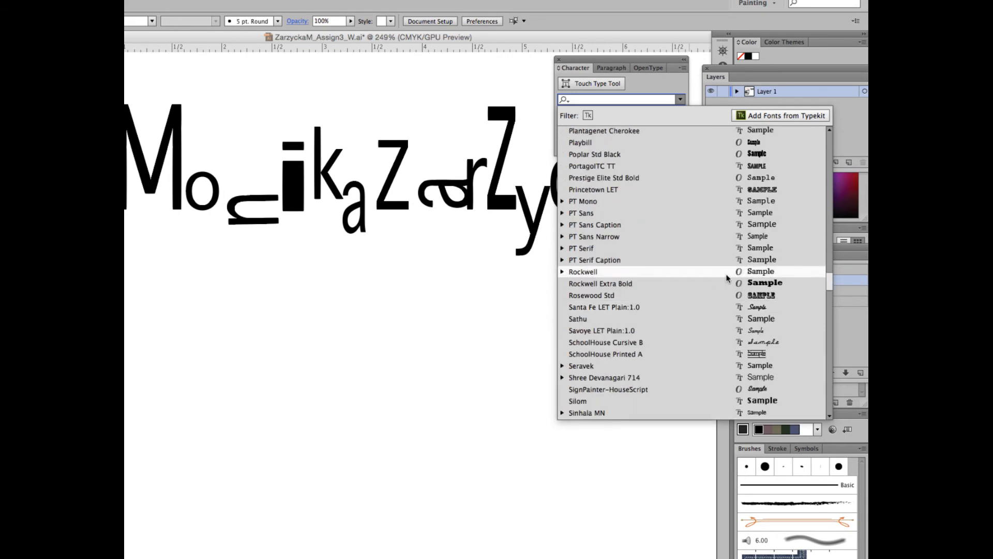
left_click(754, 285)
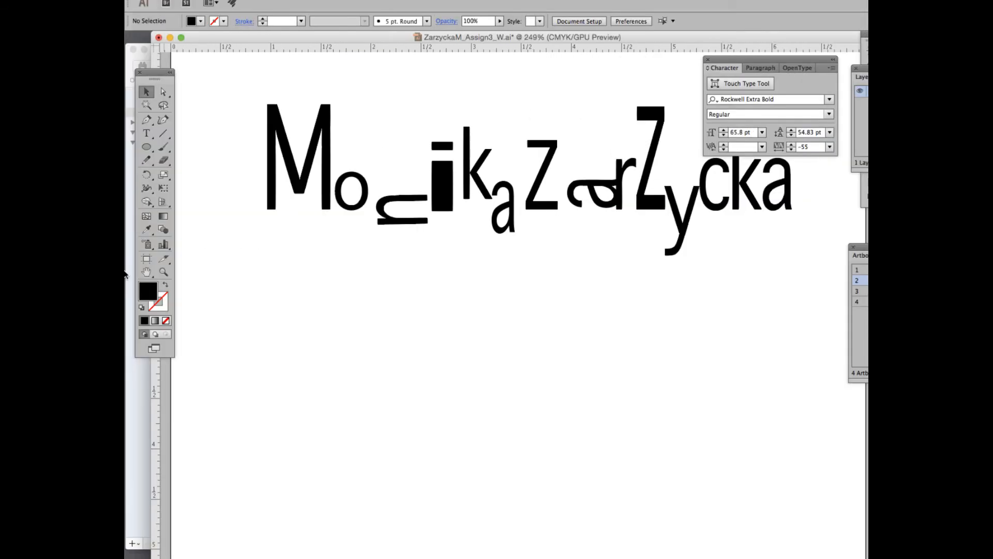
left_click(147, 133)
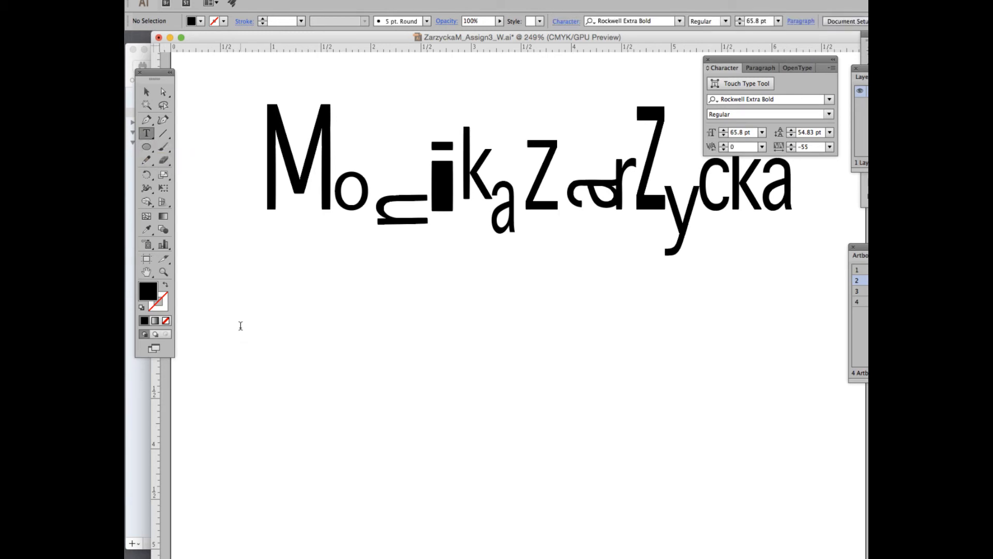
- Type 'HELLO WORLD' below the name, then size it to about 46 pt and place it under the name
left_click(242, 327)
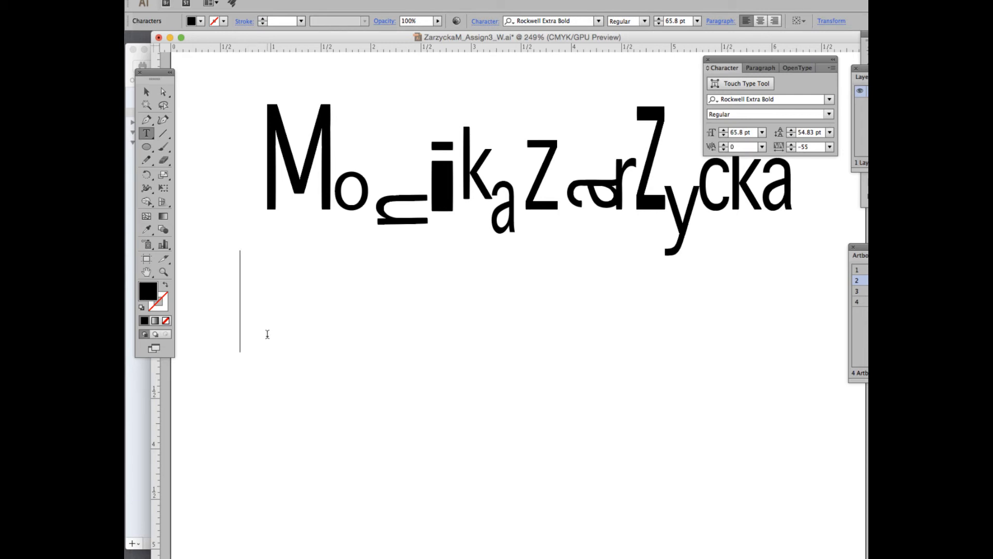
type("HEL")
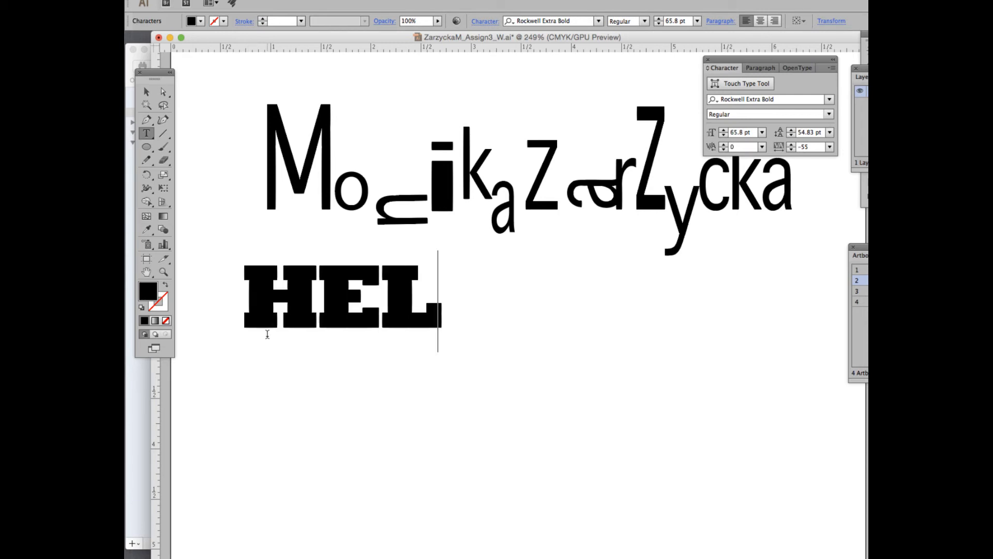
type("LO WORLD")
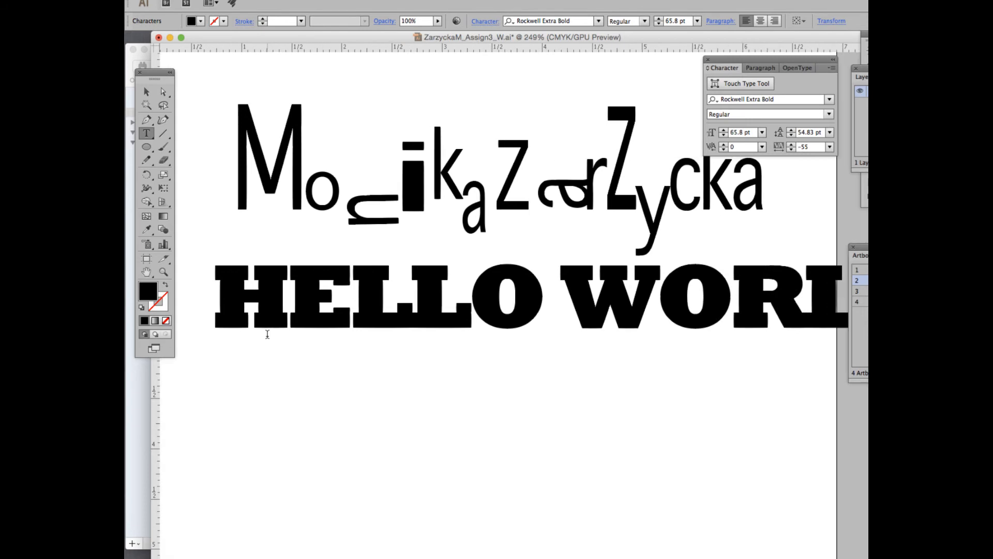
left_click(146, 91)
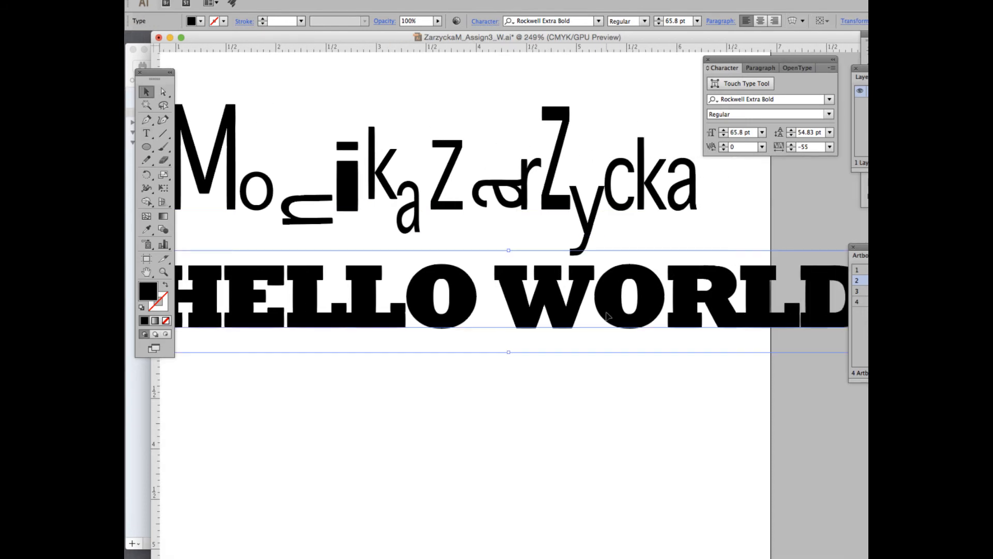
left_click_drag(746, 330, 650, 348)
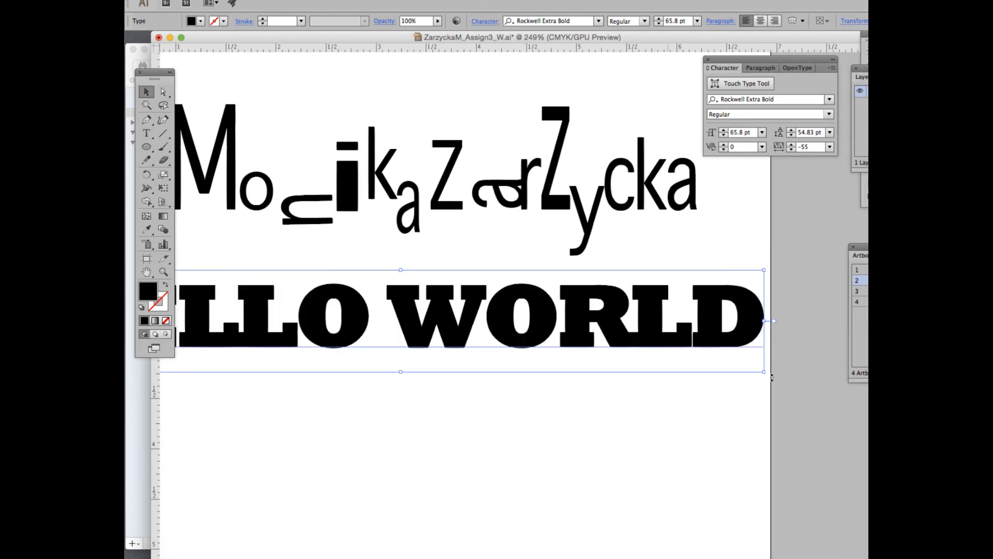
left_click_drag(763, 372, 543, 342)
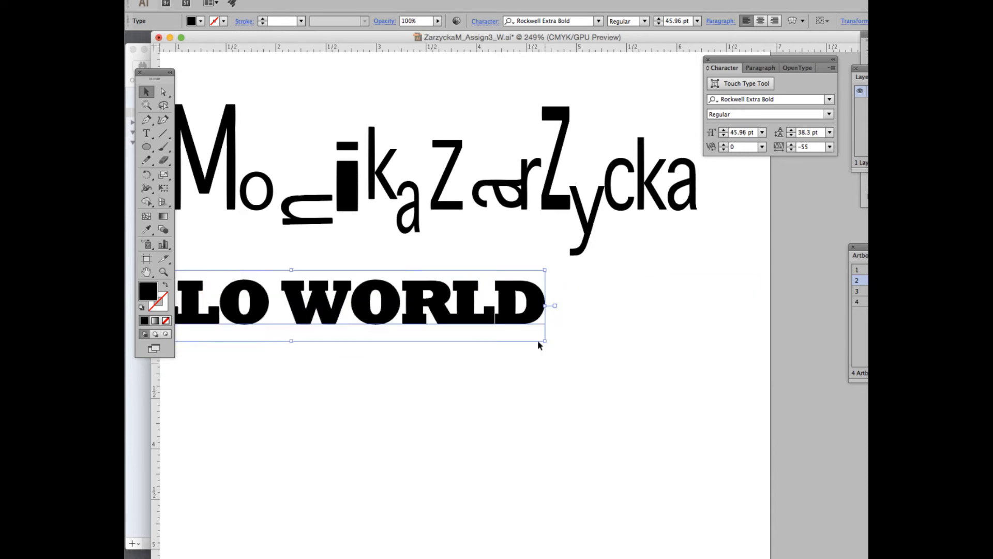
left_click_drag(522, 309, 613, 337)
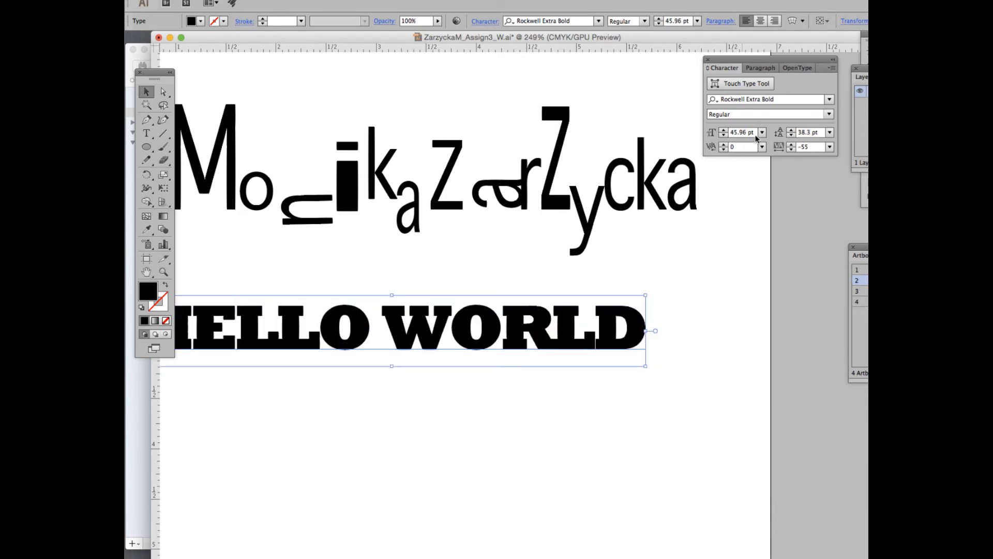
left_click_drag(326, 327, 388, 330)
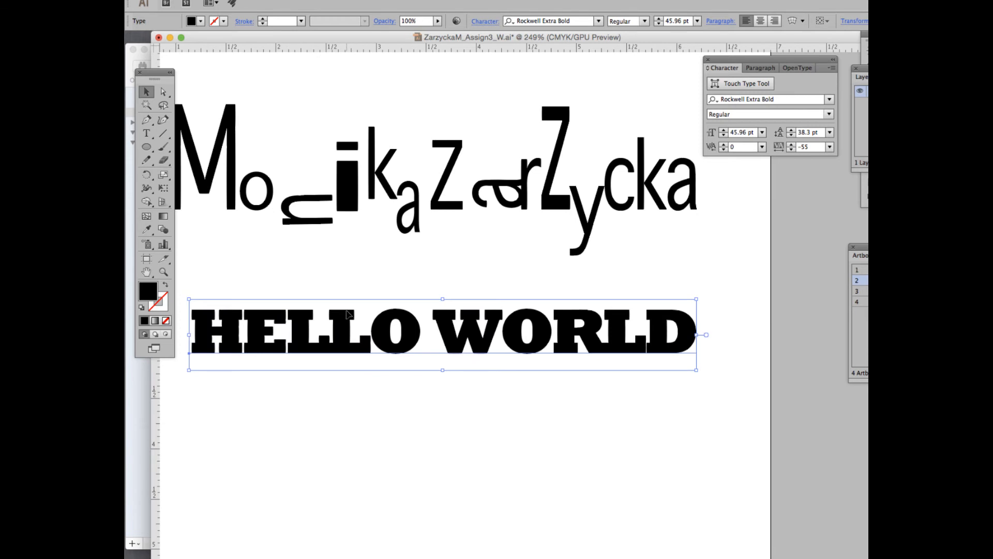
- Zoom out, scale HELLO WORLD up to about 81 pt, widen it and move it lower
key("super+minus")
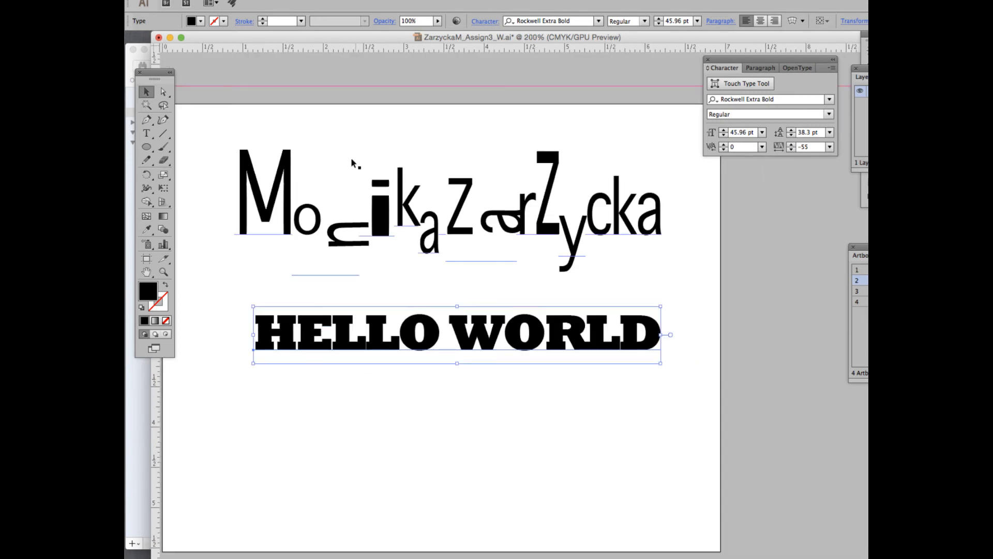
left_click_drag(333, 38, 416, 41)
key("super+minus")
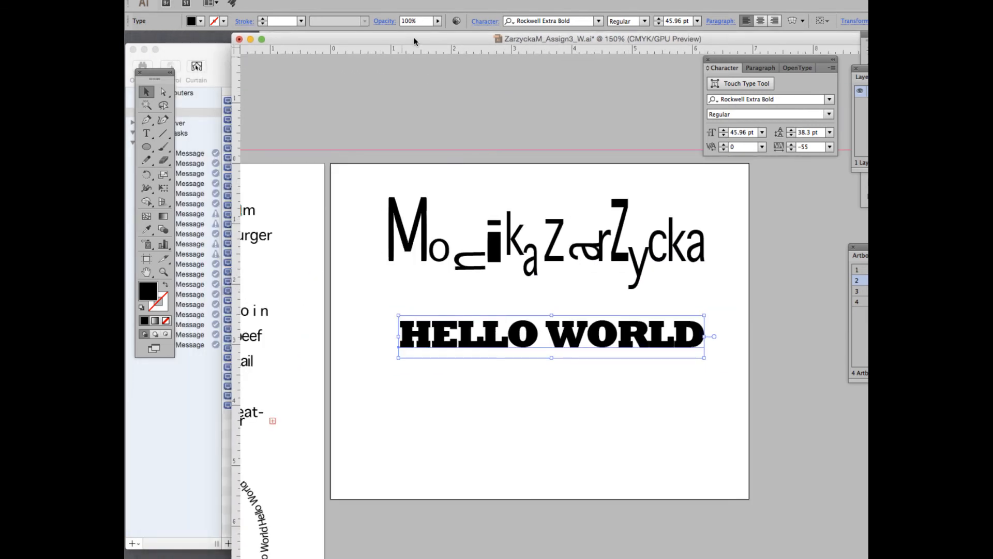
left_click_drag(398, 360, 371, 390)
left_click_drag(705, 391, 722, 390)
left_click_drag(642, 361, 638, 376)
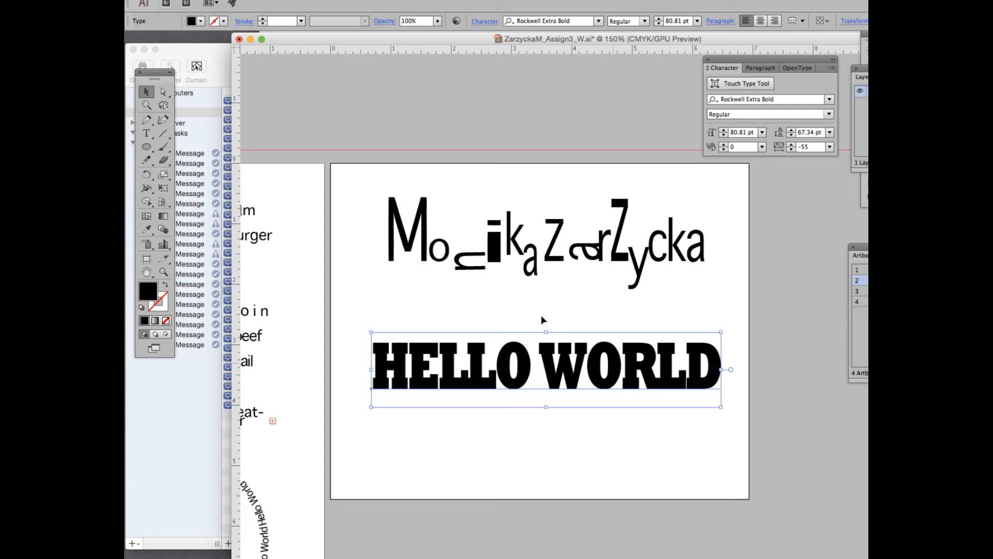
left_click(539, 312)
left_click(559, 367)
left_click(495, 251)
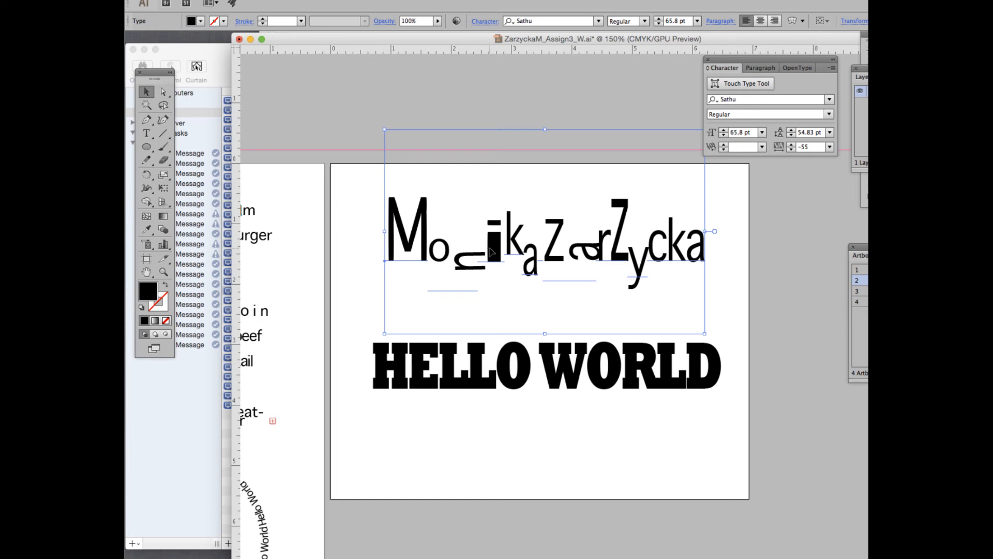
- Turn HELLO WORLD into outlined letter shapes with Create Outlines from its context menu, then deselect
mouse_move(222, 1)
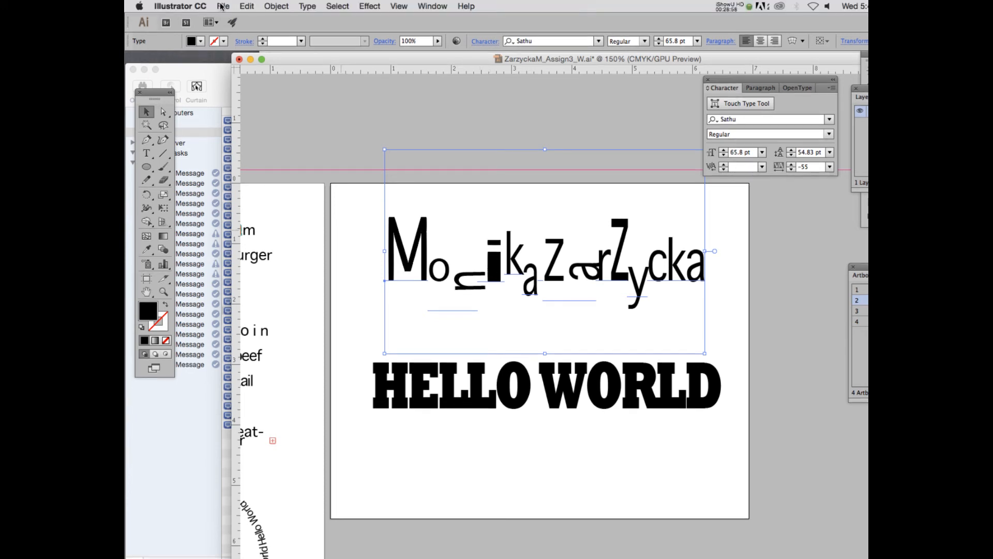
left_click(273, 6)
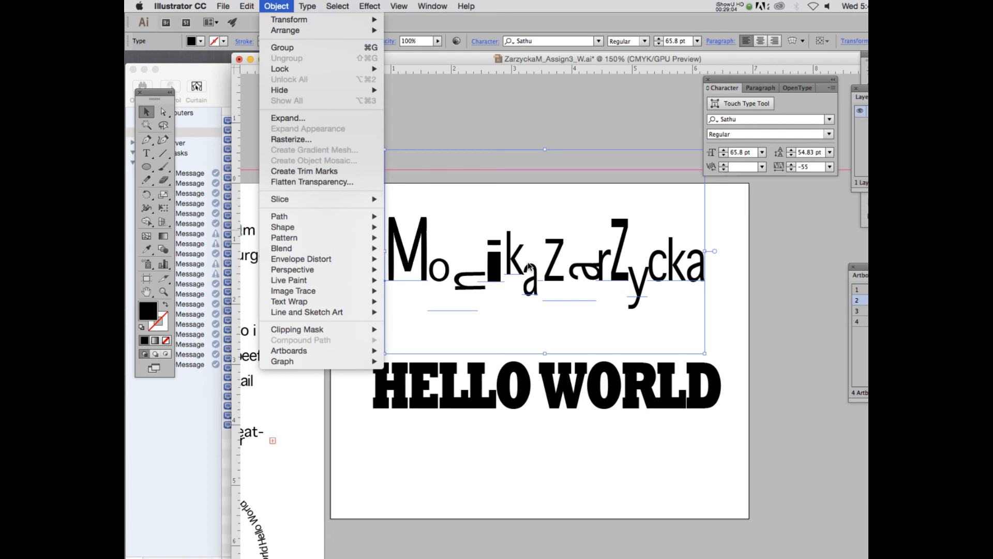
left_click(451, 406)
left_click(451, 404)
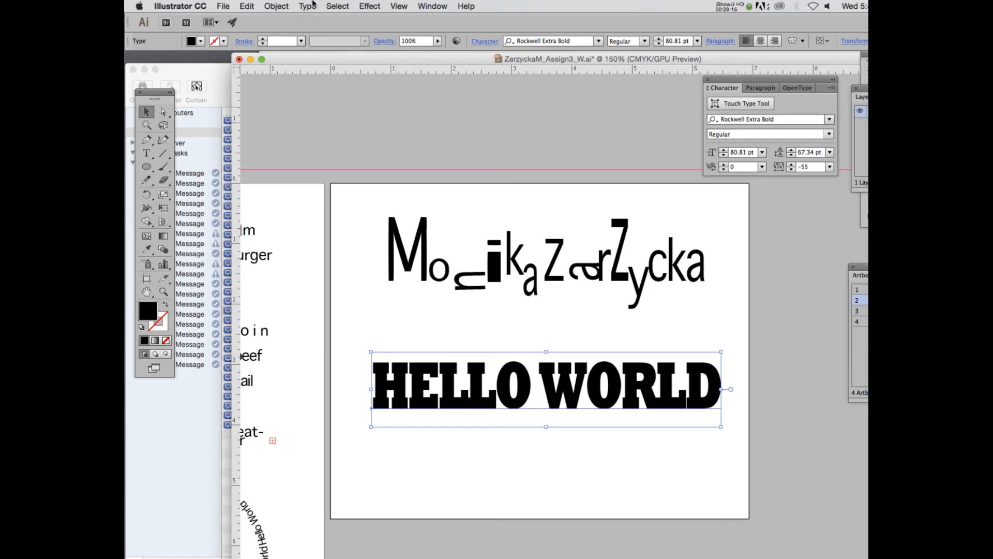
left_click(311, 5)
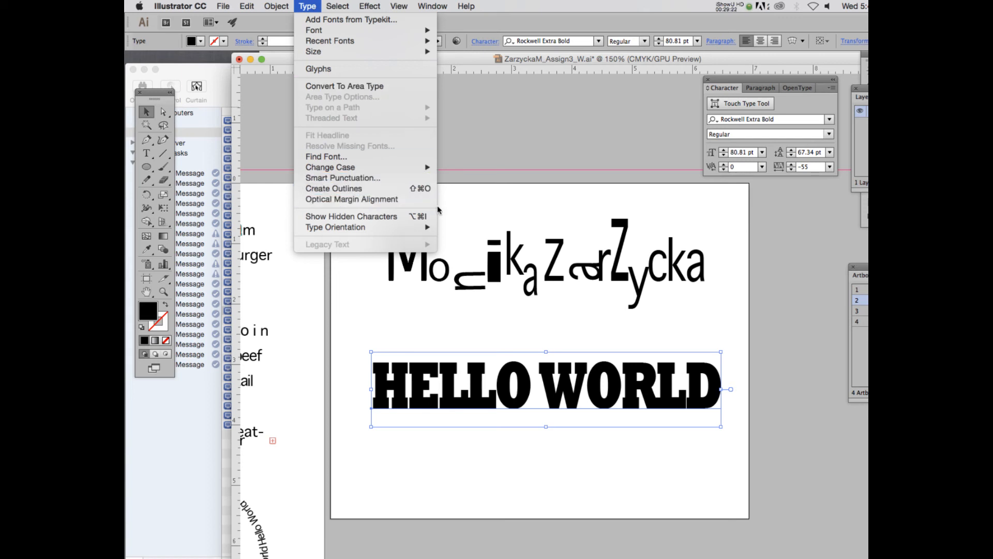
left_click(519, 378)
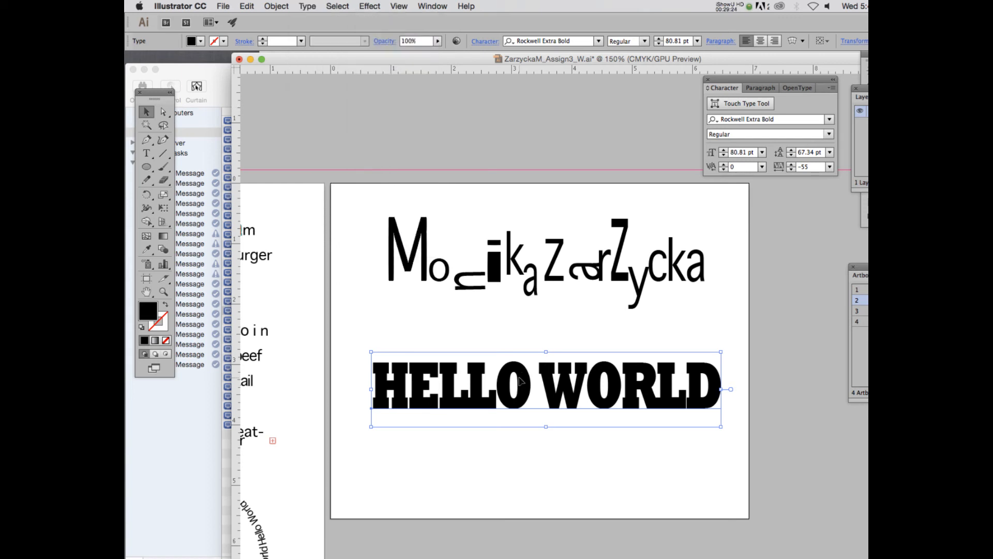
right_click(521, 381)
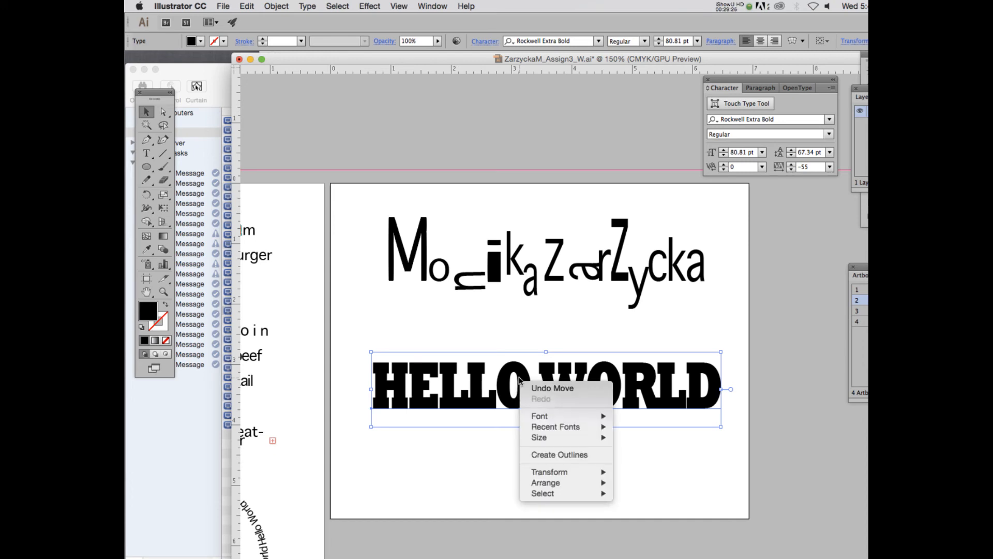
left_click(552, 454)
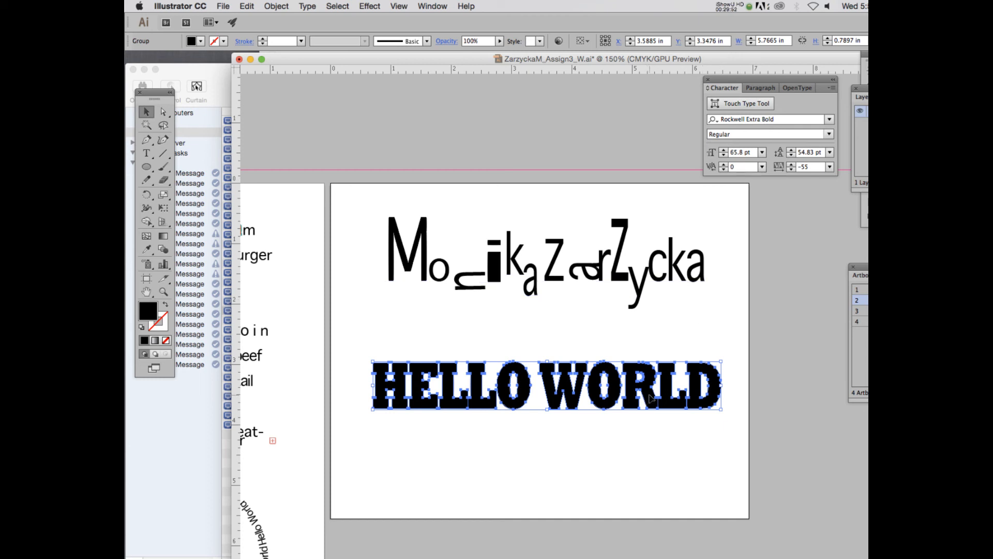
left_click(523, 317)
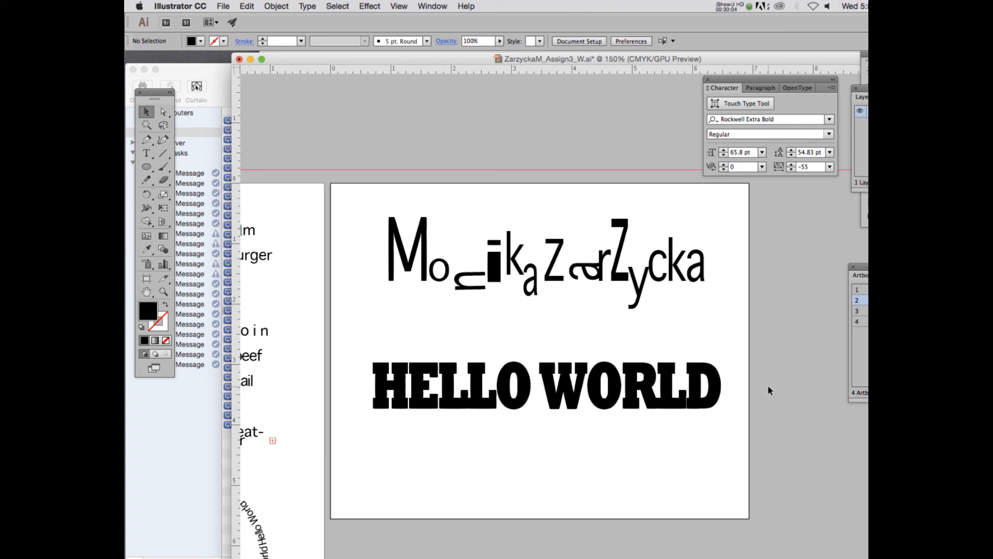
left_click(716, 387)
left_click(800, 371)
- Using Direct Selection, pull the H's four corner anchors outward into spikes
left_click(372, 374)
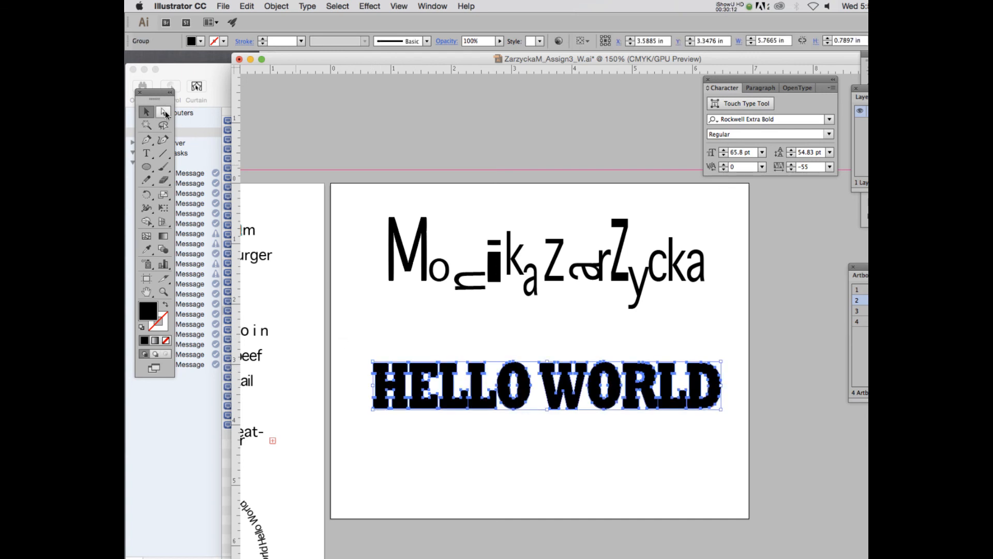
left_click_drag(147, 94, 253, 112)
left_click(268, 130)
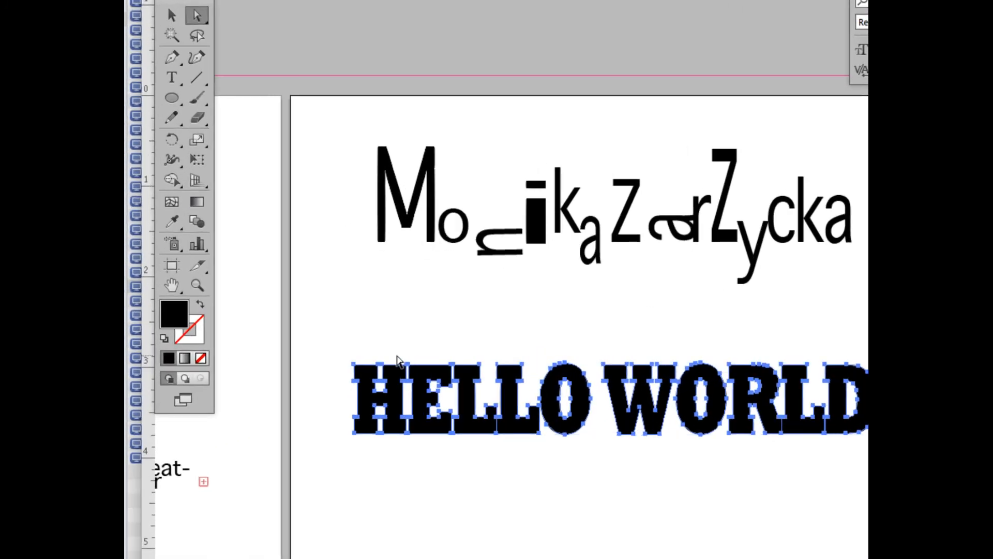
left_click(353, 368)
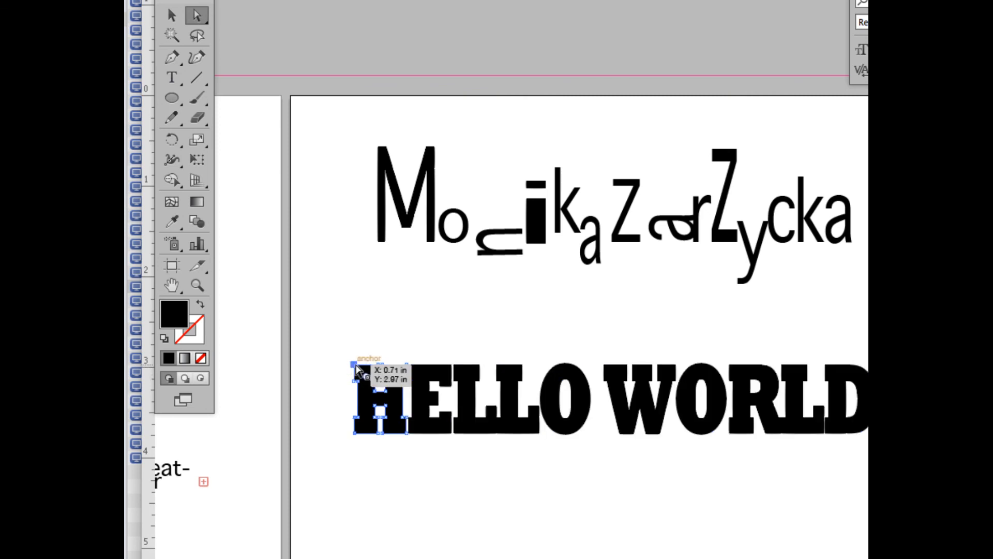
left_click_drag(353, 364, 312, 282)
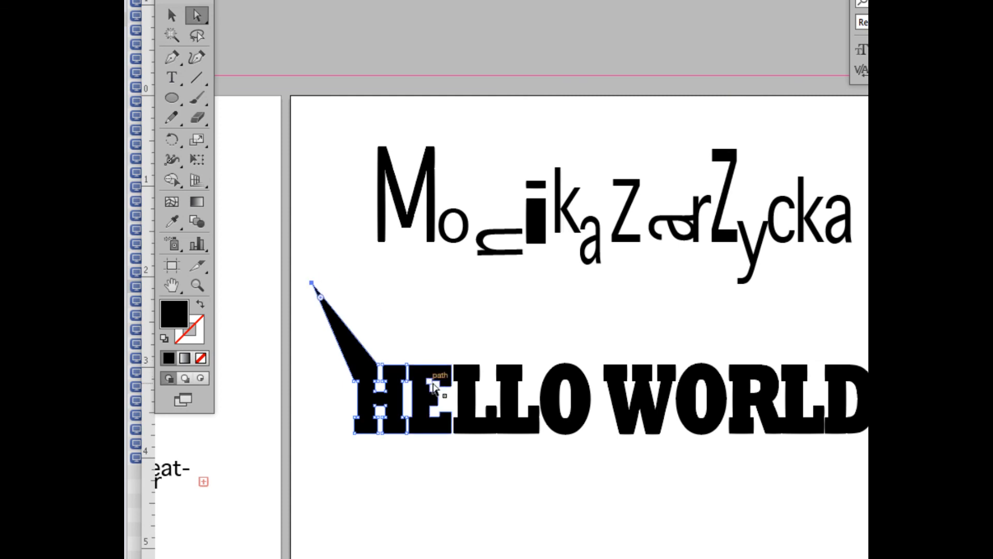
left_click_drag(406, 366, 435, 301)
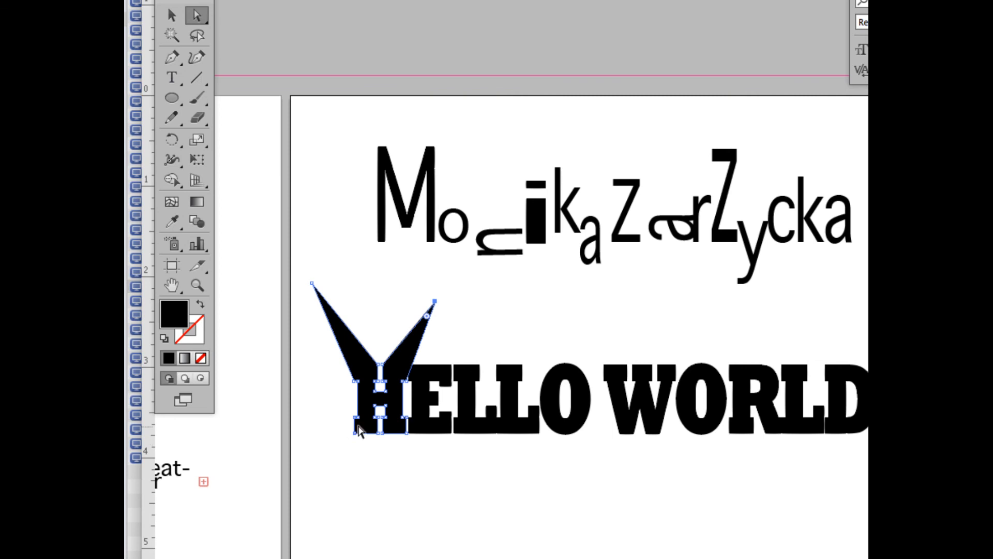
left_click_drag(355, 432, 312, 458)
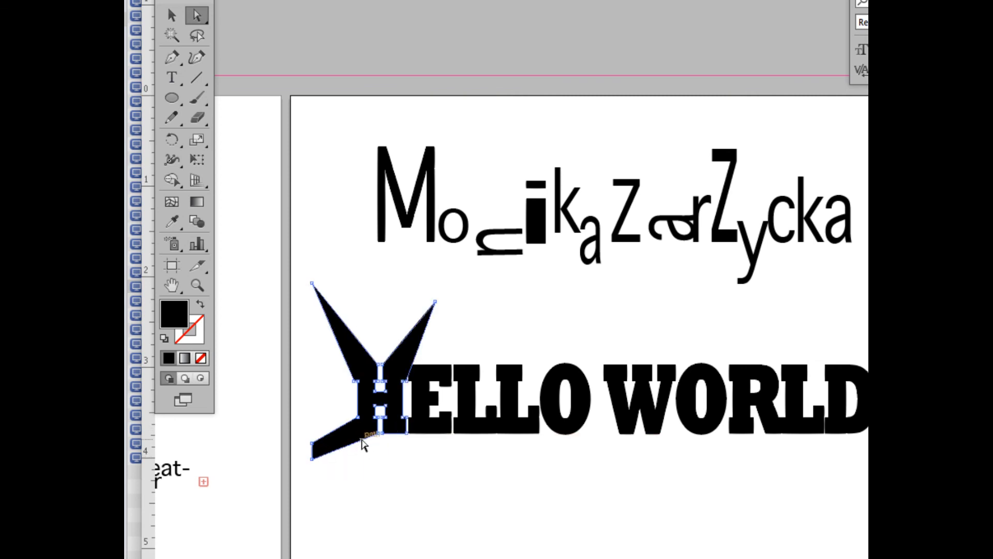
key("super+z")
left_click_drag(355, 432, 330, 488)
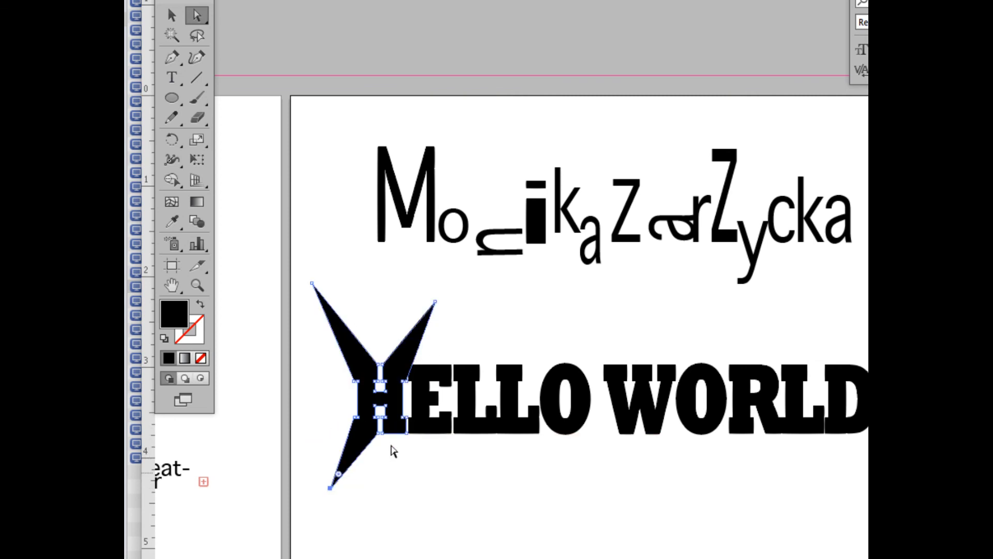
left_click_drag(407, 439, 416, 482)
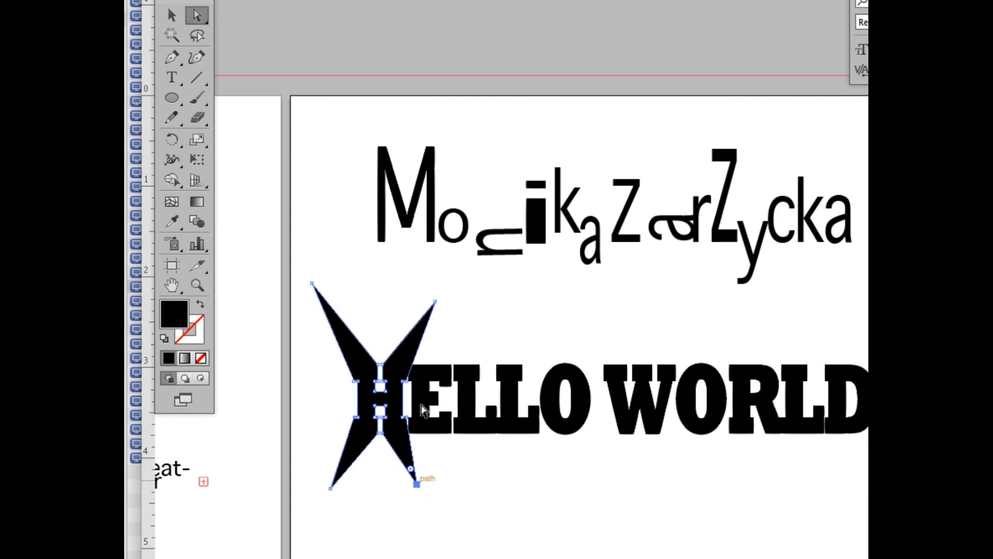
- Pull the E's top and bottom-right corners and the first L's right corners into spikes
left_click(446, 372)
left_click_drag(444, 372, 454, 300)
left_click_drag(453, 439, 446, 474)
left_click(469, 376)
mouse_move(479, 364)
left_mouse_down()
mouse_move(491, 327)
mouse_move(479, 371)
left_mouse_up()
left_click(484, 368)
left_click(480, 372)
left_click_drag(480, 372, 485, 321)
left_click_drag(496, 441, 496, 476)
- Spike the second L's top-right and bottom-right corners and drag the O's top anchor into a point
left_click(515, 379)
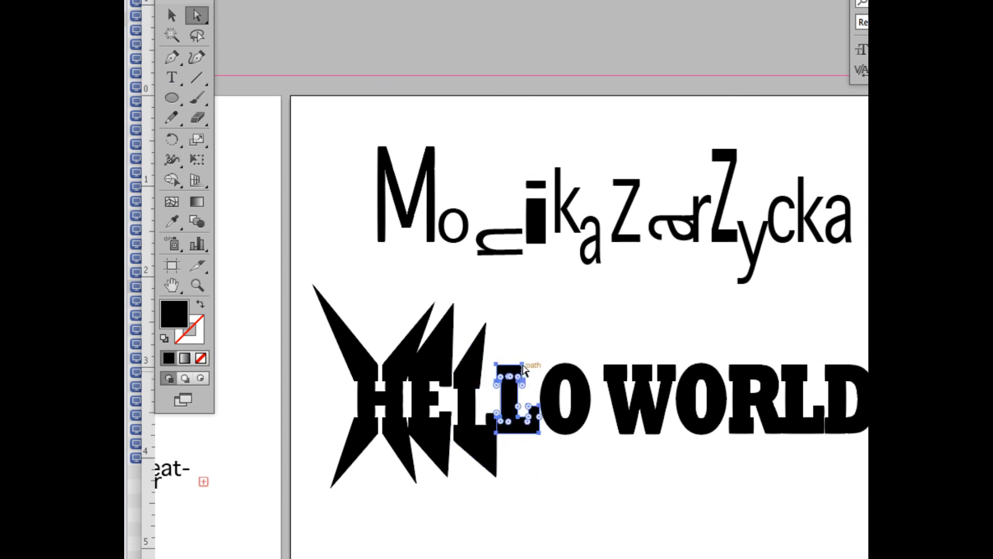
left_click(522, 365)
left_click_drag(523, 364, 539, 314)
left_click_drag(539, 436, 540, 462)
left_click(565, 366)
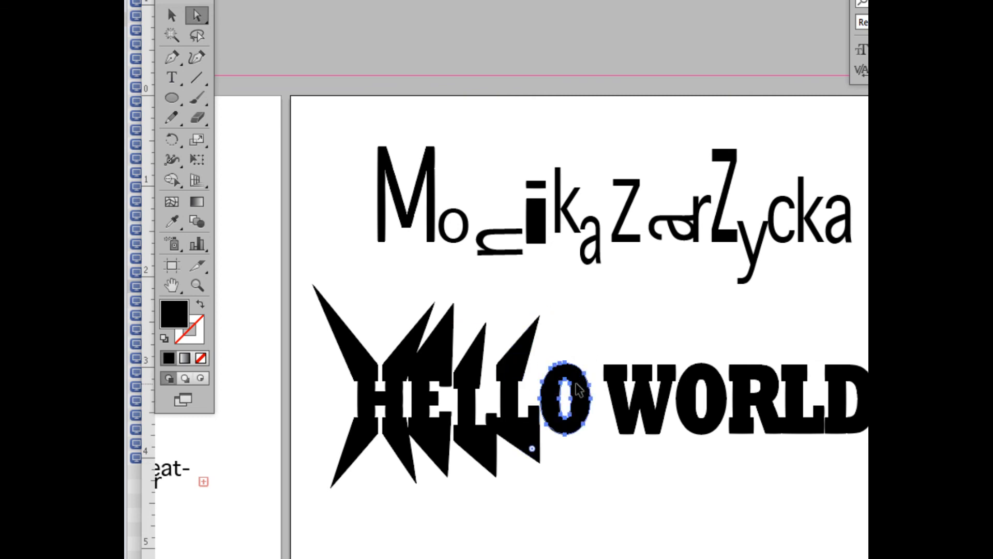
left_click_drag(568, 366, 624, 335)
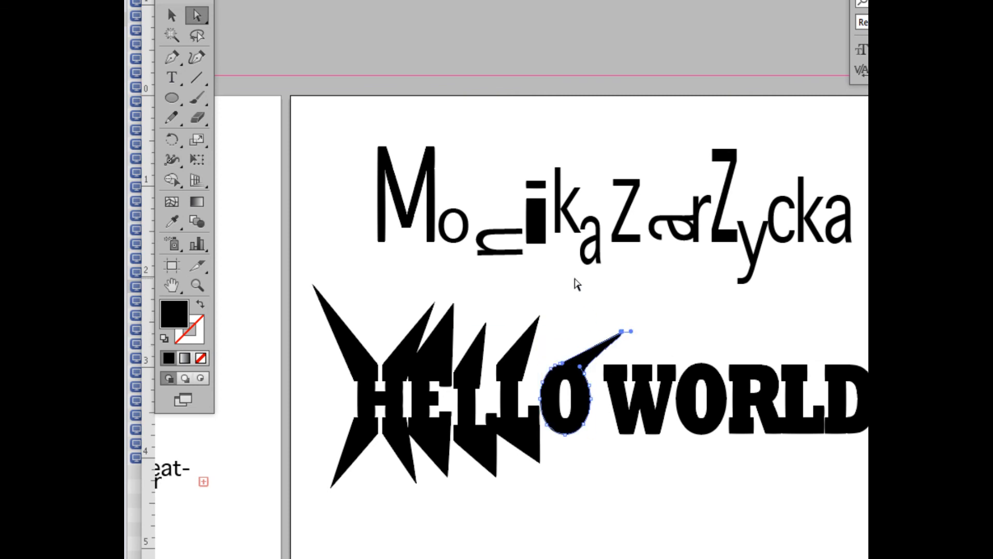